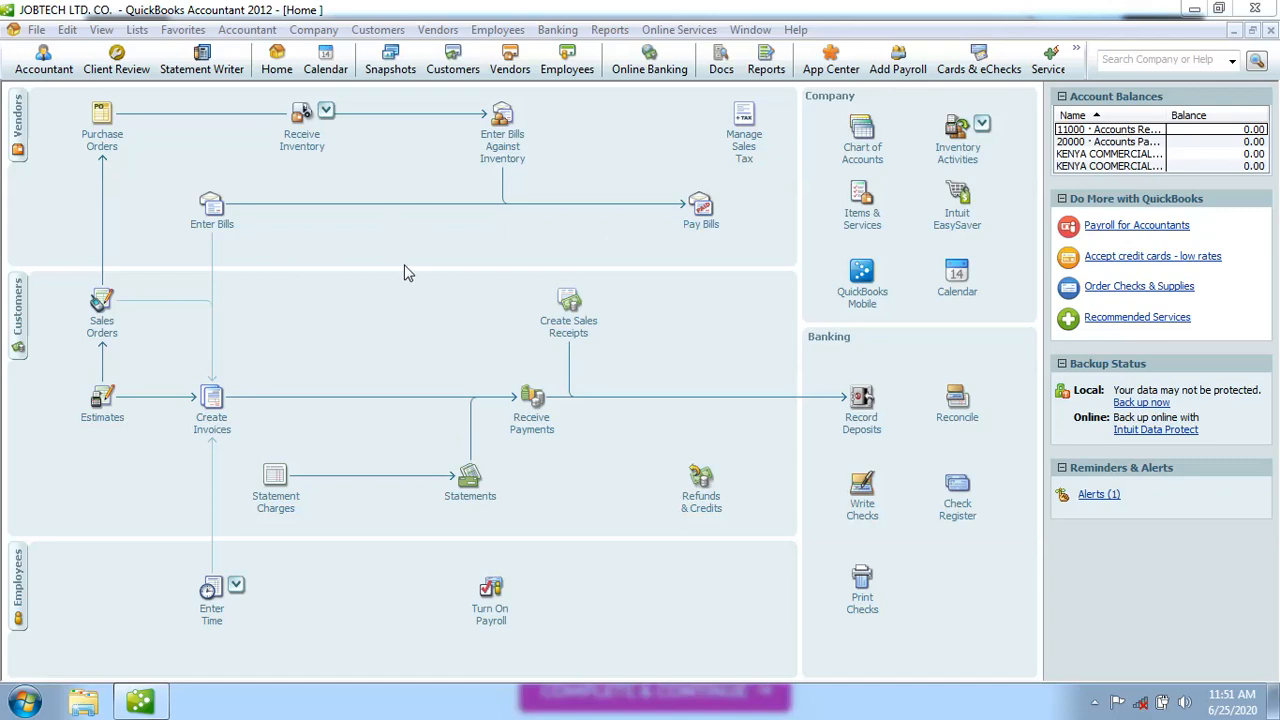
# Open the File menu of the JOBTECH LTD. CO. company file
pyautogui.click(36, 30)
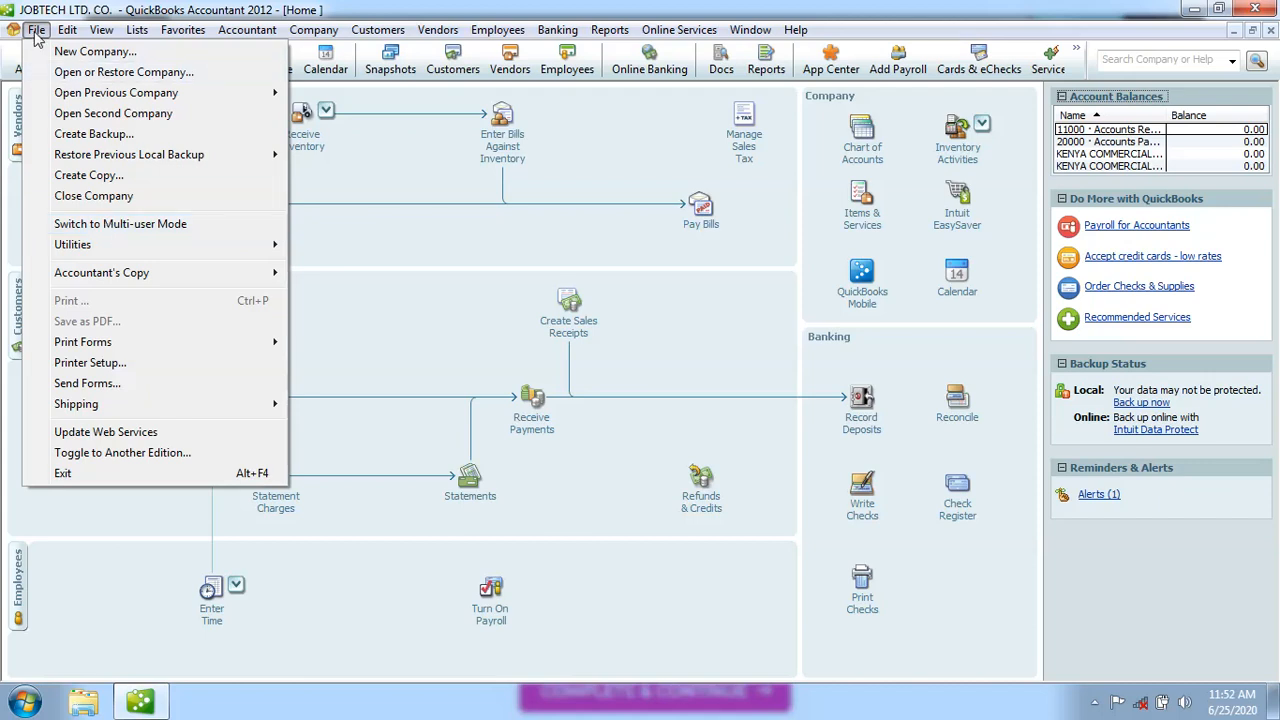
# Switch JOBTECH LTD. CO. to multi-user mode, decline creating new users, and close Accountant Center
pyautogui.click(110, 226)
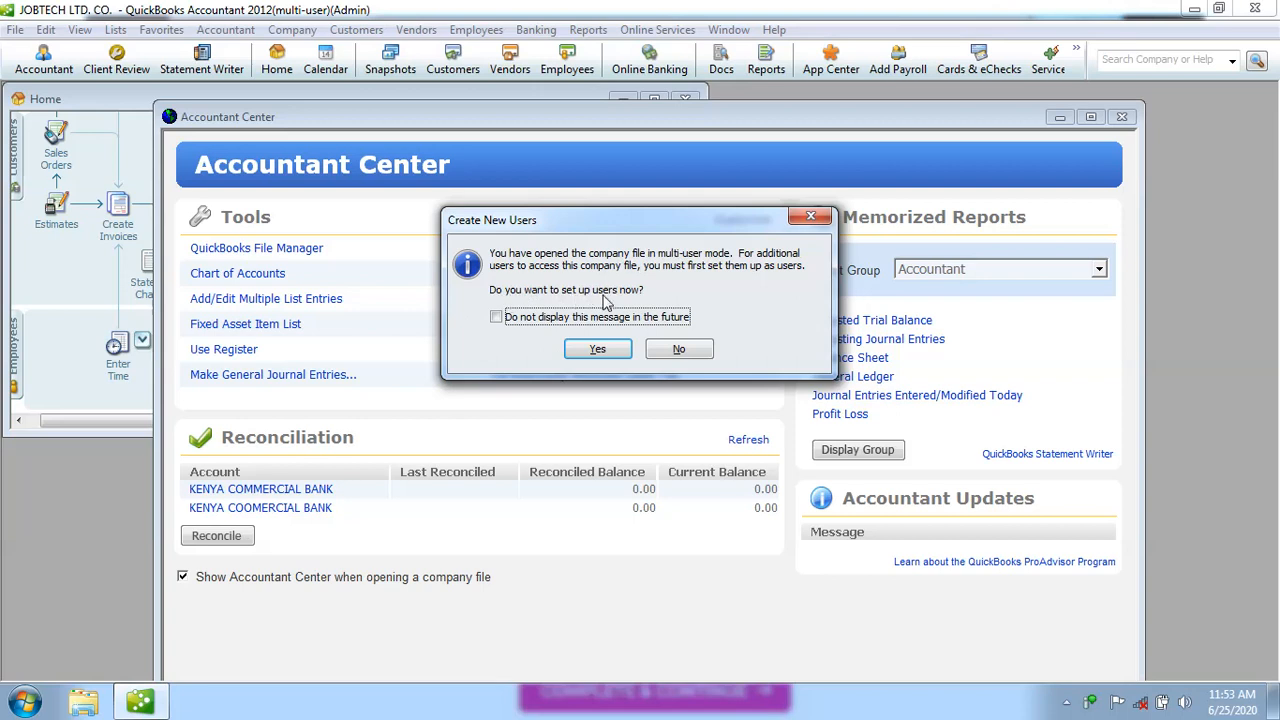
pyautogui.click(679, 352)
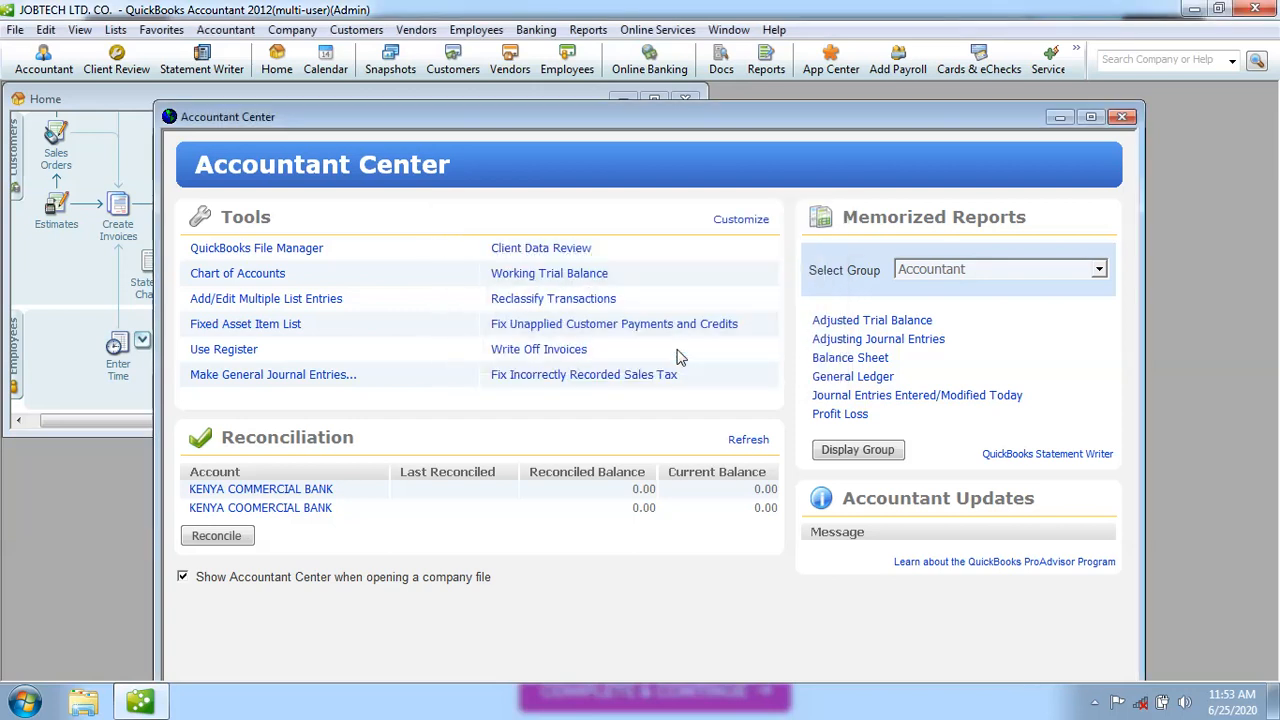
pyautogui.click(1123, 118)
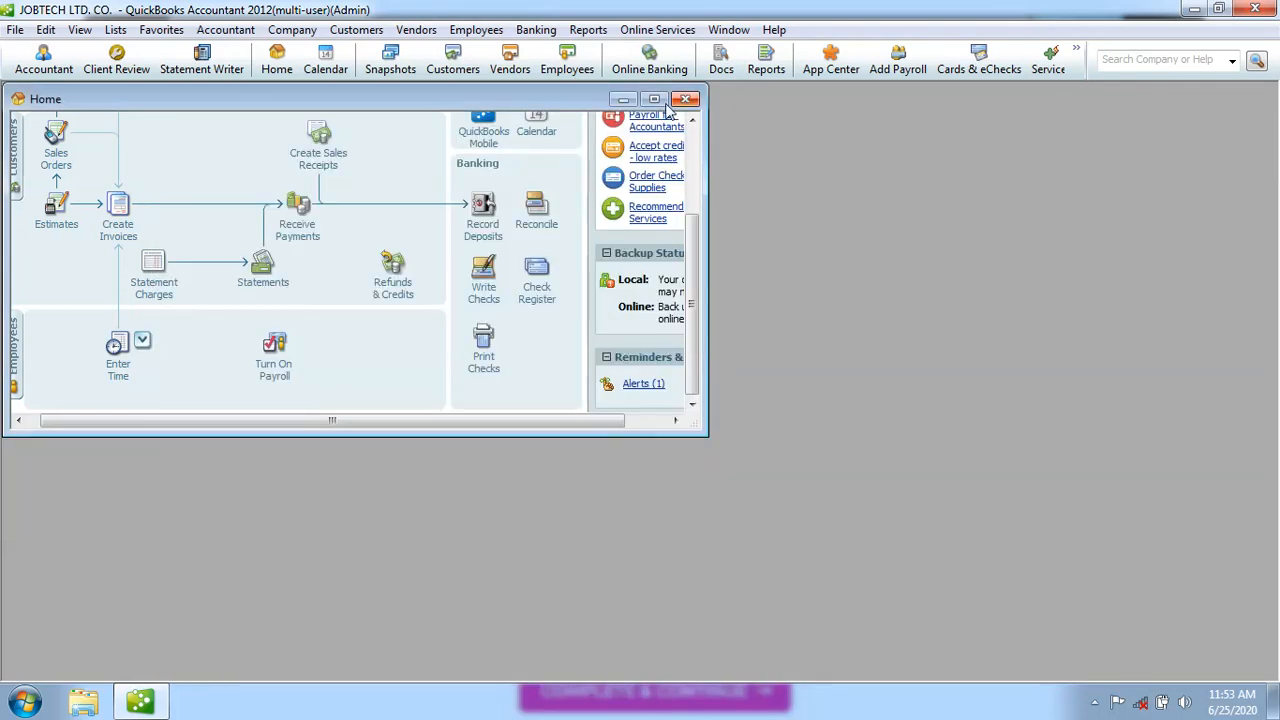
# Maximize the Home window so the full workflow diagram fills the workspace
pyautogui.click(655, 100)
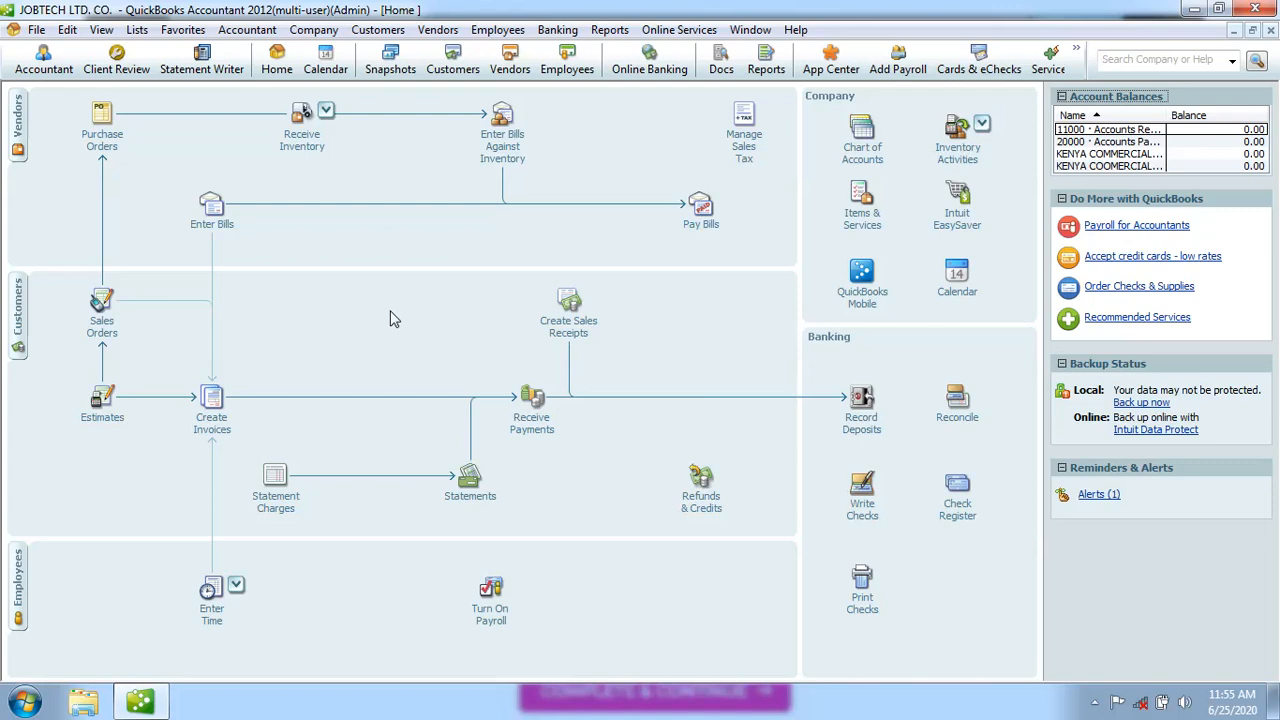
# Switch the file back to single-user mode, close Accountant Center, and maximize the Home window
pyautogui.click(38, 31)
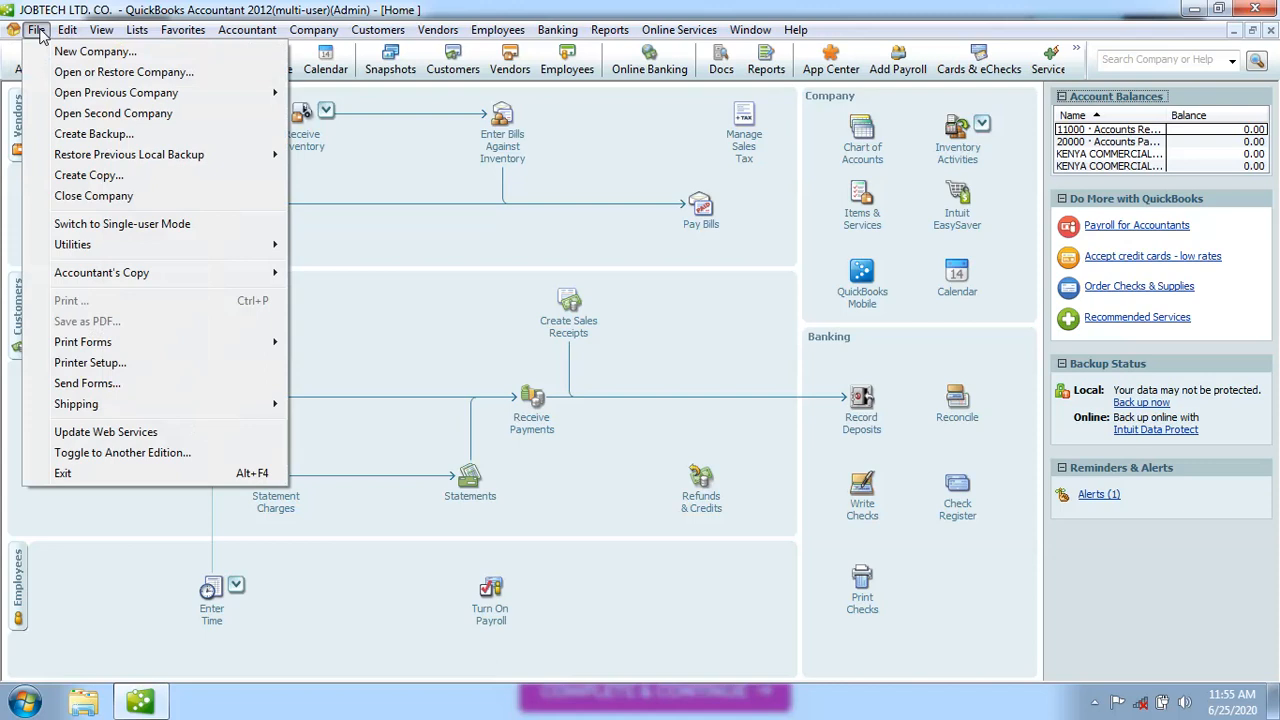
pyautogui.click(91, 226)
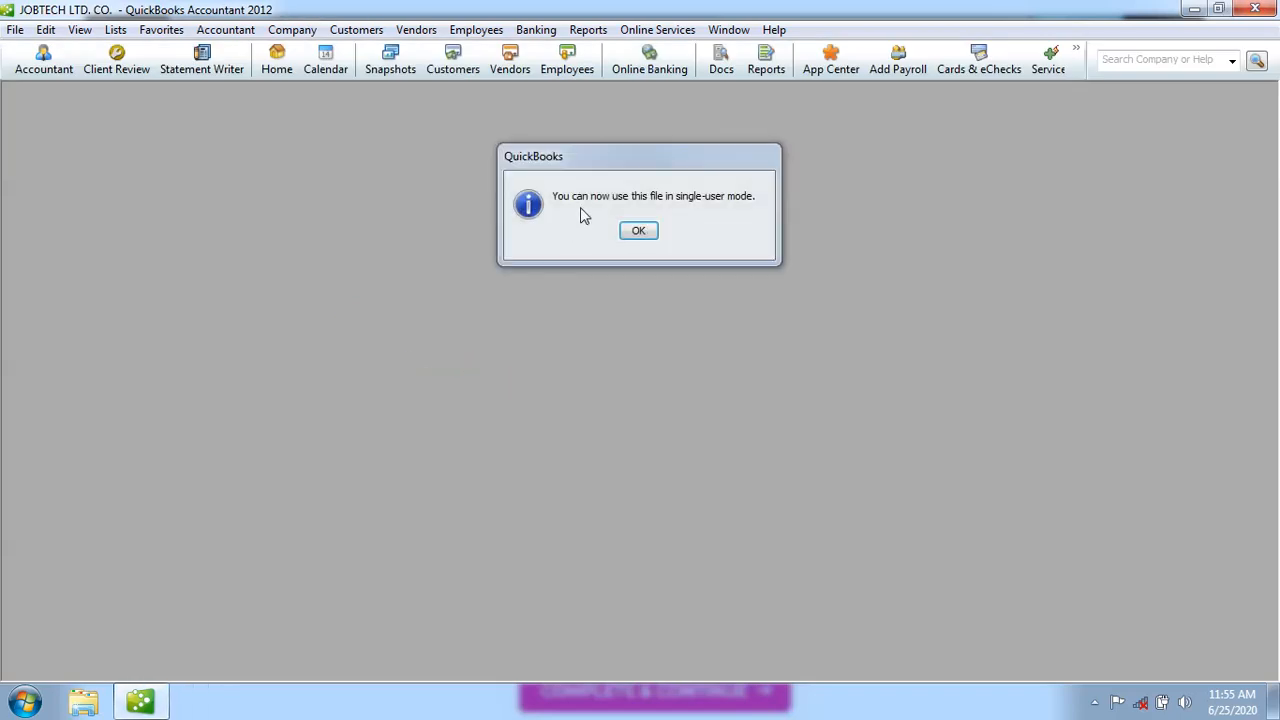
pyautogui.click(639, 233)
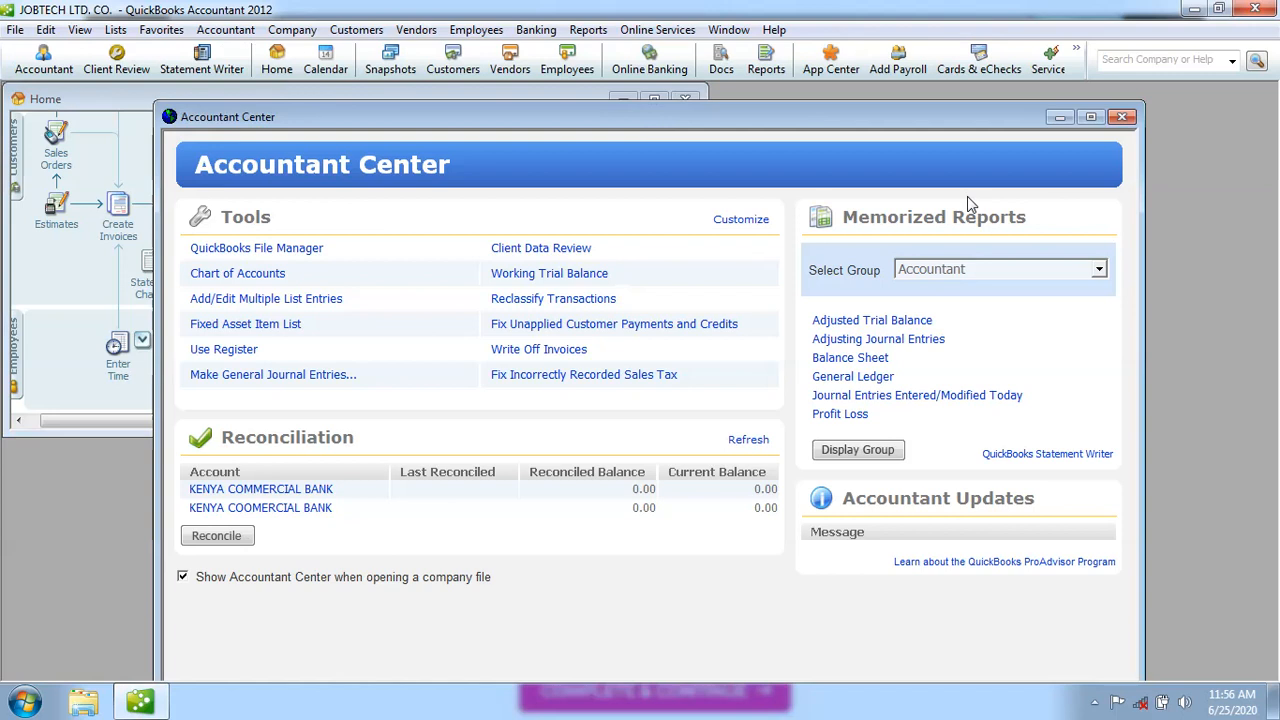
pyautogui.click(1124, 118)
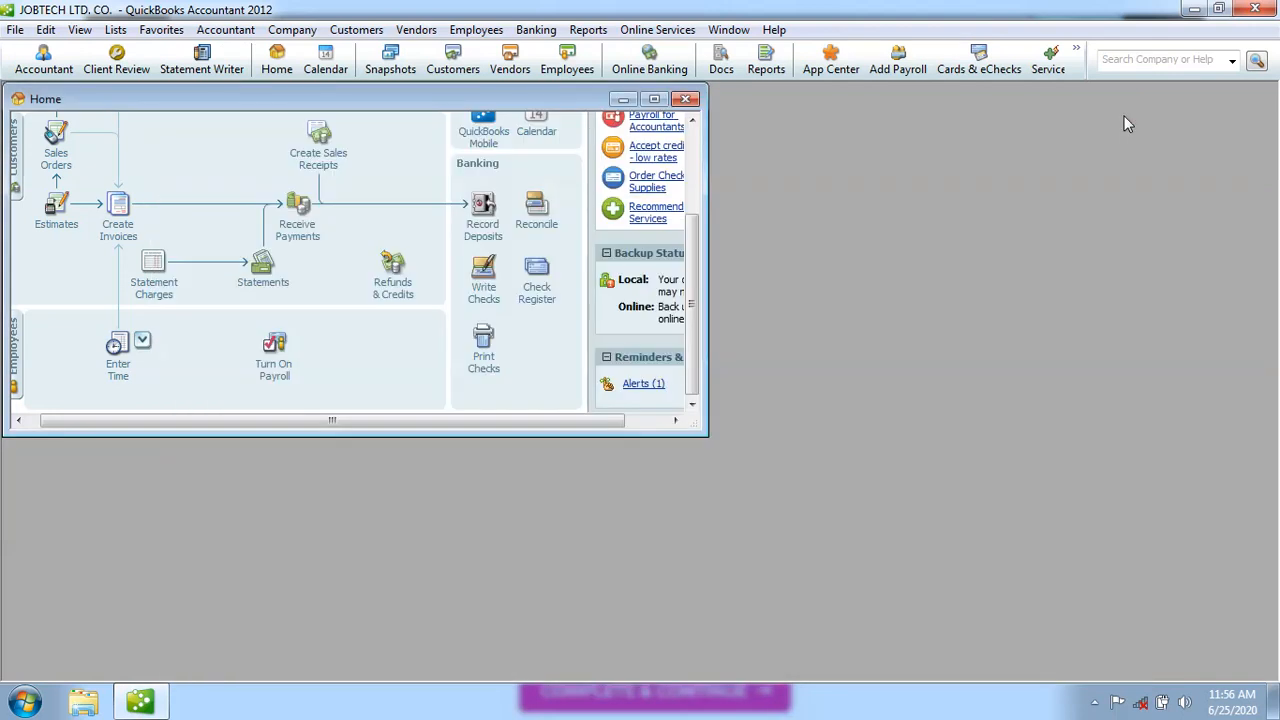
pyautogui.click(655, 100)
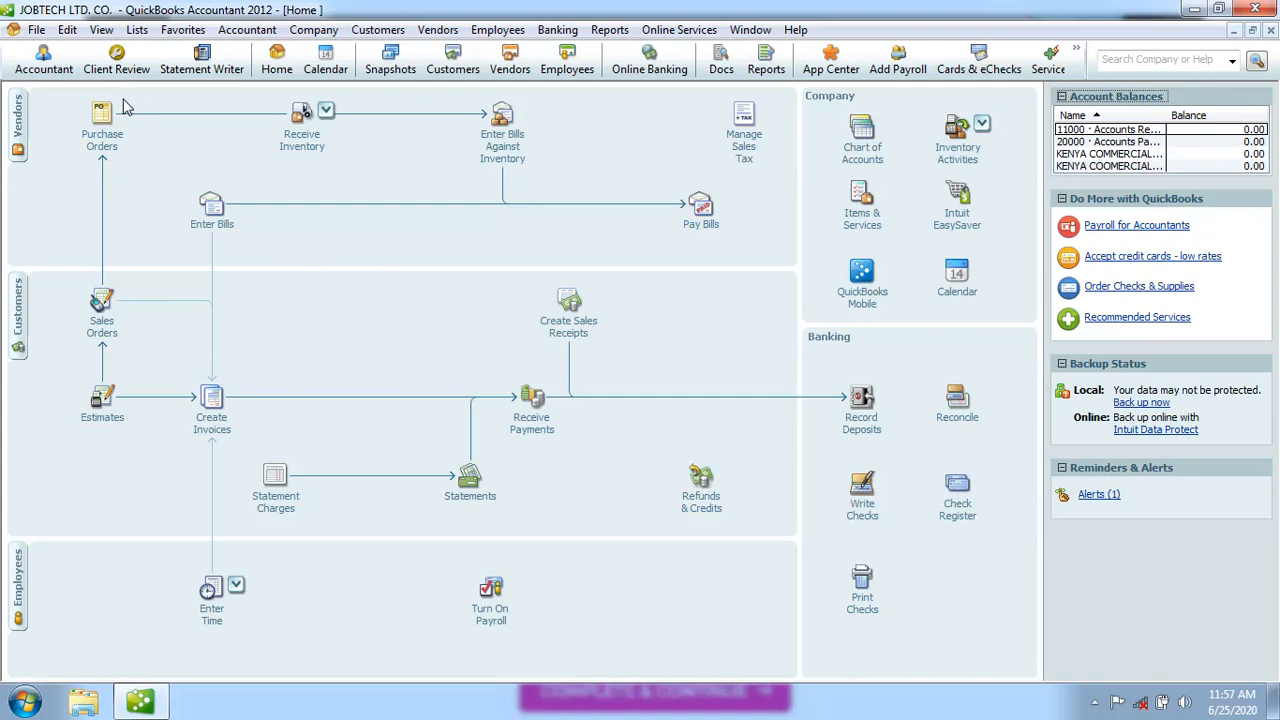
# Open the File menu to reach the Switch to Multi-user Mode command
pyautogui.click(37, 31)
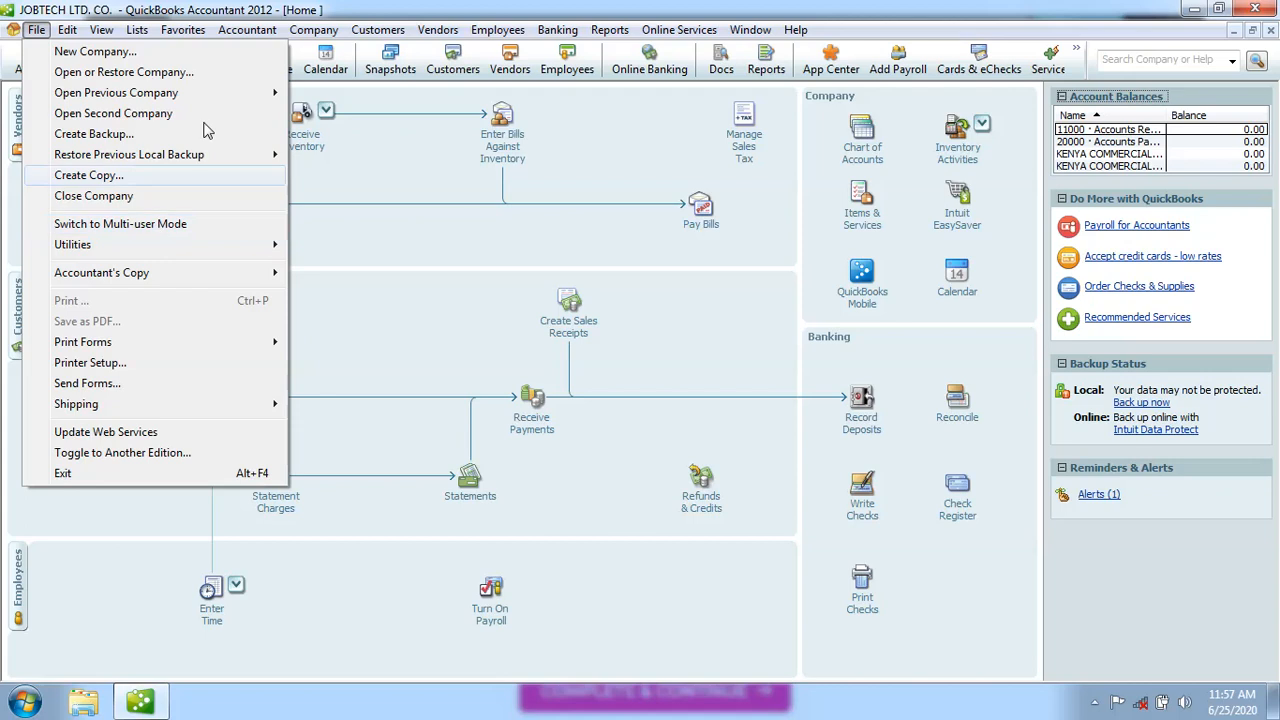
pyautogui.moveTo(272, 31)
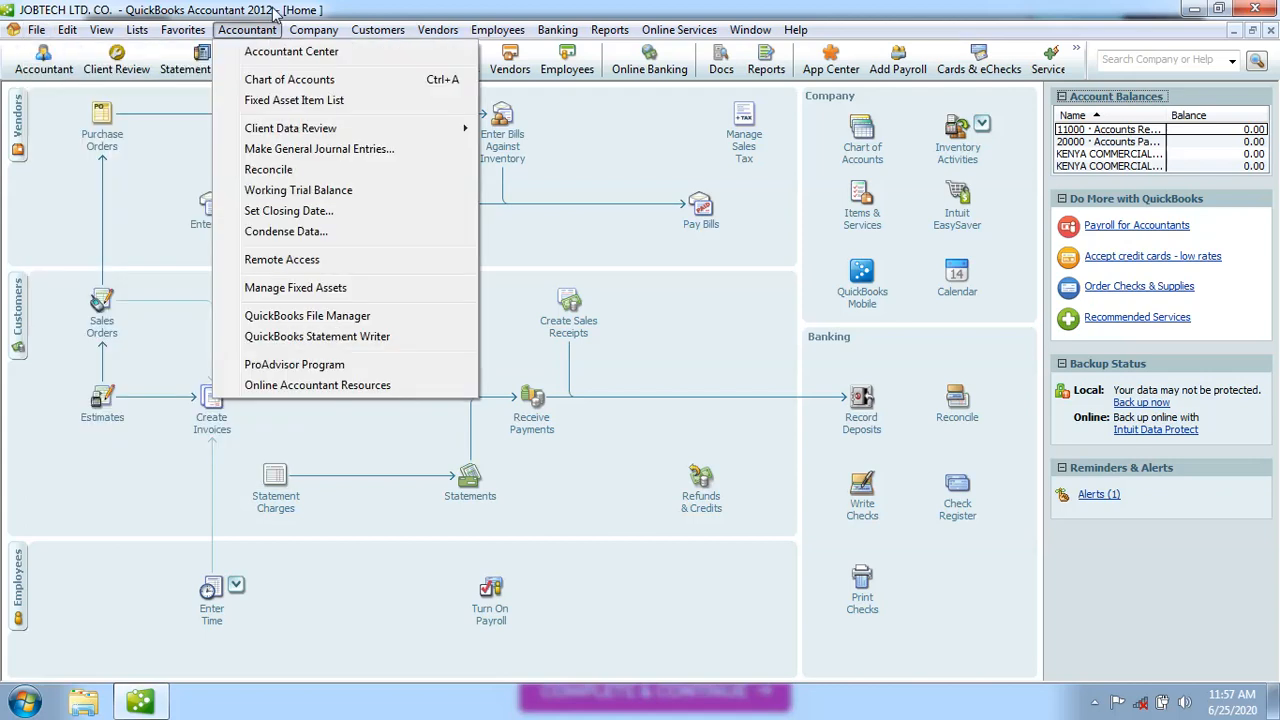
pyautogui.moveTo(36, 29)
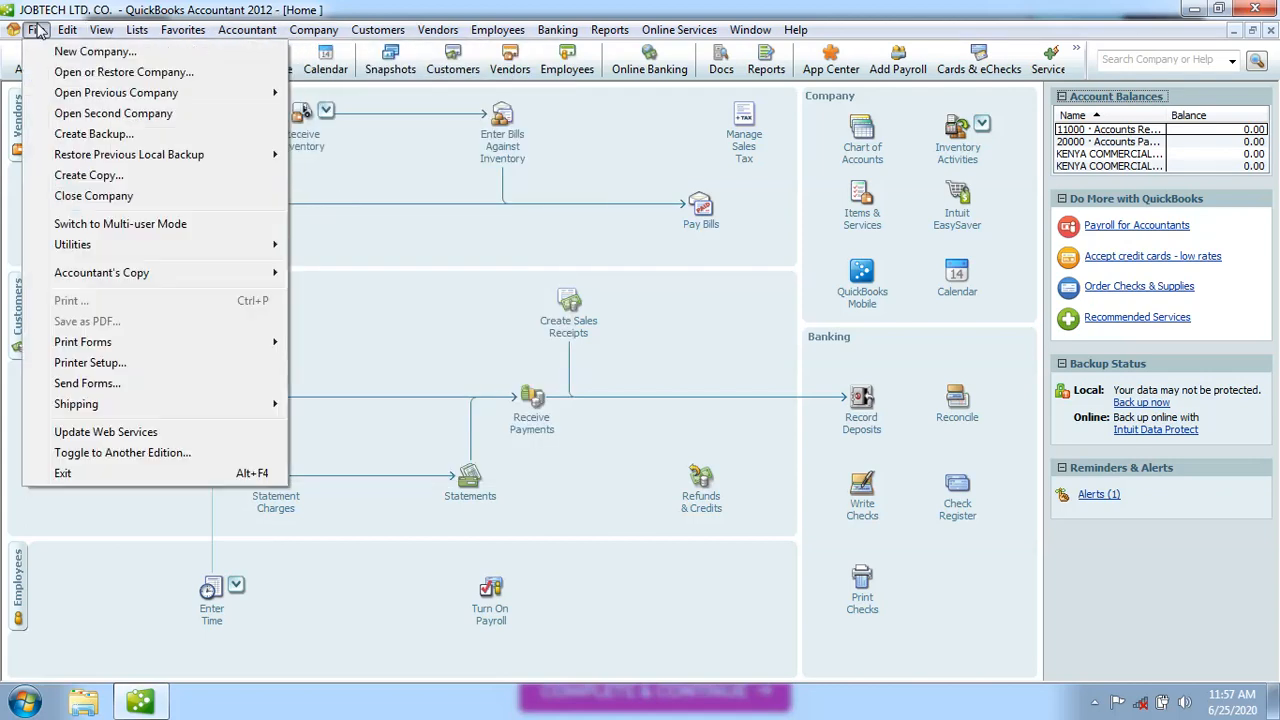
# Put JOBTECH LTD. CO. back in multi-user mode, skipping new users and closing Accountant Center
pyautogui.click(88, 226)
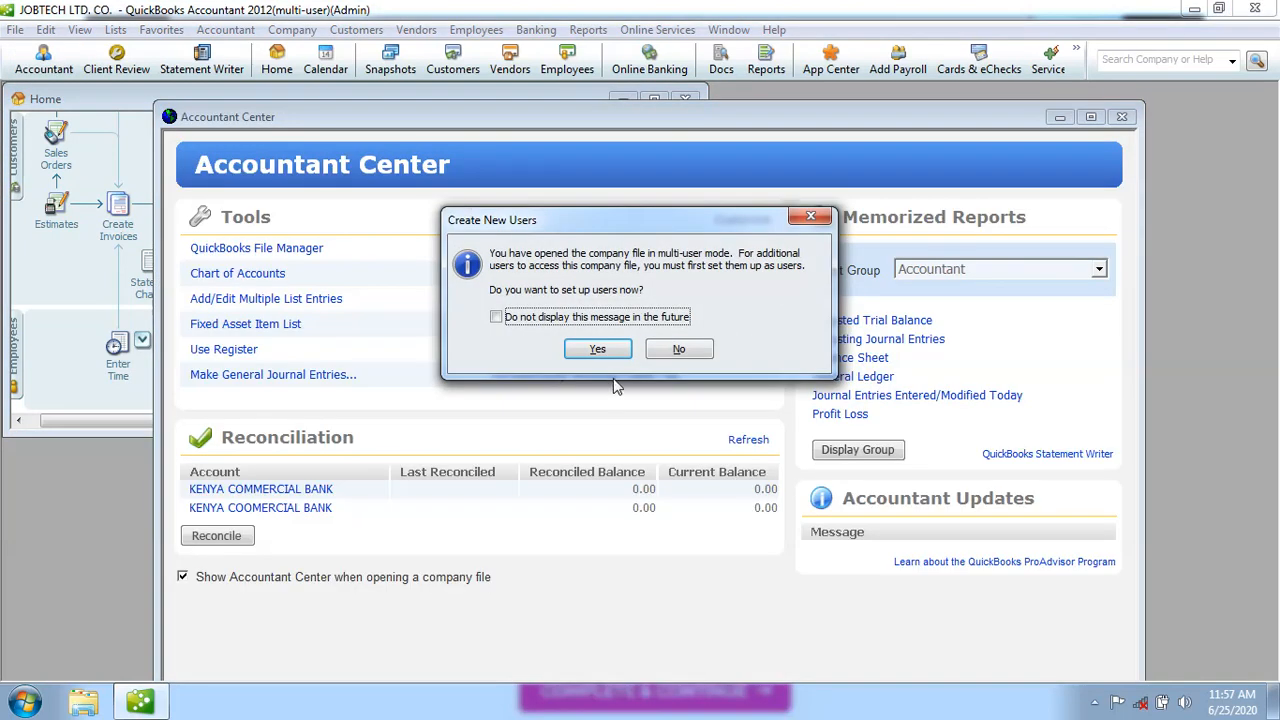
pyautogui.click(680, 352)
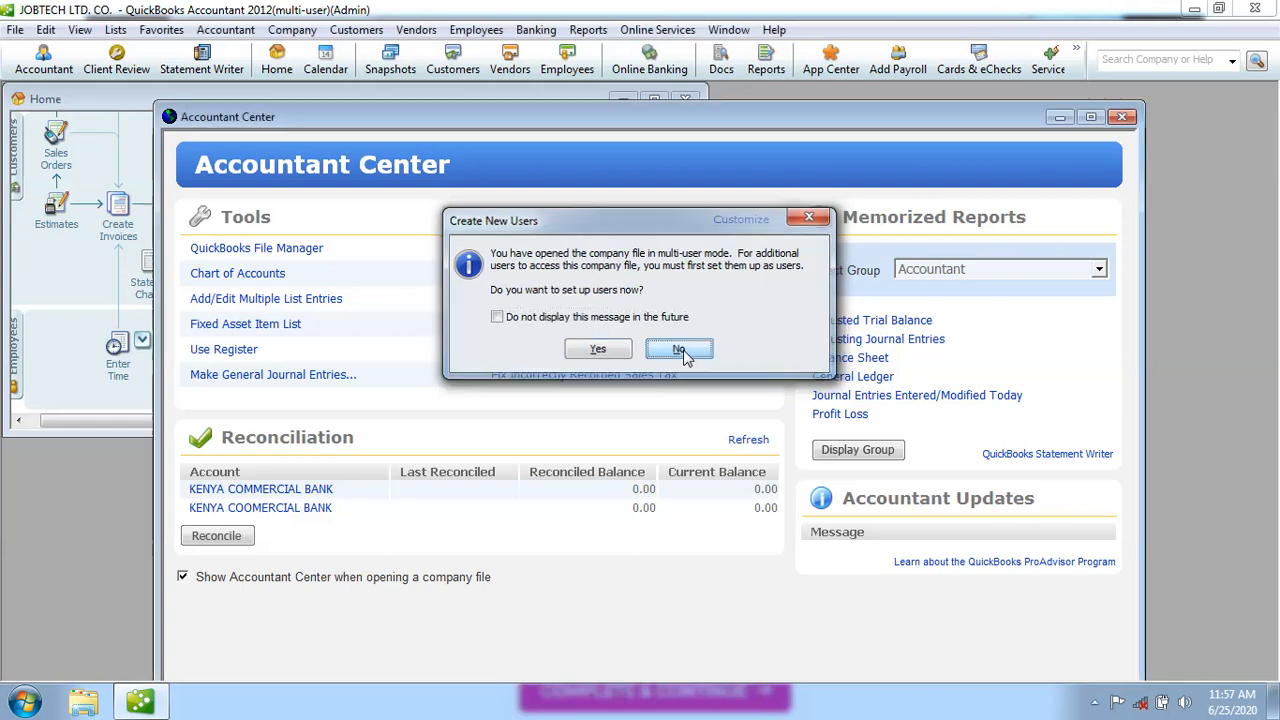
pyautogui.click(1121, 118)
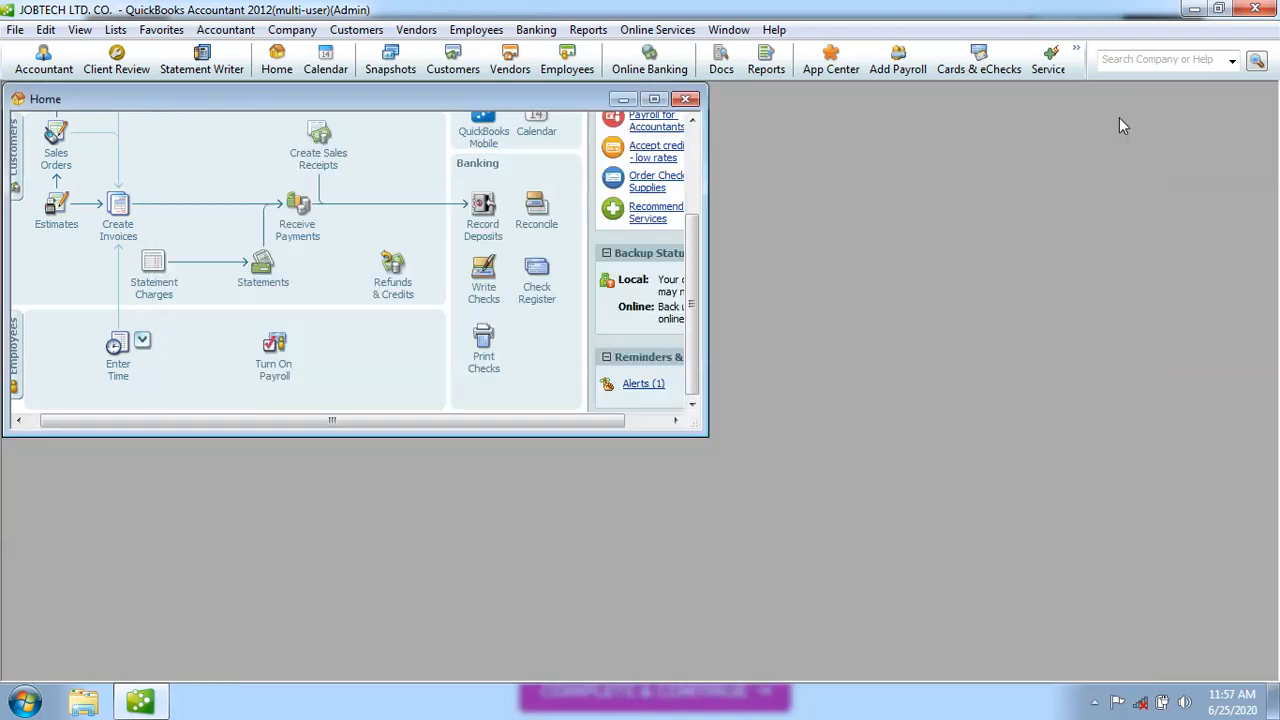
pyautogui.click(654, 99)
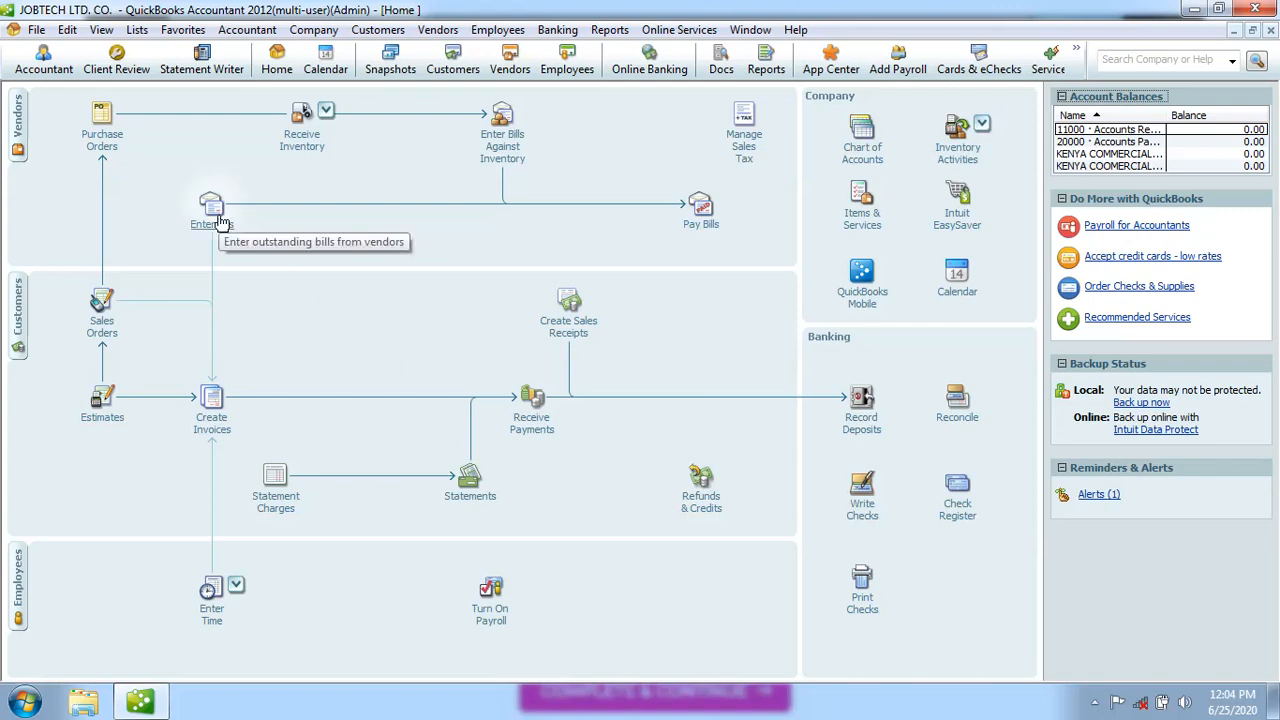
# Browse the File menu's Print Forms, Open Previous Company, Utilities and Accountant's Copy submenus
pyautogui.click(37, 30)
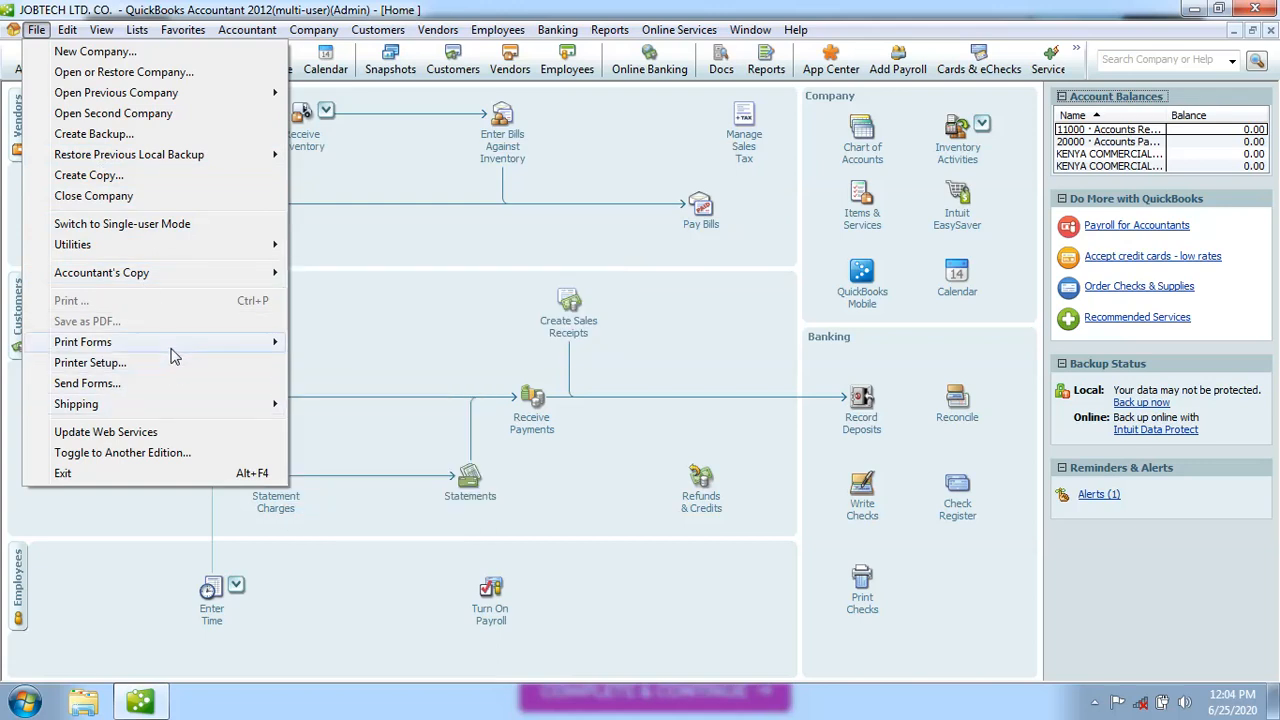
pyautogui.moveTo(172, 352)
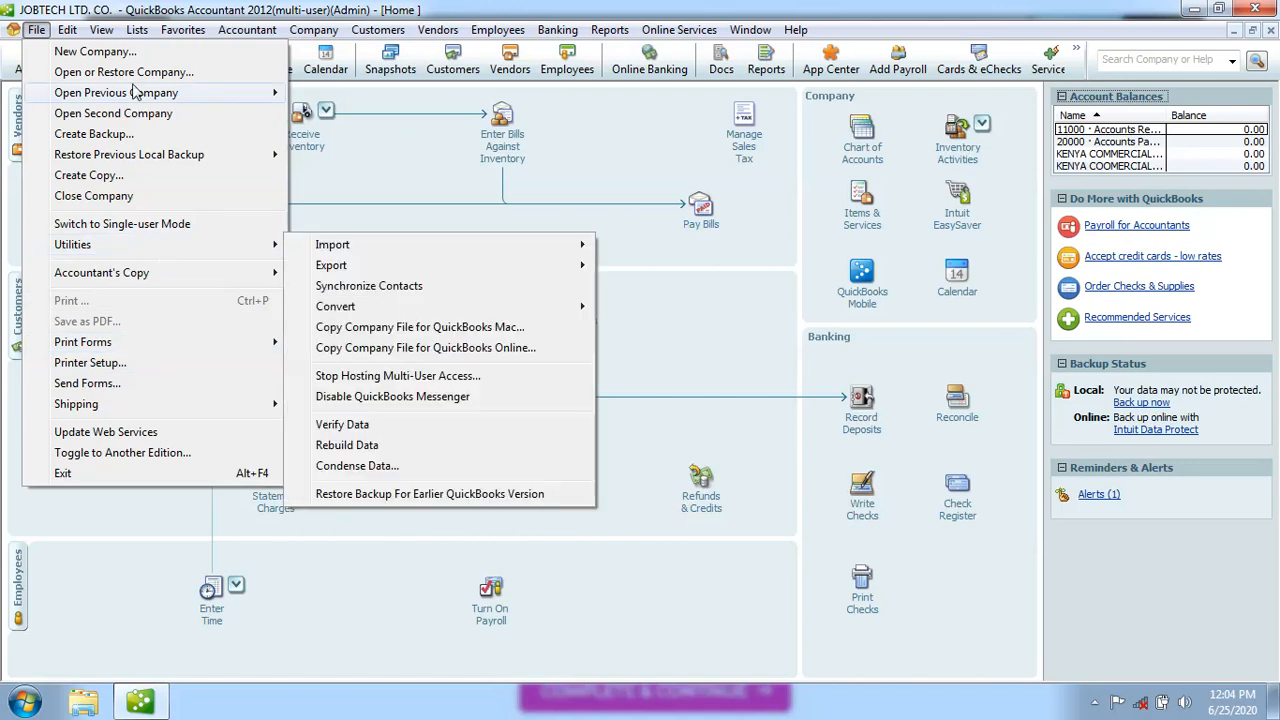
pyautogui.moveTo(110, 98)
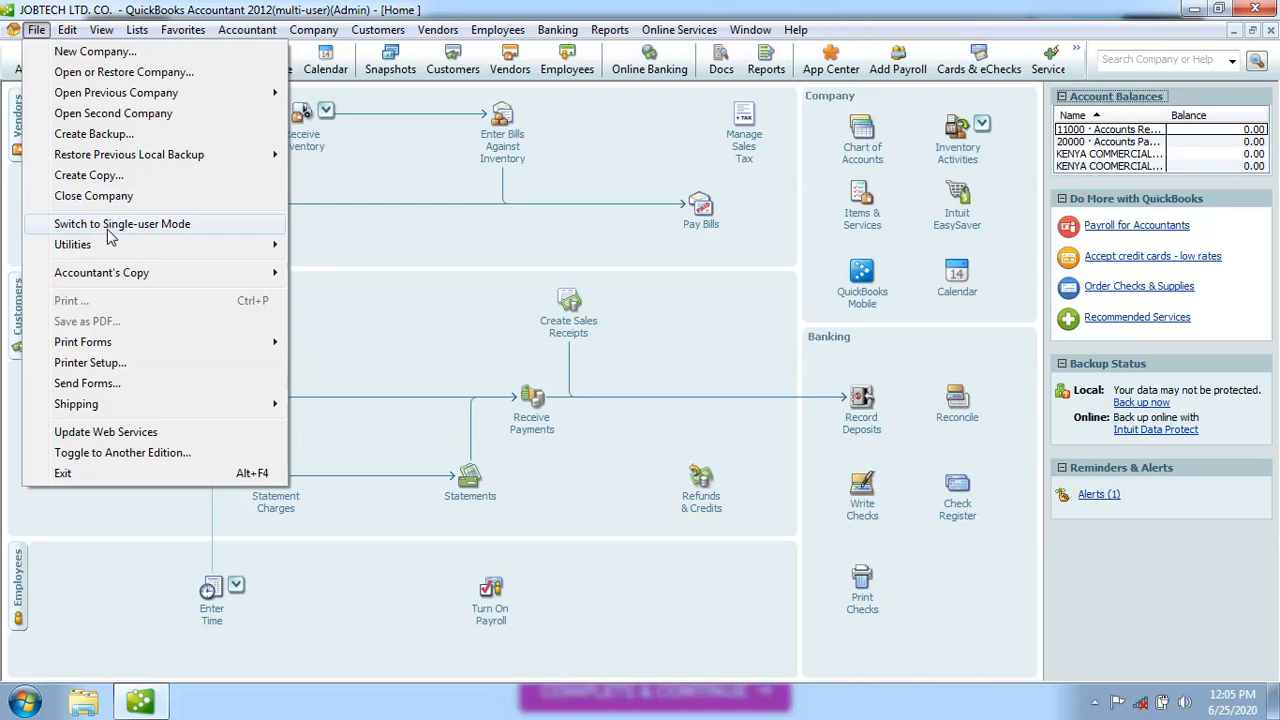
pyautogui.moveTo(112, 250)
pyautogui.moveTo(115, 277)
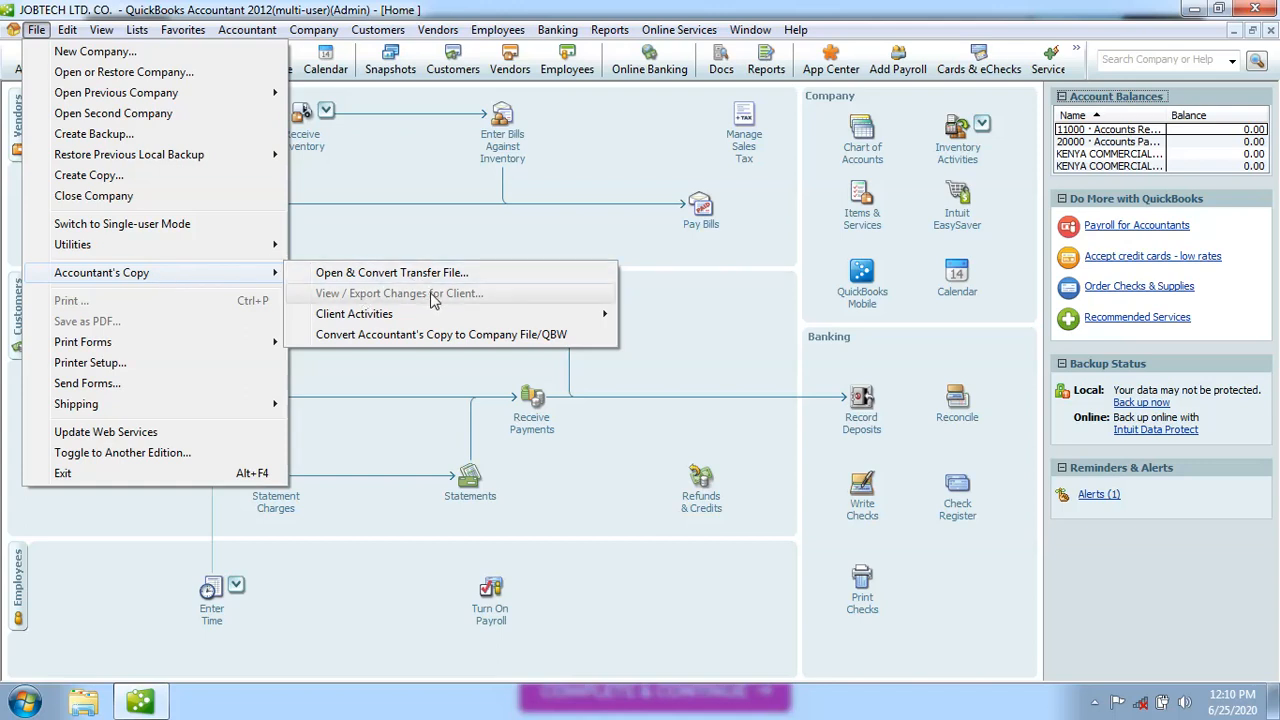
# Choose Accountant's Copy > Open & Convert Transfer File from the File menu
pyautogui.moveTo(386, 319)
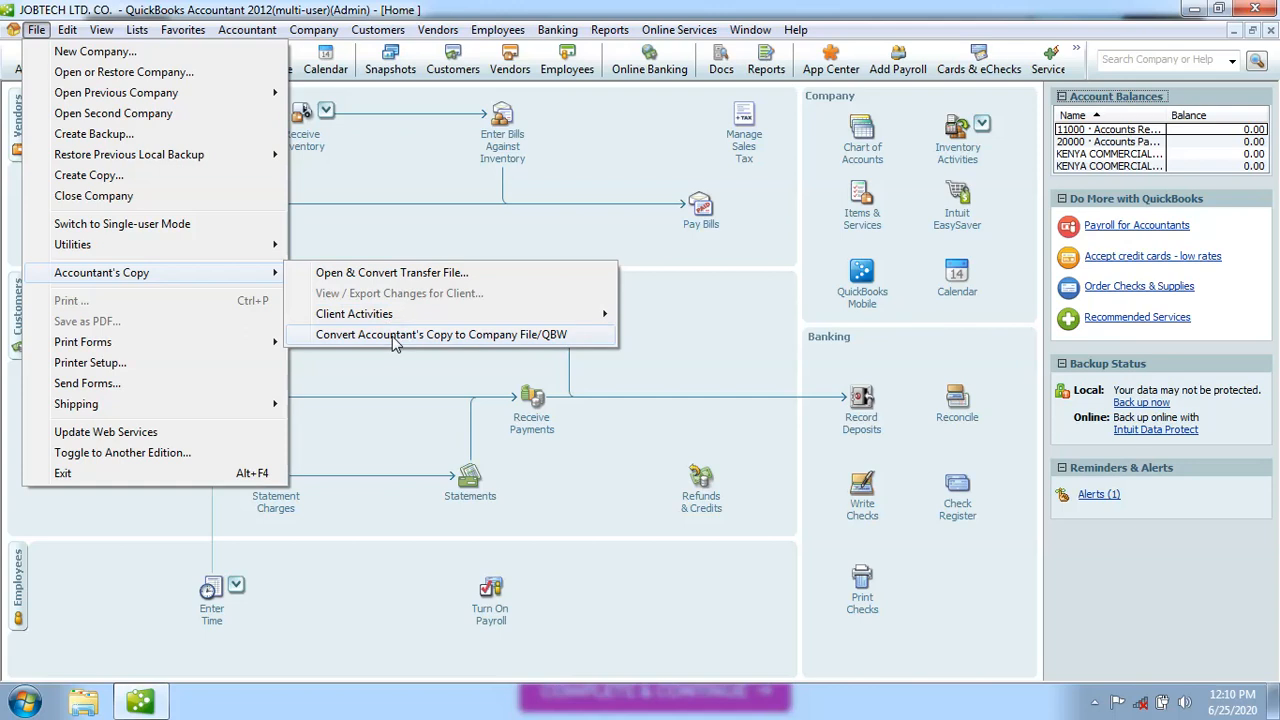
pyautogui.click(391, 273)
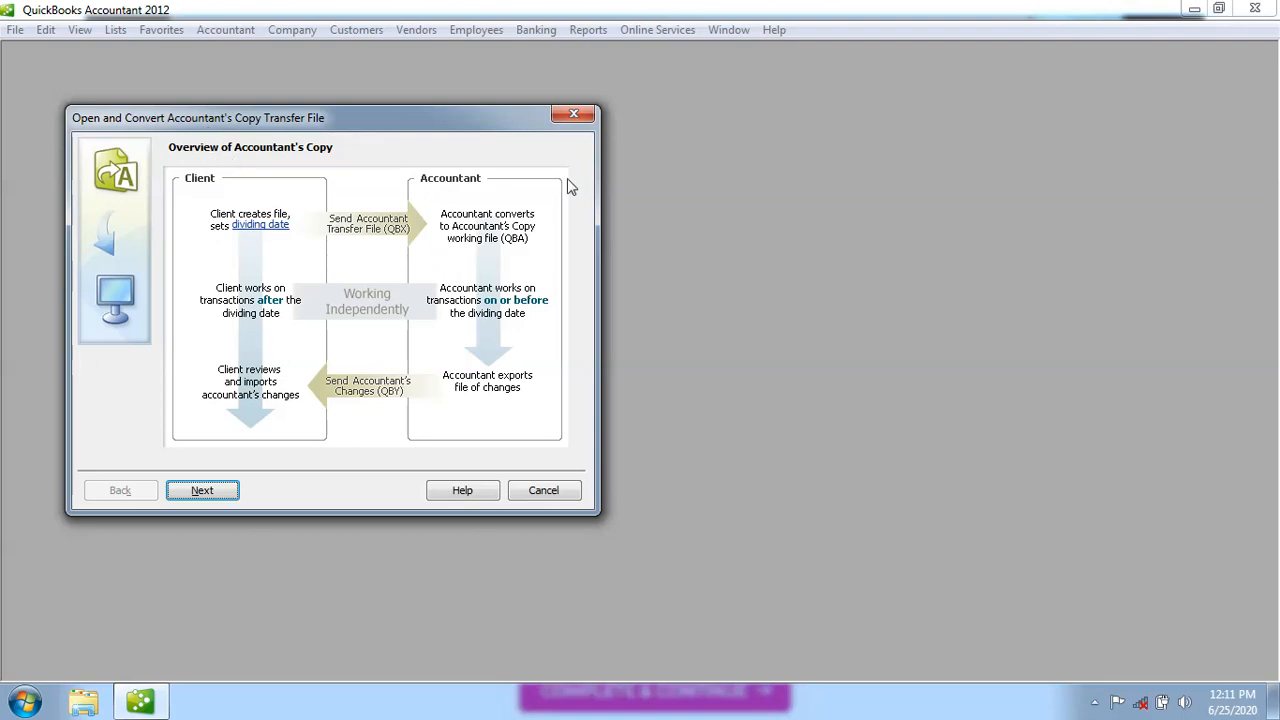
# Close the Open and Convert Accountant's Copy Transfer File dialog
pyautogui.click(580, 112)
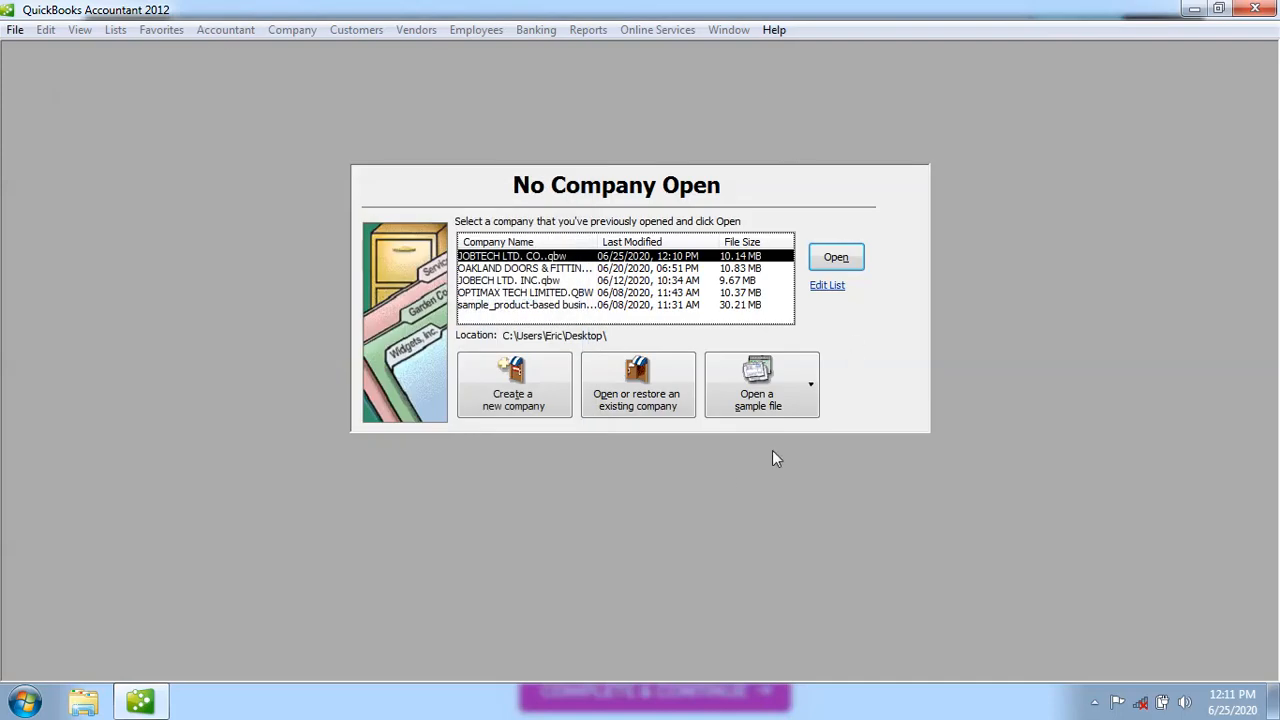
# Open JOBTECH LTD. CO..qbw from the No Company Open list of recent files
pyautogui.click(835, 259)
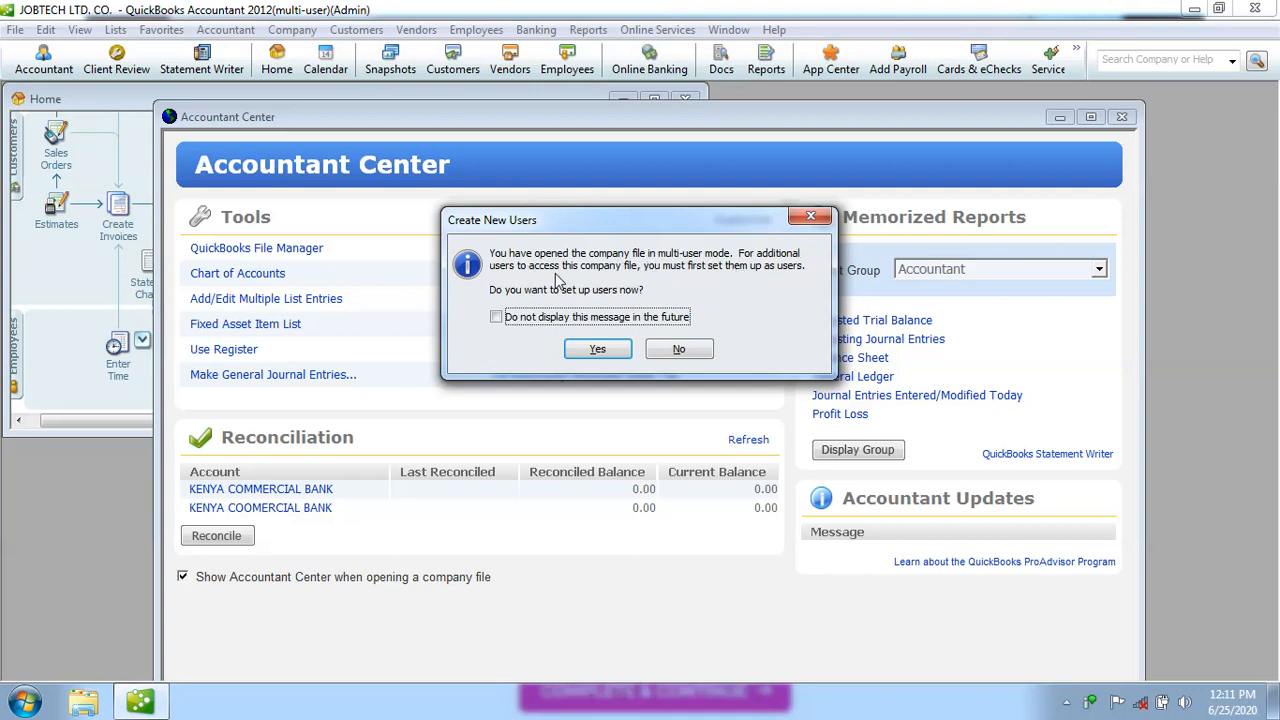
# Decline adding more users, close the Accountant Center, and maximize the Home page
pyautogui.click(686, 352)
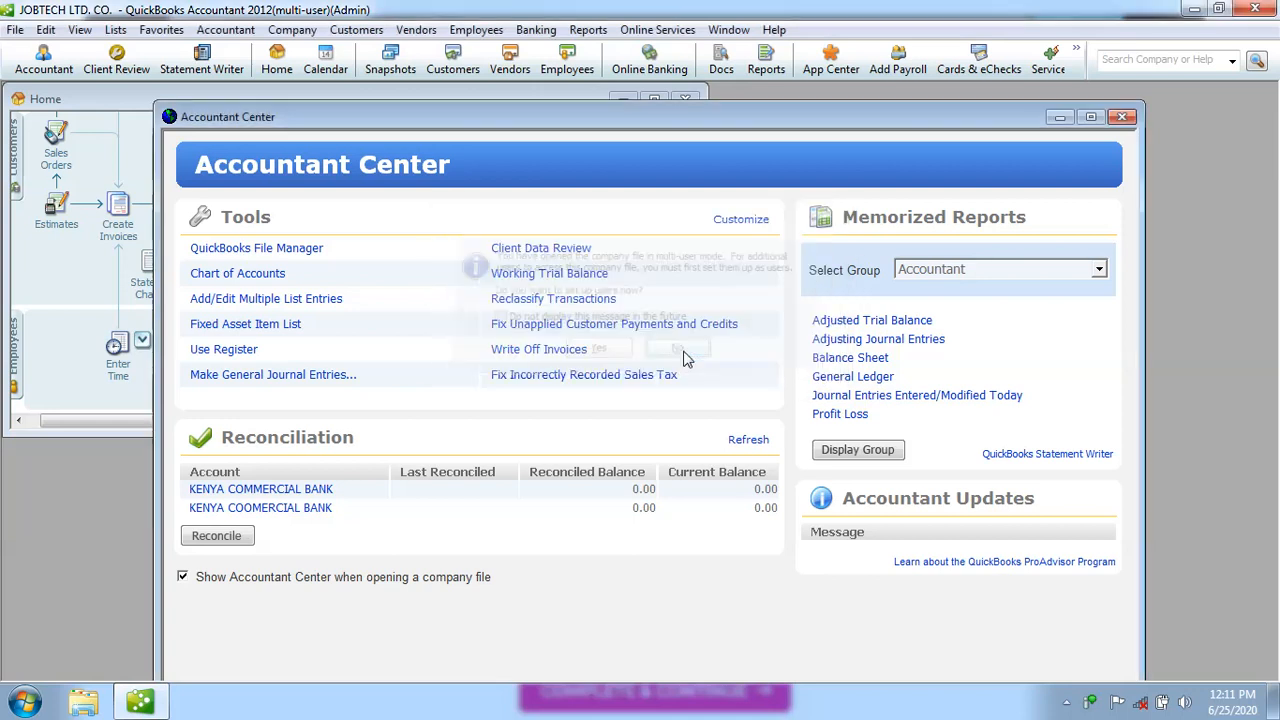
pyautogui.click(1122, 116)
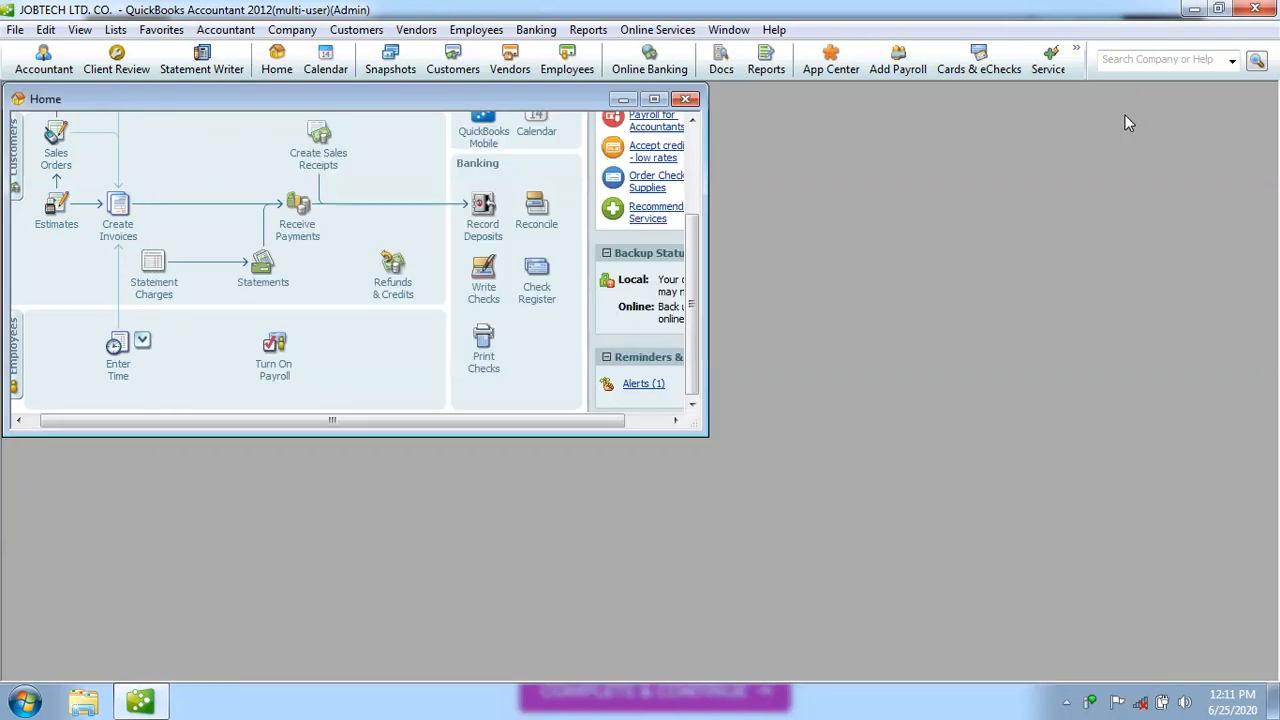
pyautogui.click(654, 99)
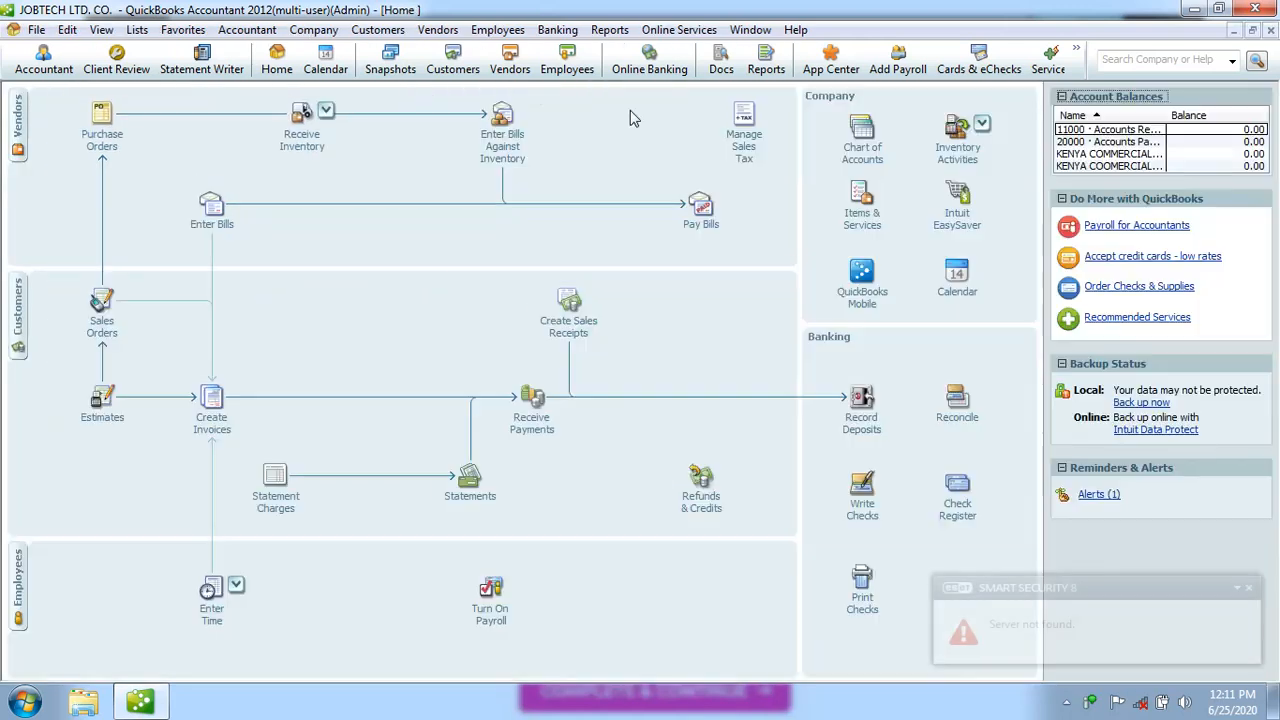
# Browse File > Accountant's Copy, then dismiss the menu without choosing anything
pyautogui.click(36, 29)
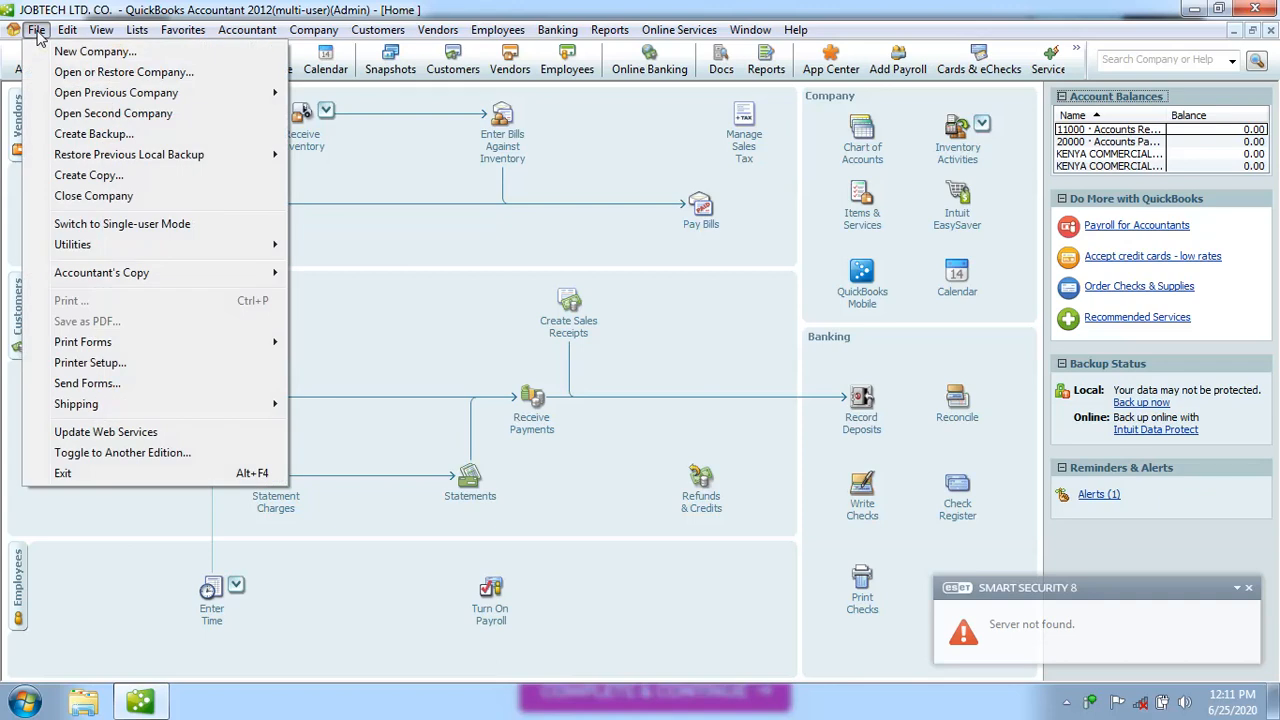
pyautogui.moveTo(100, 282)
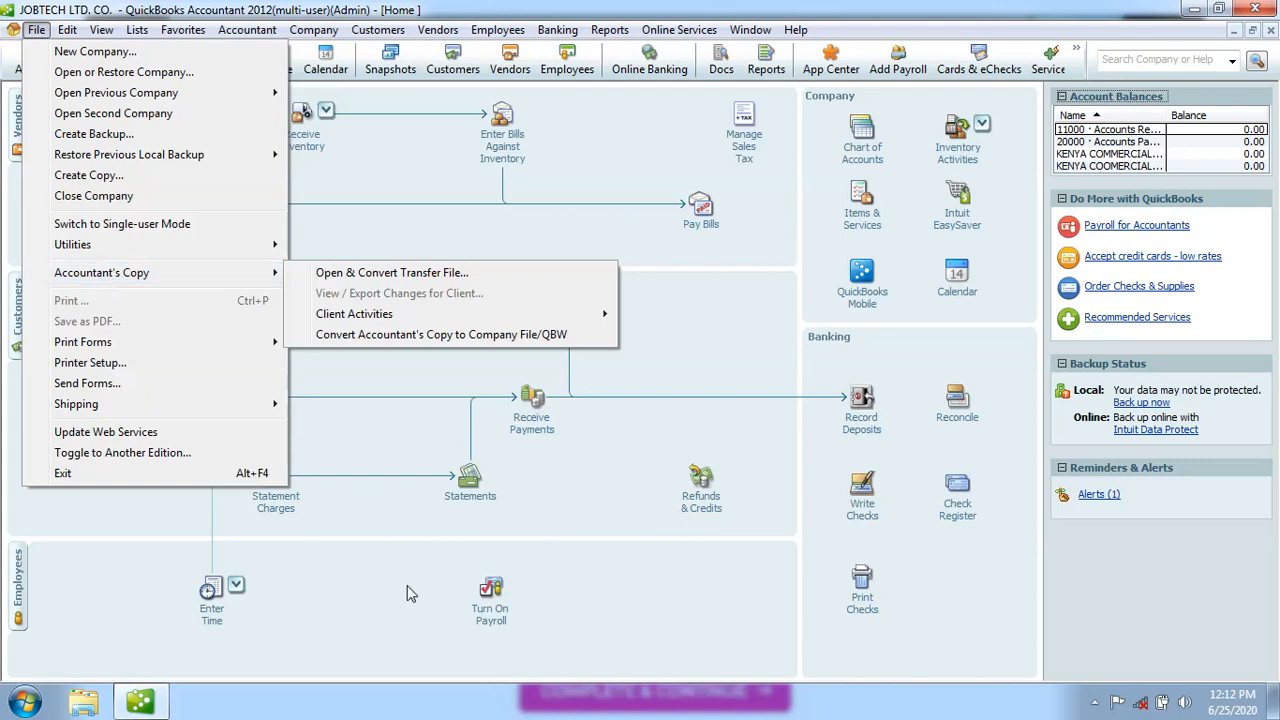
pyautogui.click(366, 634)
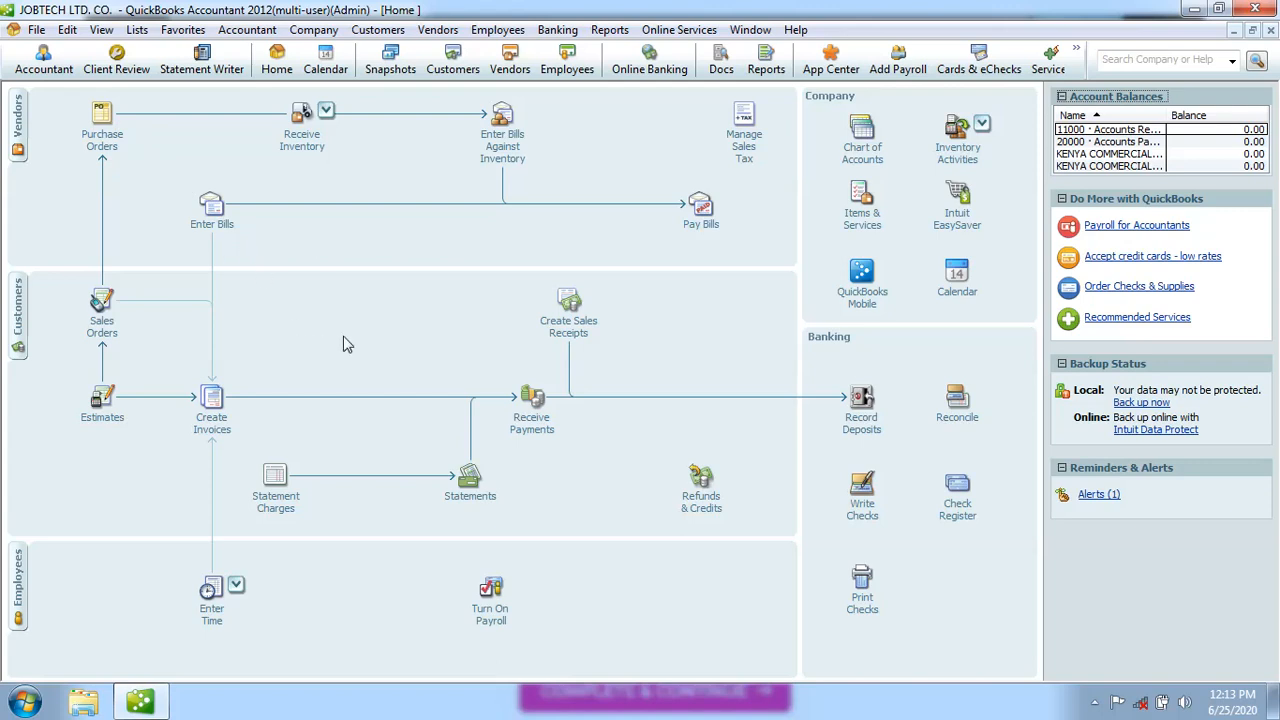
# Open the User List through Company > Set Up Users and Passwords > Set Up Users
pyautogui.click(311, 30)
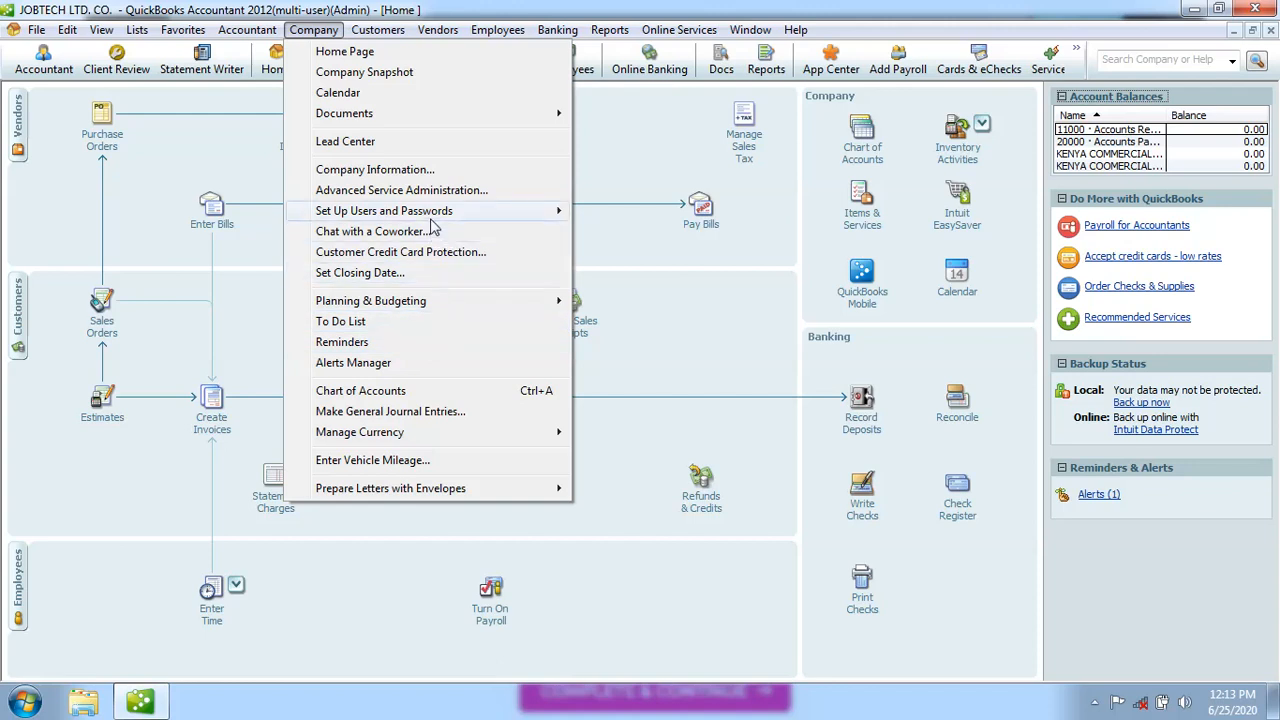
pyautogui.moveTo(433, 225)
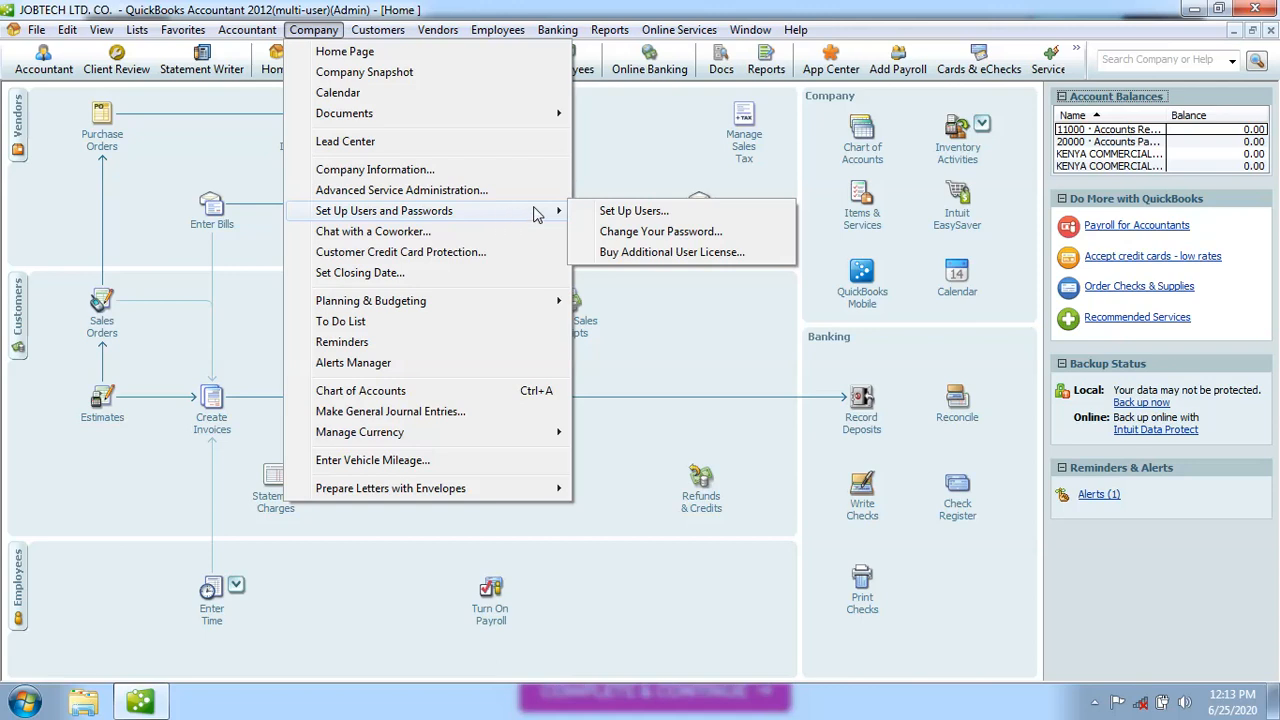
pyautogui.click(637, 214)
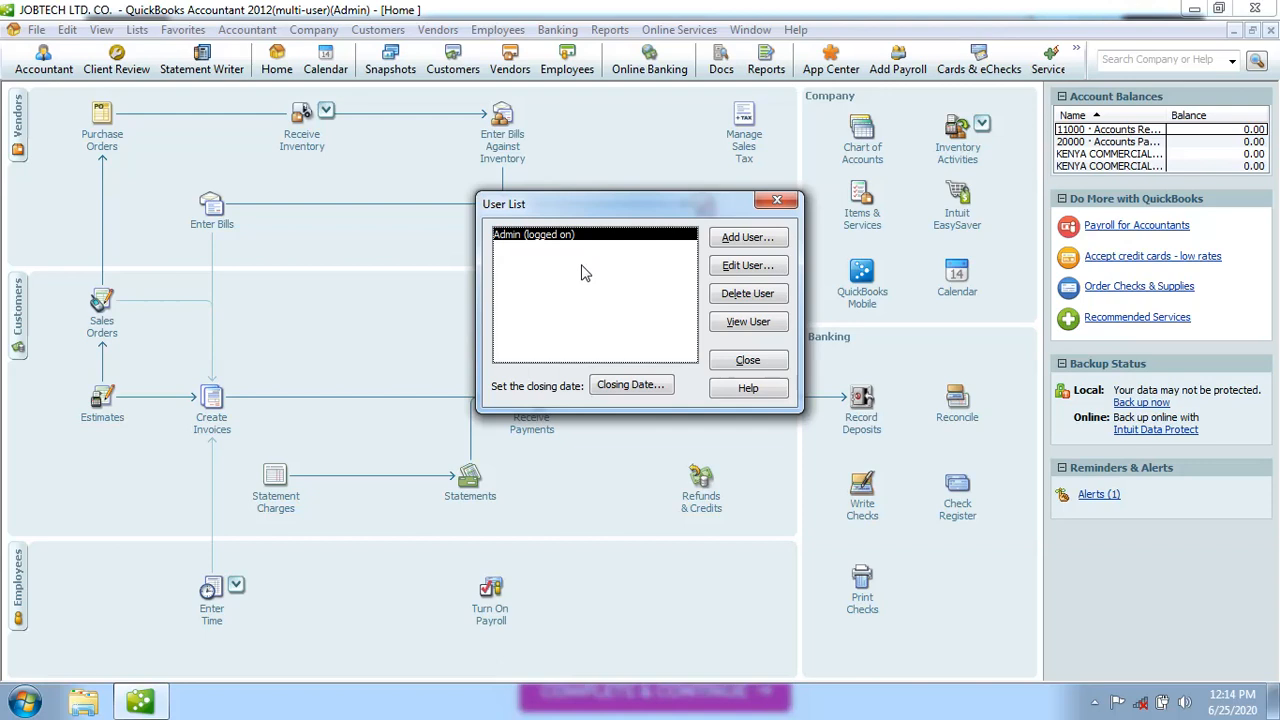
# Add a new user with the user's name and a confirmed password, then continue to access settings
pyautogui.click(737, 242)
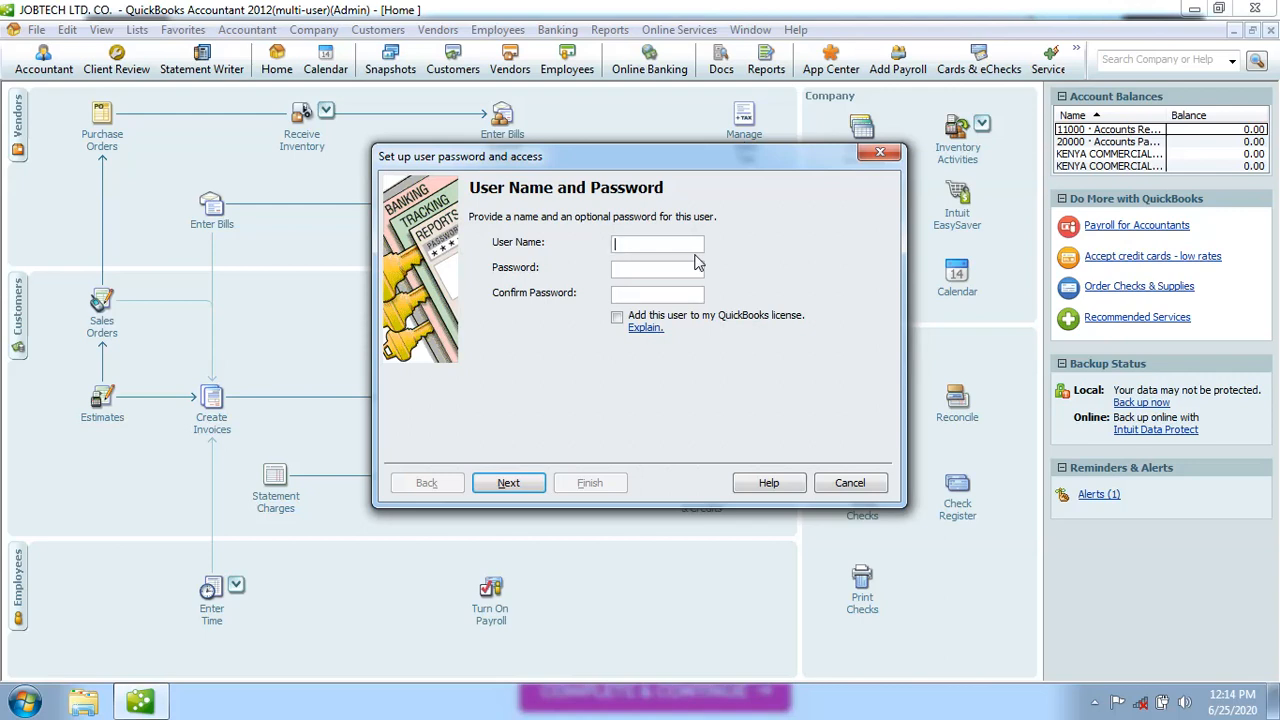
pyautogui.write('Moses')
pyautogui.click(626, 271)
pyautogui.click(508, 483)
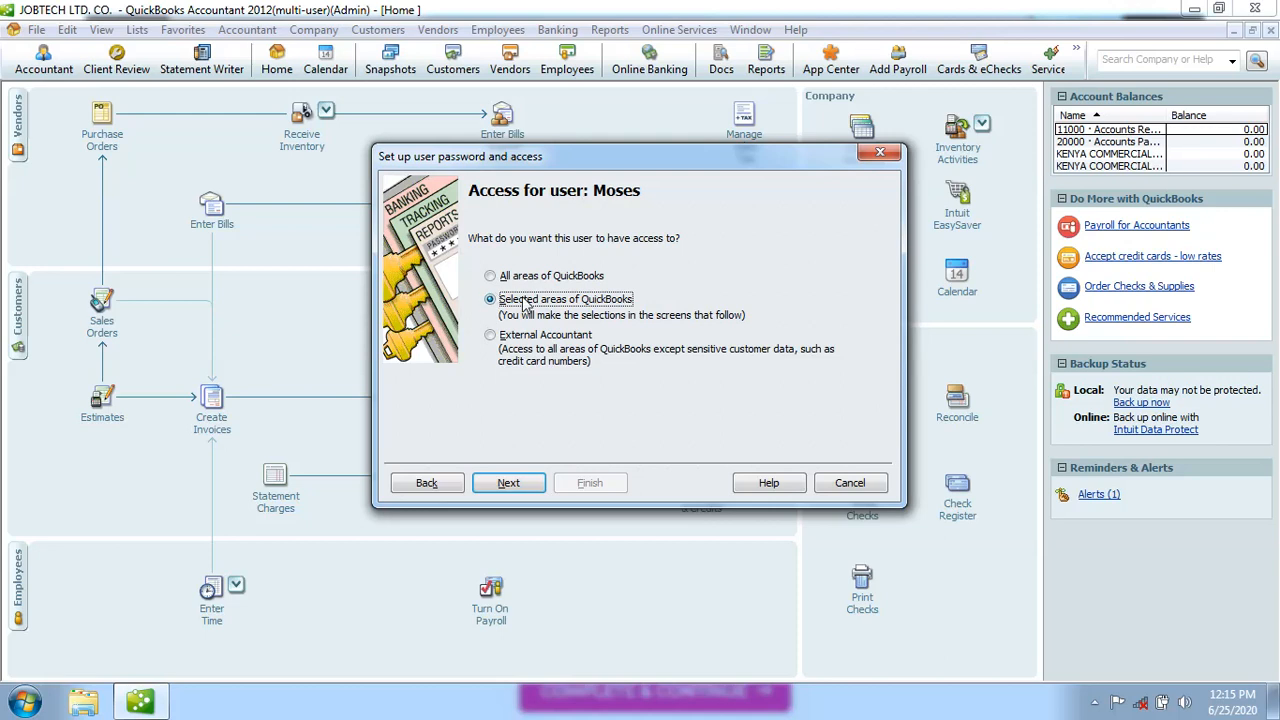
# Advance to the Sales and Accounts Receivable page and switch it to Selective Access
pyautogui.click(508, 484)
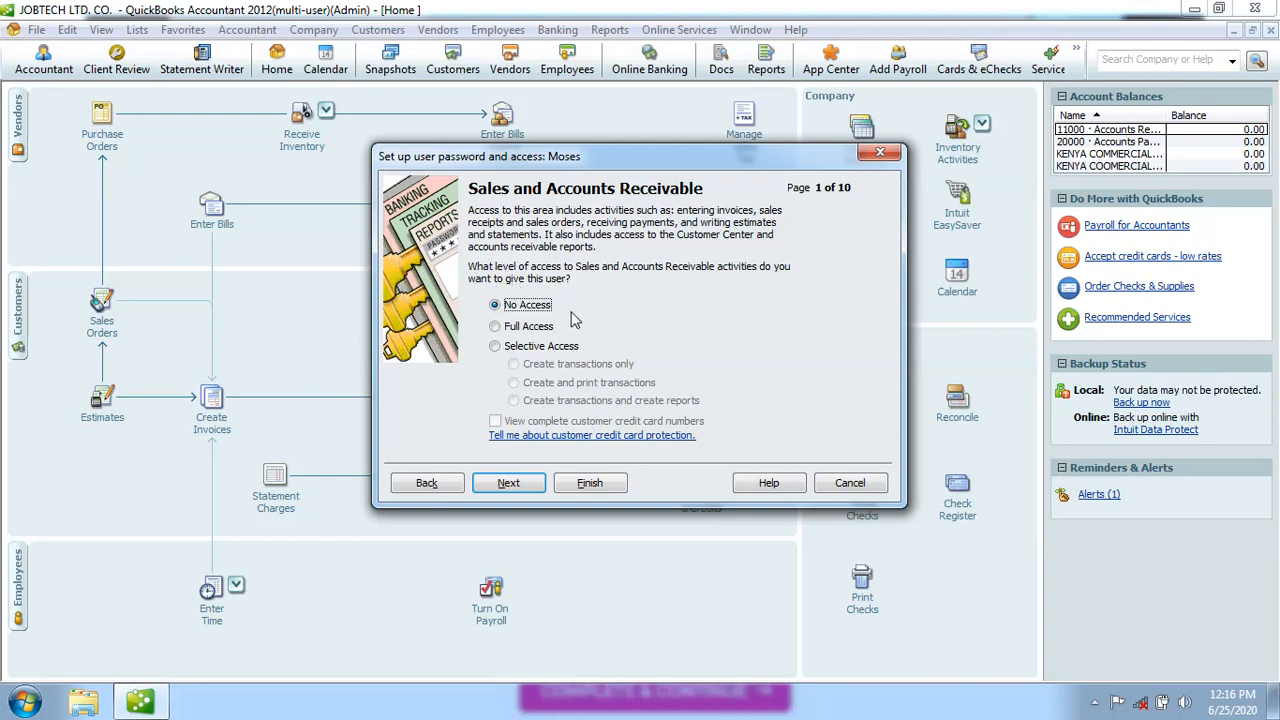
pyautogui.click(495, 327)
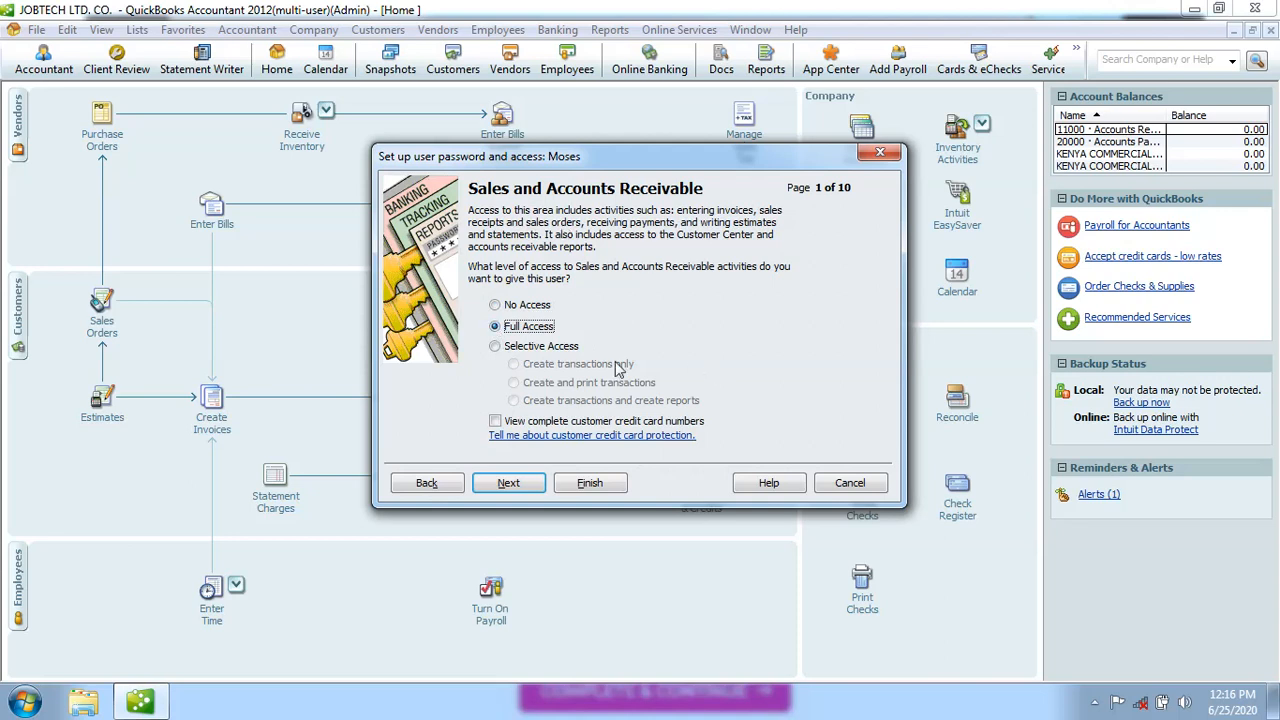
pyautogui.click(495, 347)
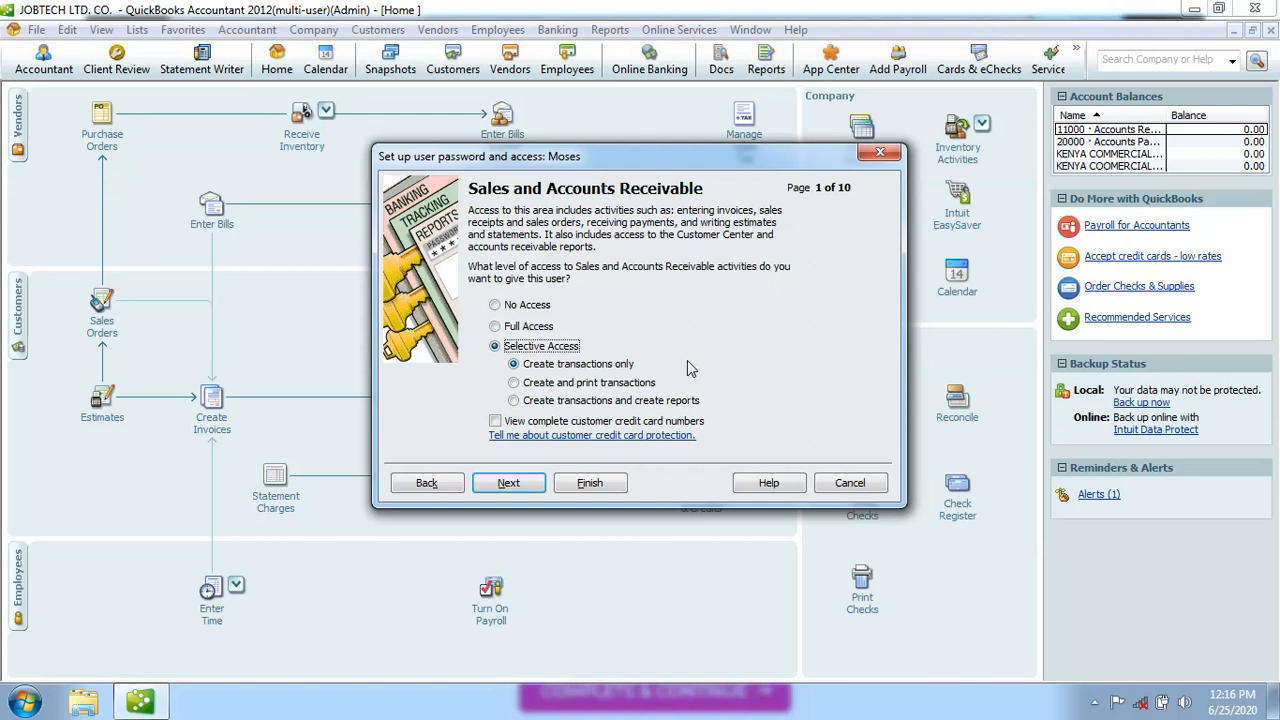
# Try the Selective Access sub-options, settle on 'Create transactions only', and continue to page 2
pyautogui.click(513, 383)
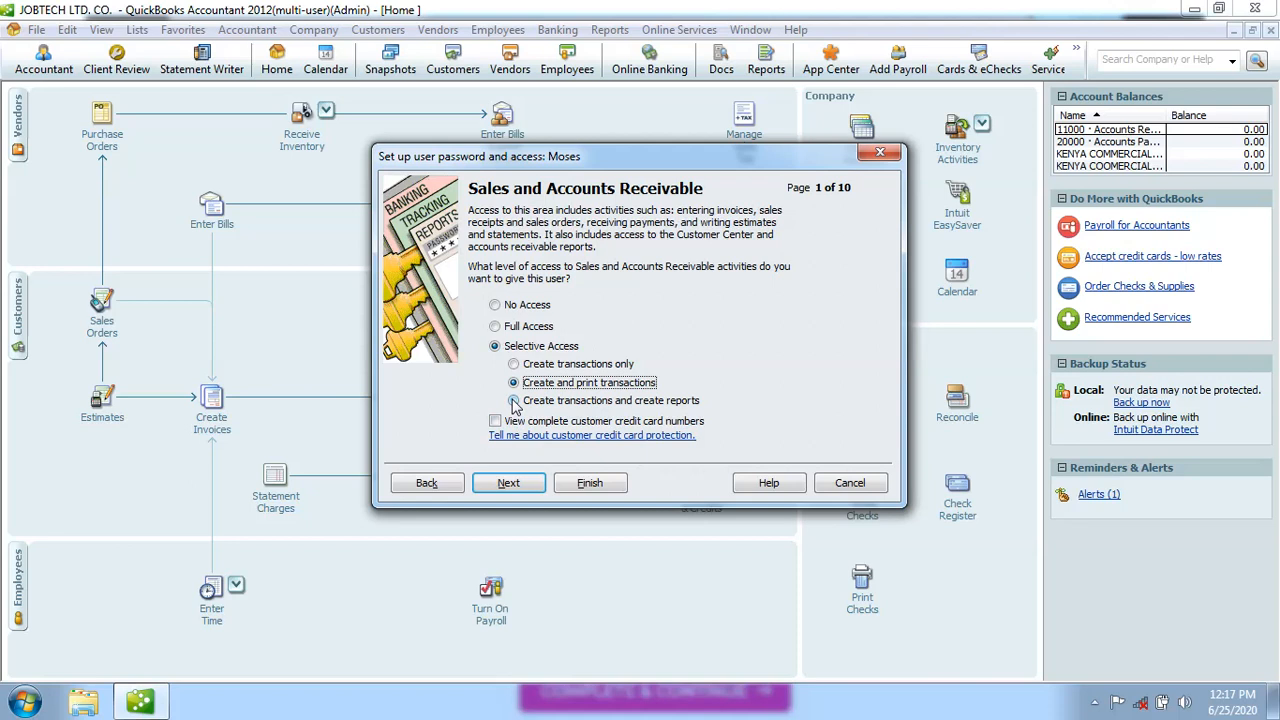
pyautogui.click(514, 401)
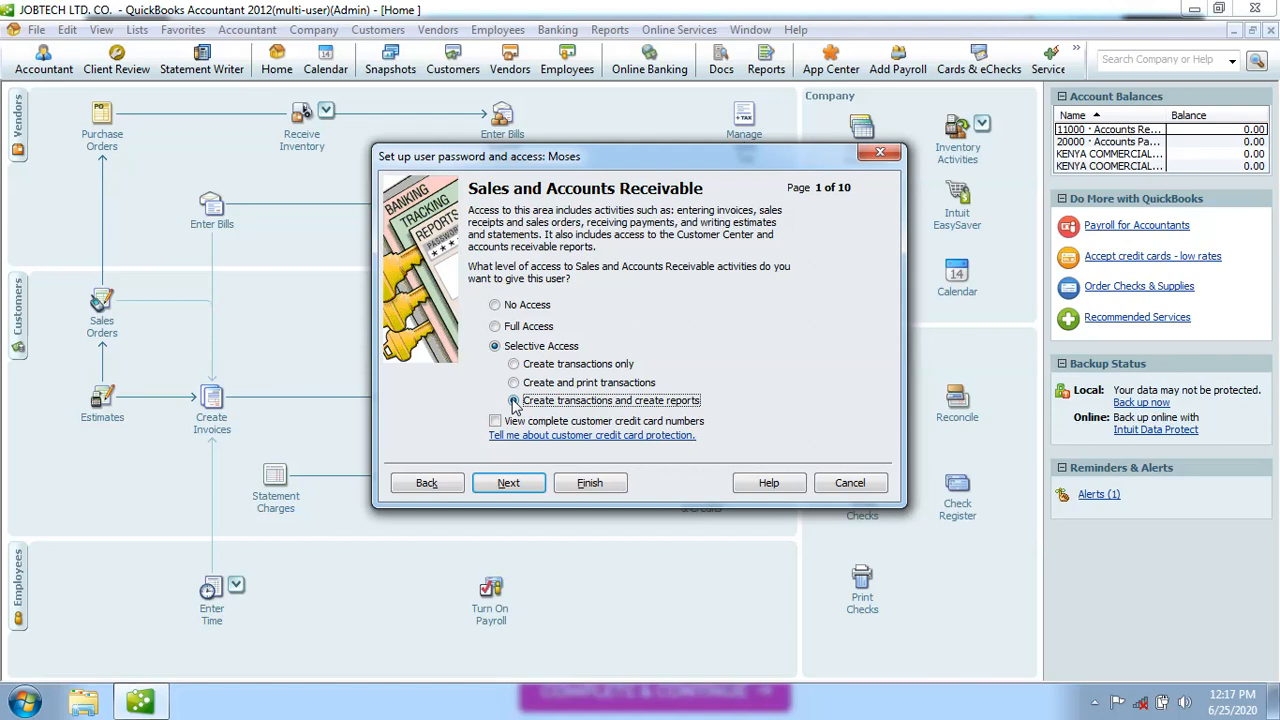
pyautogui.click(513, 400)
pyautogui.click(513, 365)
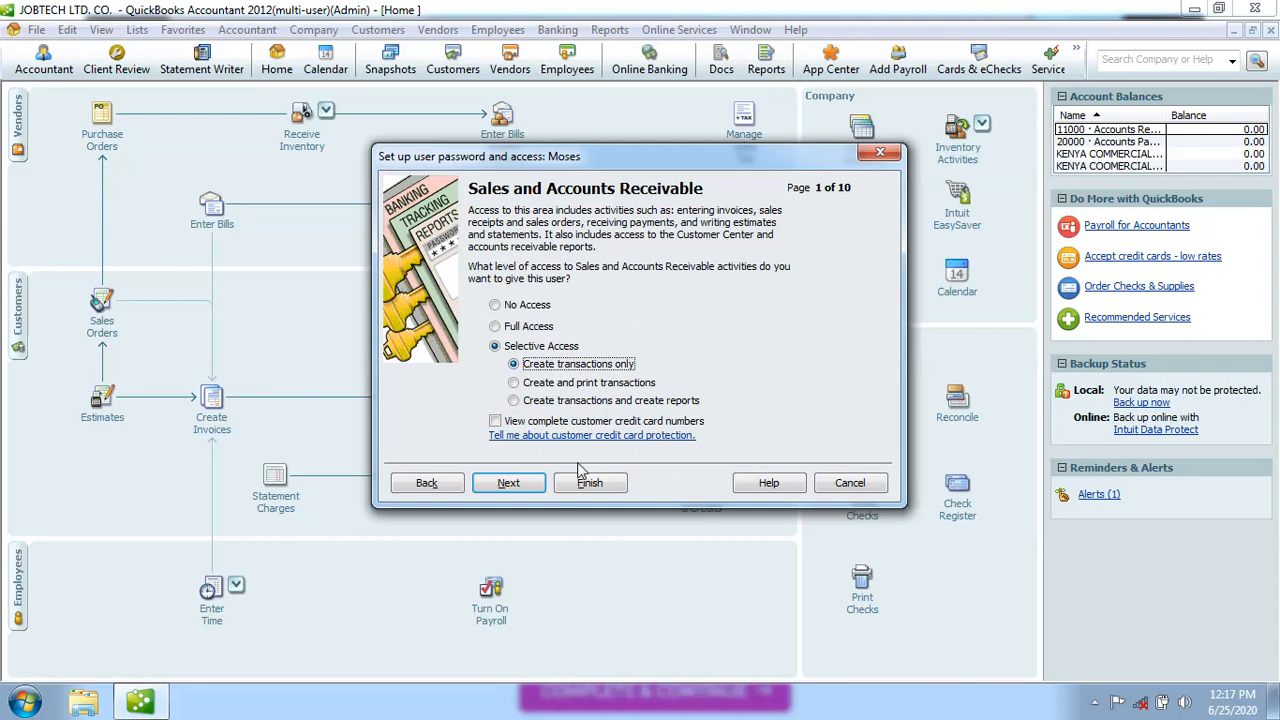
pyautogui.click(510, 483)
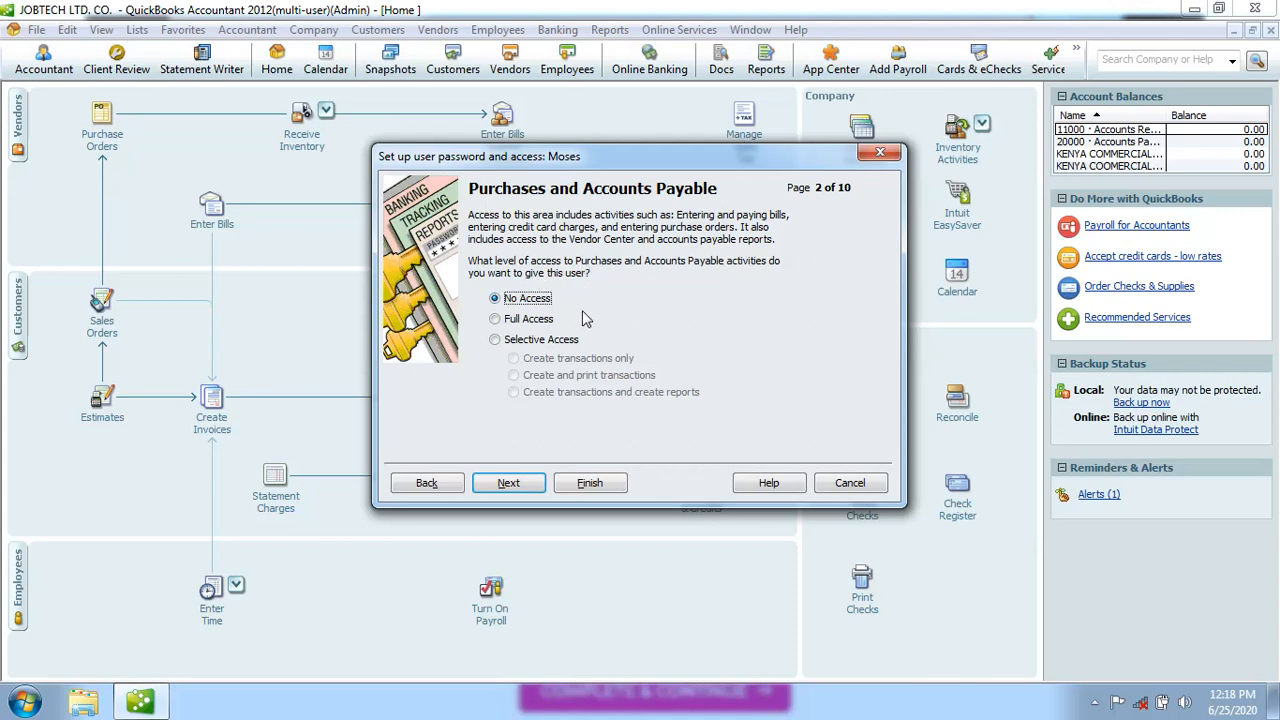
# Set Purchases and Accounts Payable to Selective Access, 'Create transactions only', and continue
pyautogui.click(496, 319)
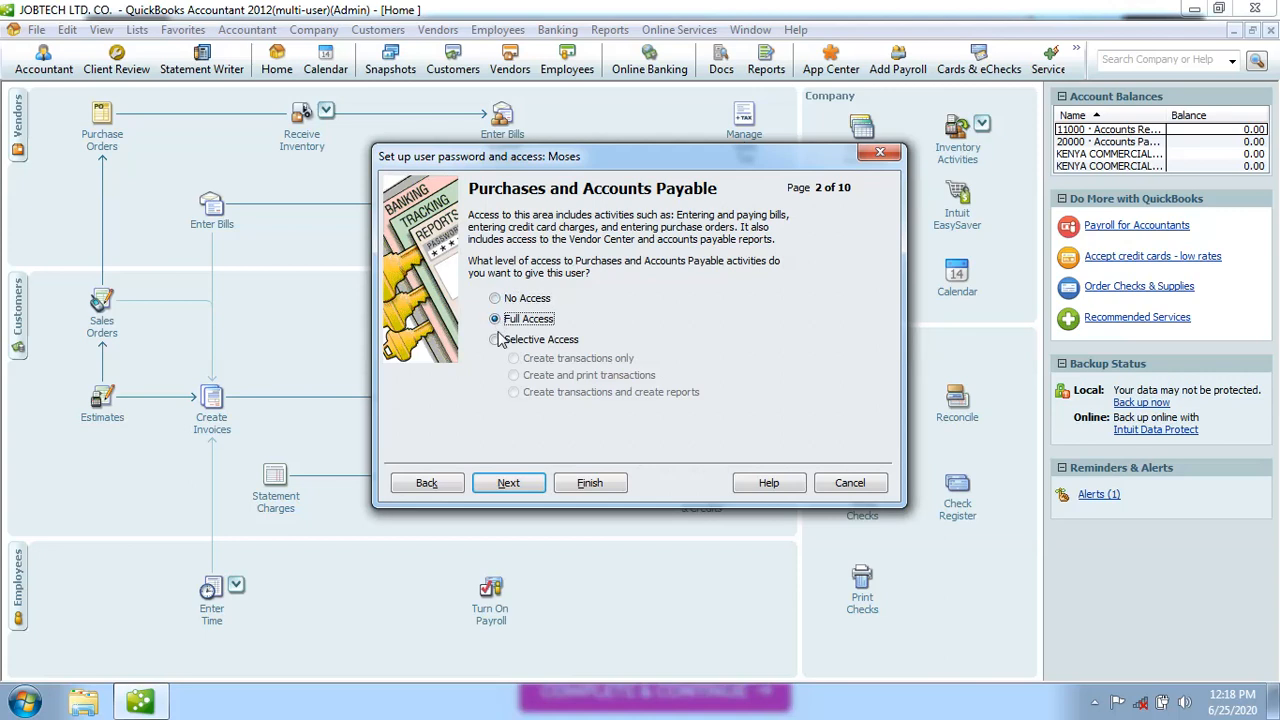
pyautogui.click(495, 340)
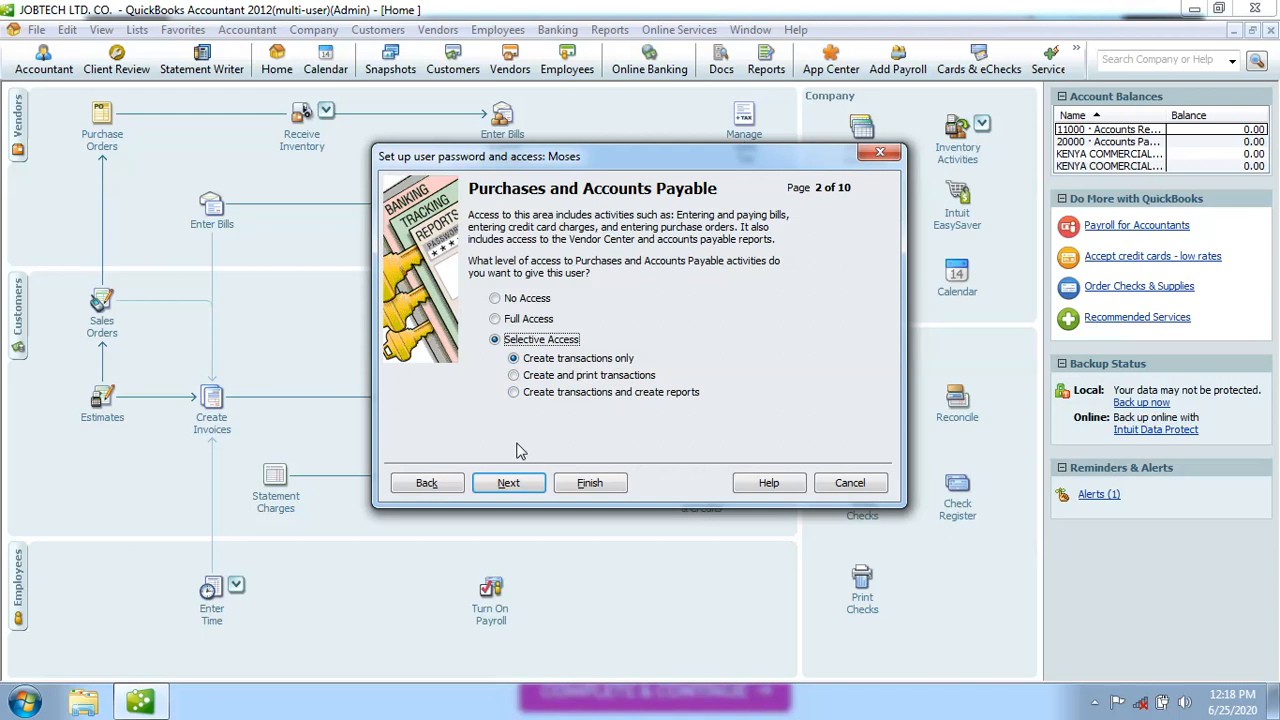
pyautogui.click(511, 484)
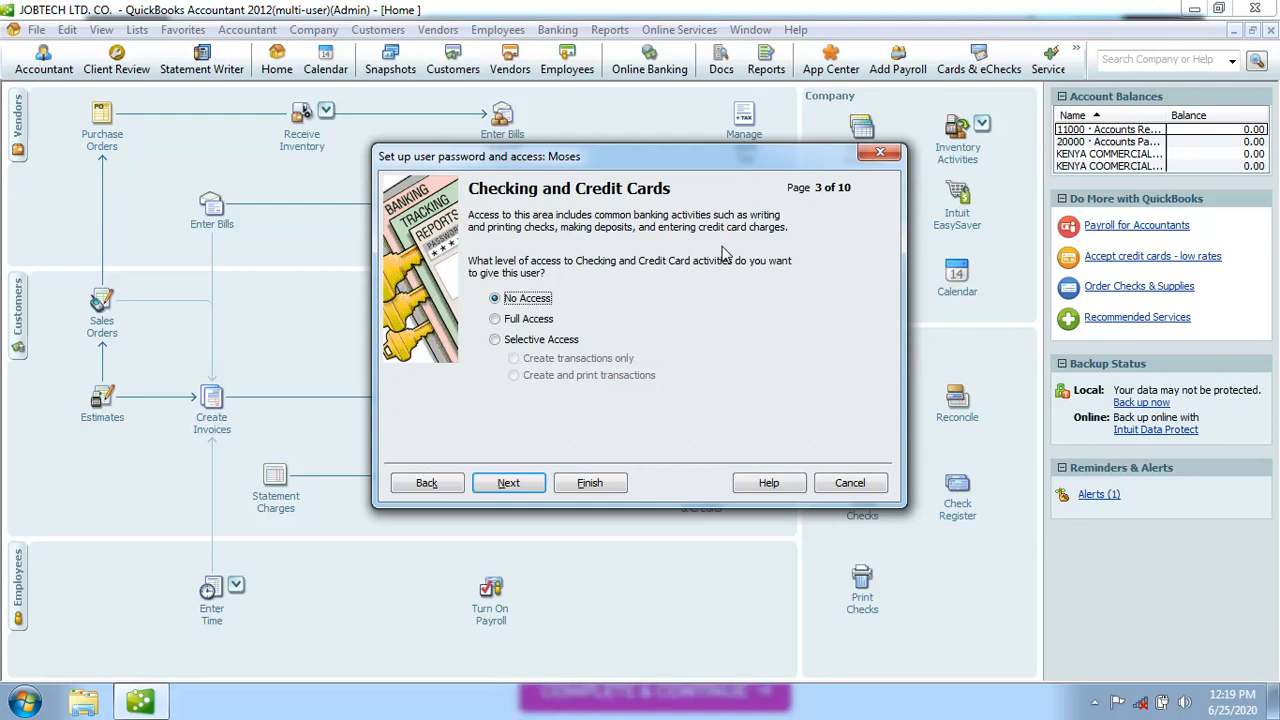
# Set Checking and Credit Cards to 'Create transactions only' and continue to Inventory
pyautogui.click(495, 340)
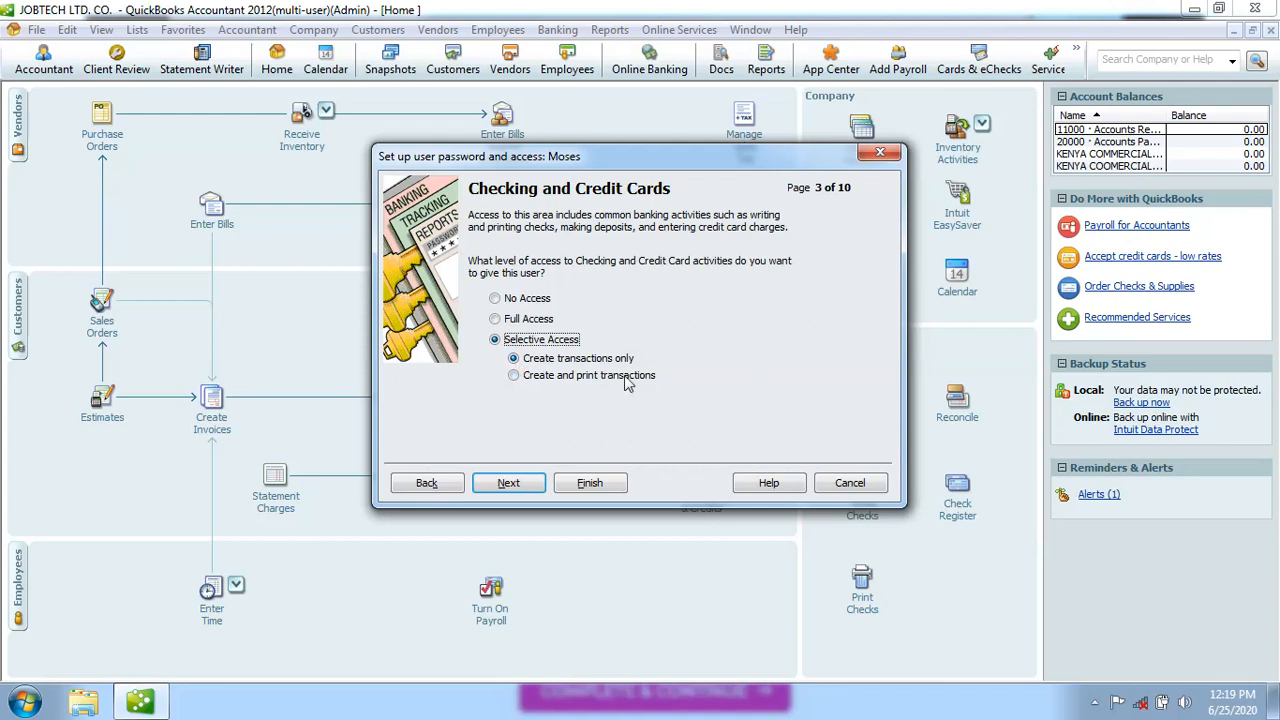
pyautogui.click(510, 484)
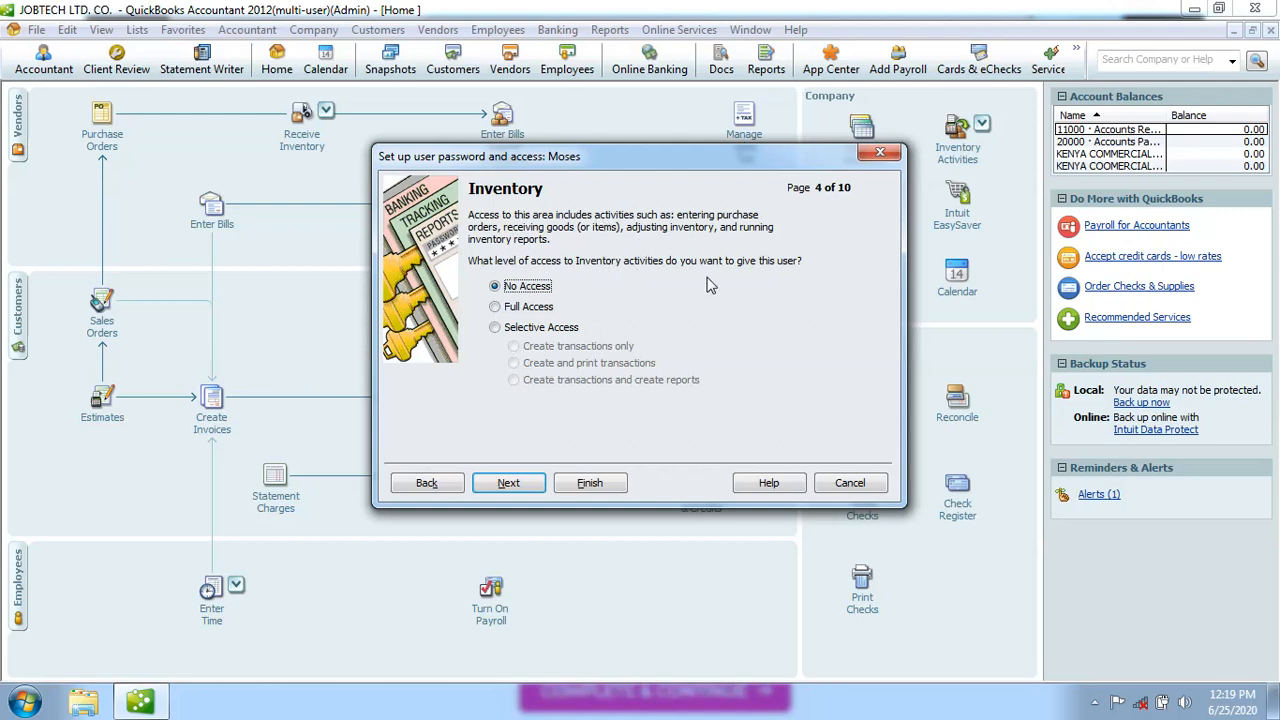
pyautogui.click(495, 328)
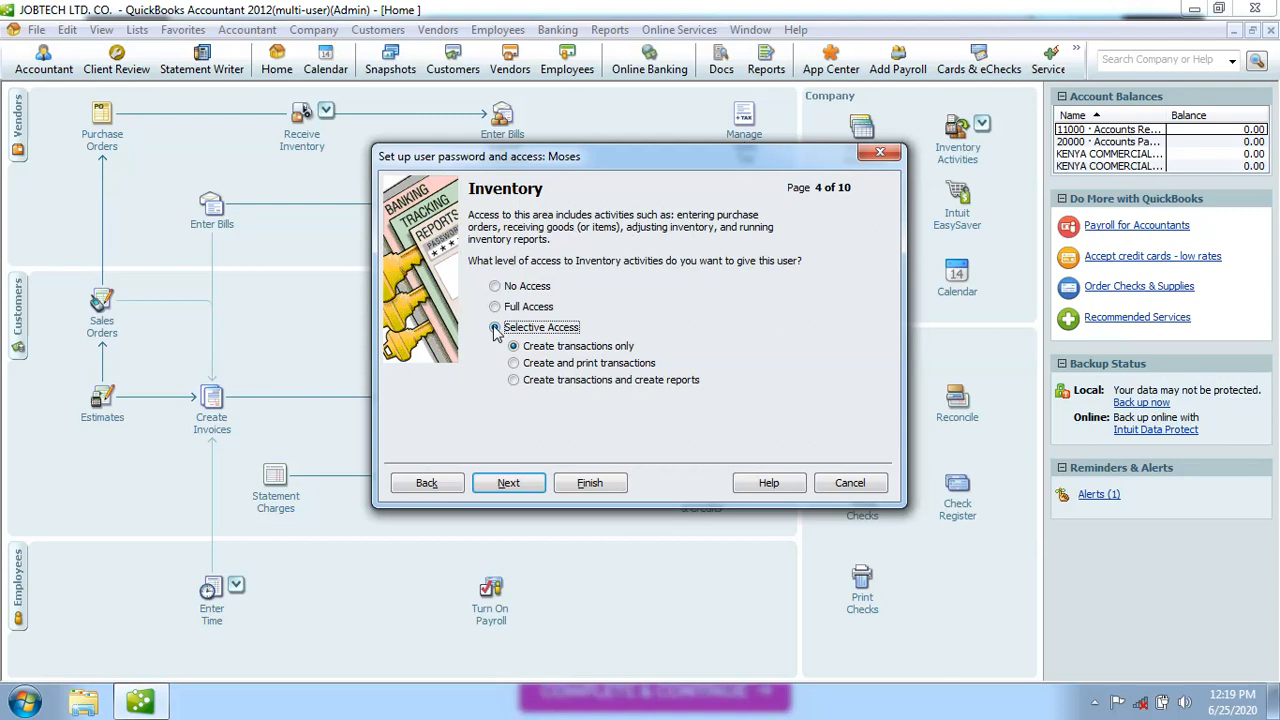
pyautogui.click(495, 287)
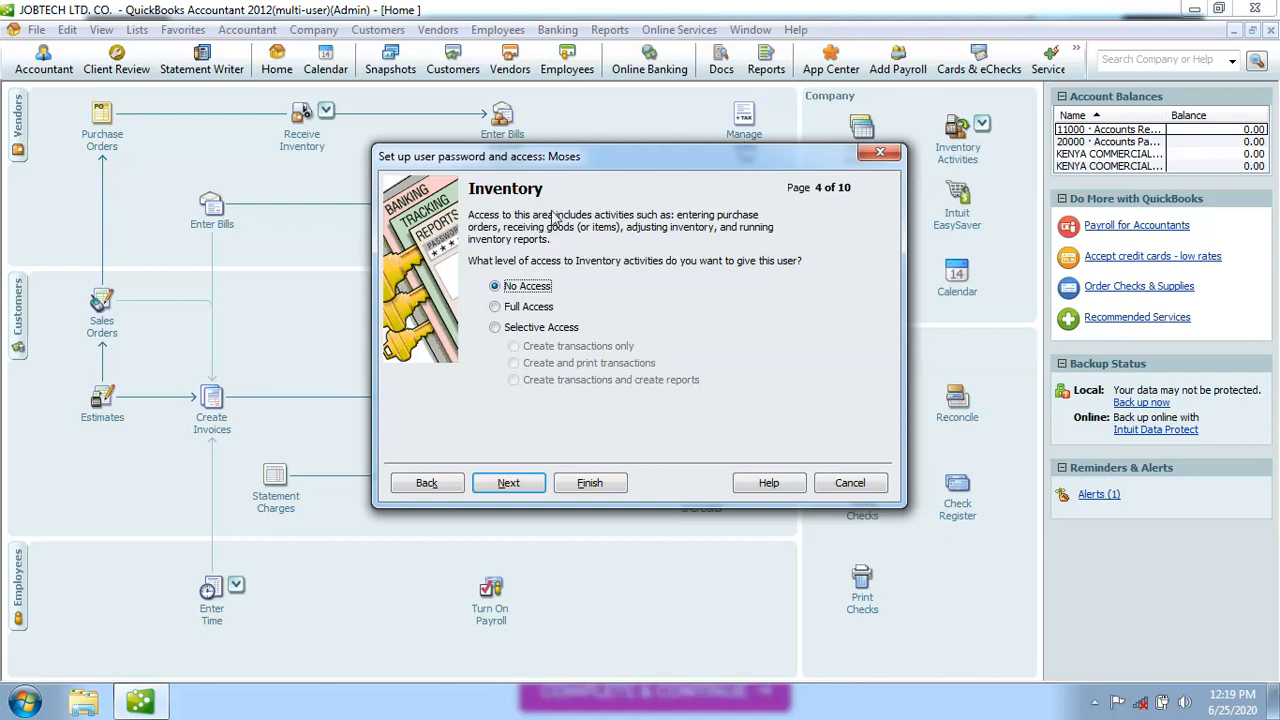
# Skip through Inventory, Time Tracking, Payroll and Sensitive Accounting pages, leaving each at No Access
pyautogui.click(524, 486)
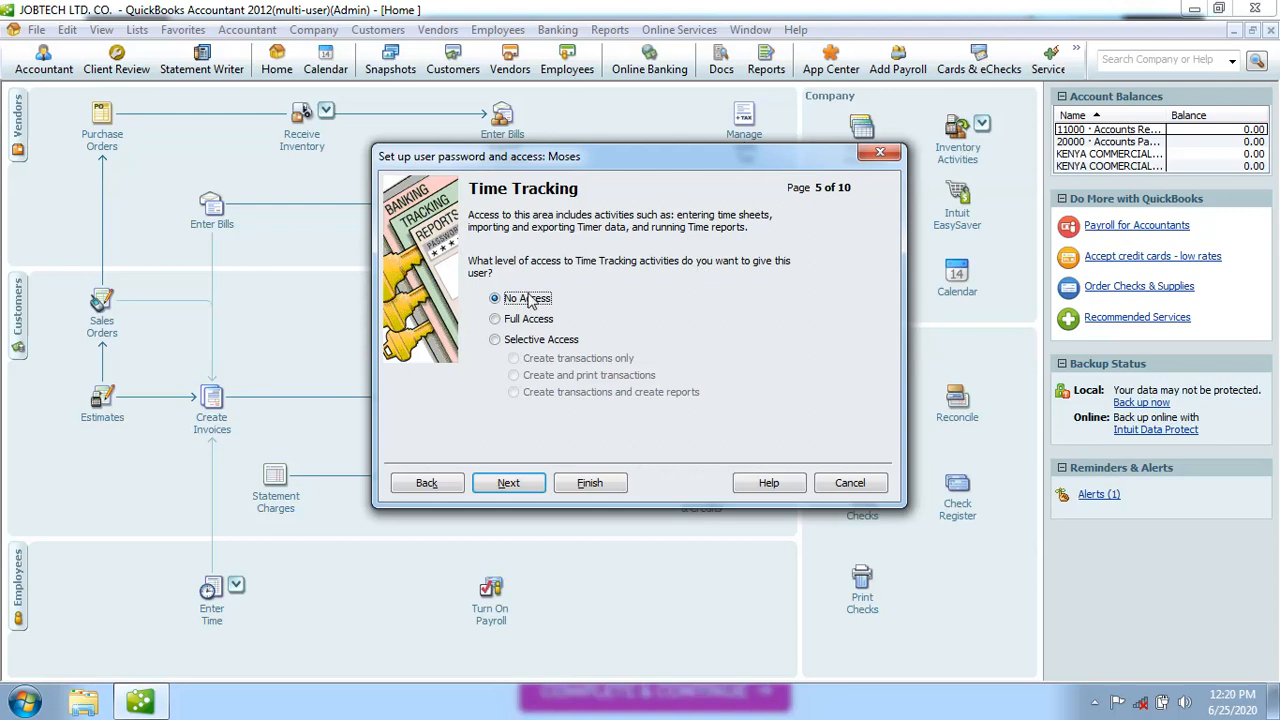
pyautogui.click(509, 483)
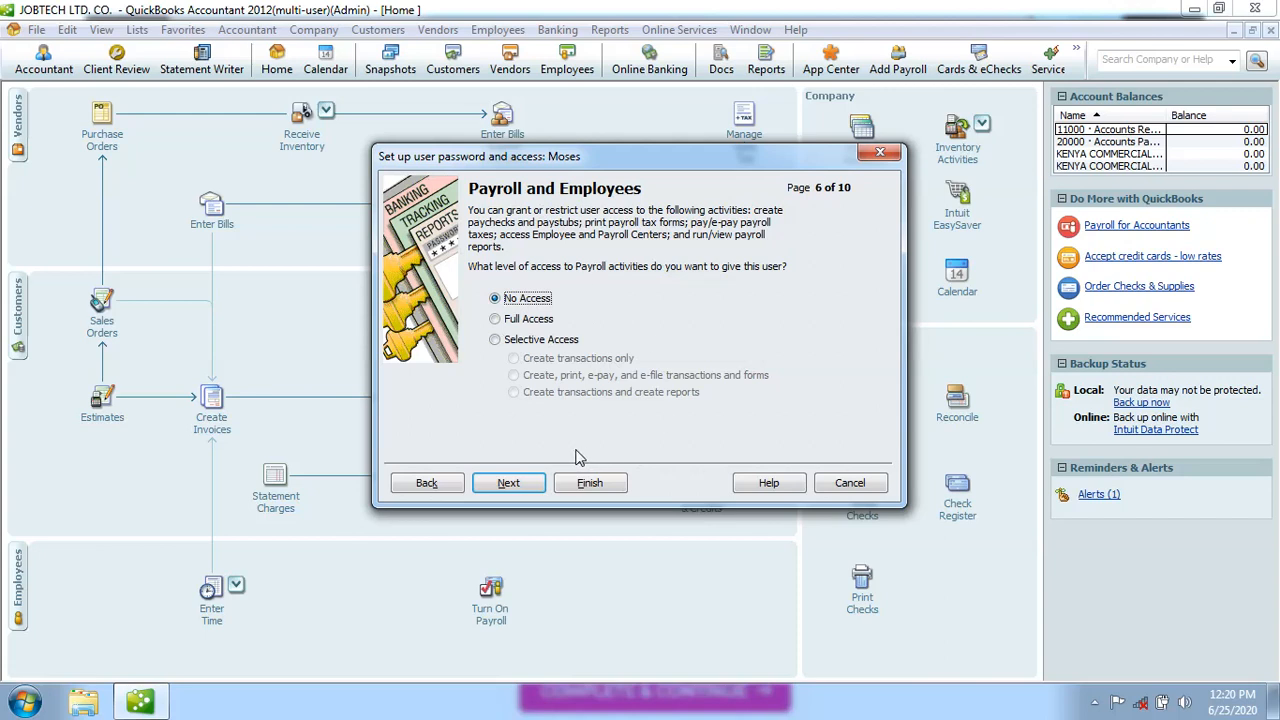
pyautogui.click(522, 488)
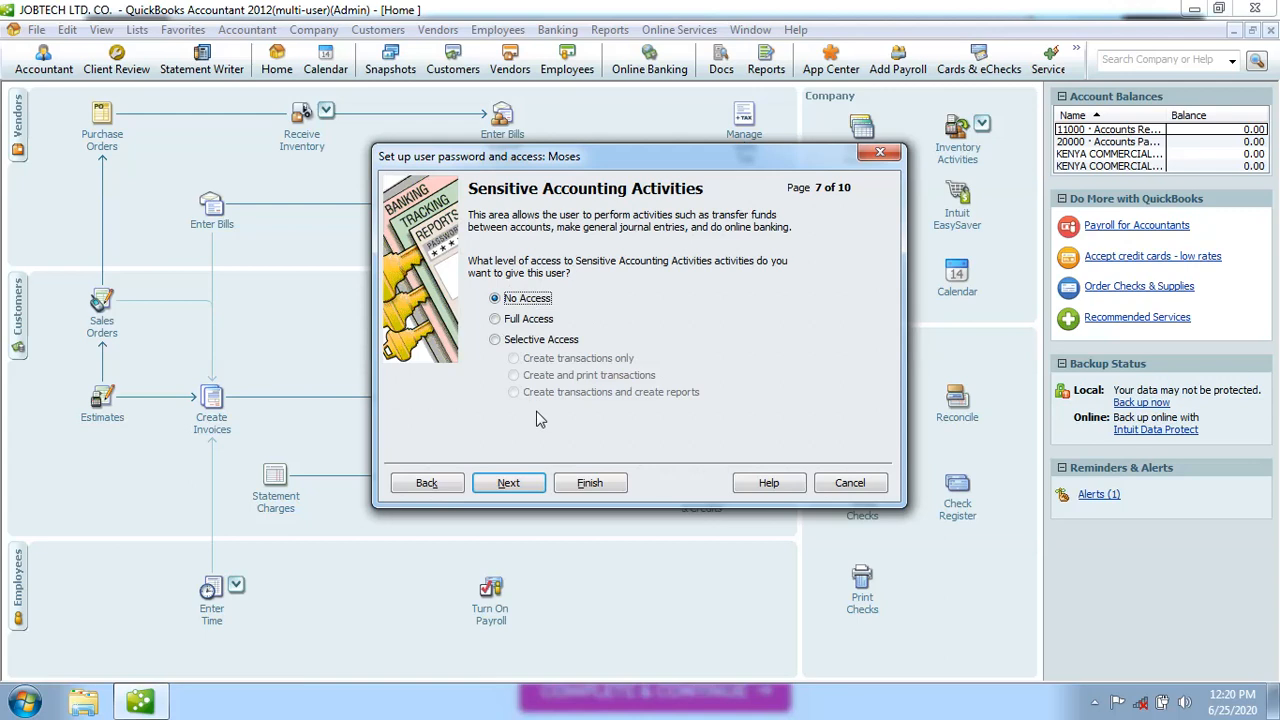
pyautogui.click(512, 483)
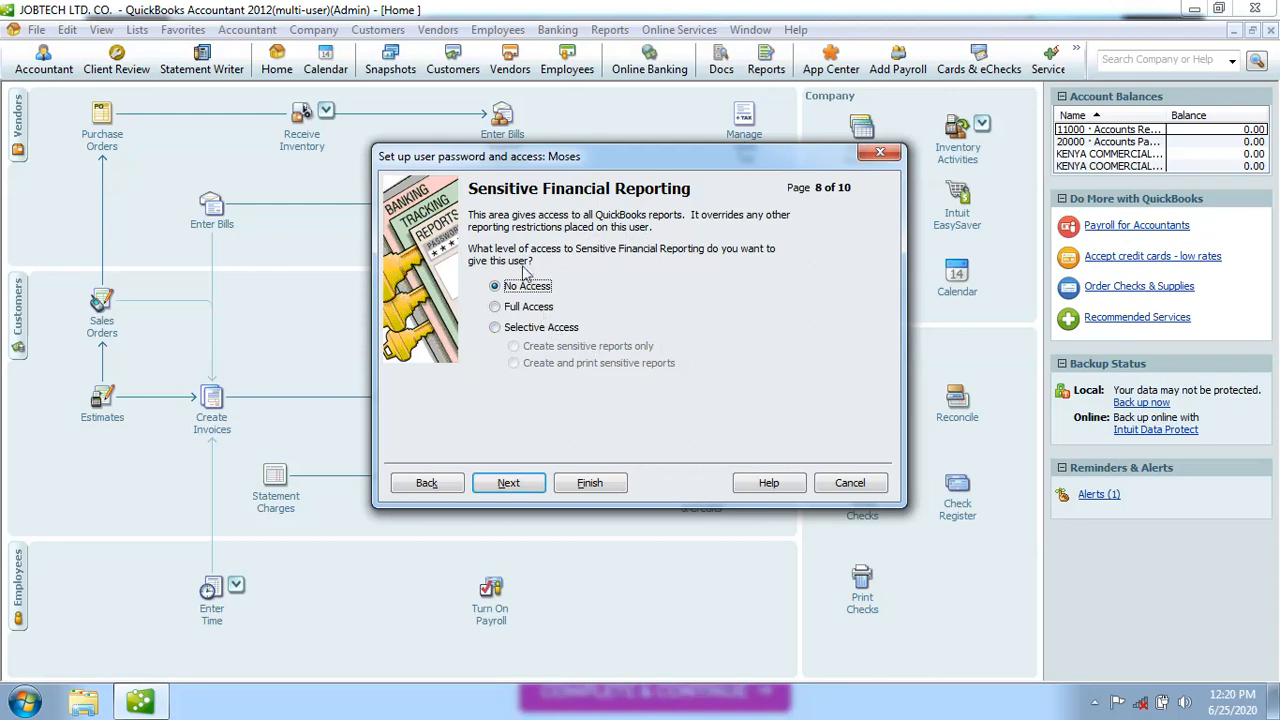
# Switch Sensitive Financial Reporting to Full Access, revert it to No Access, and continue to page 9
pyautogui.click(496, 309)
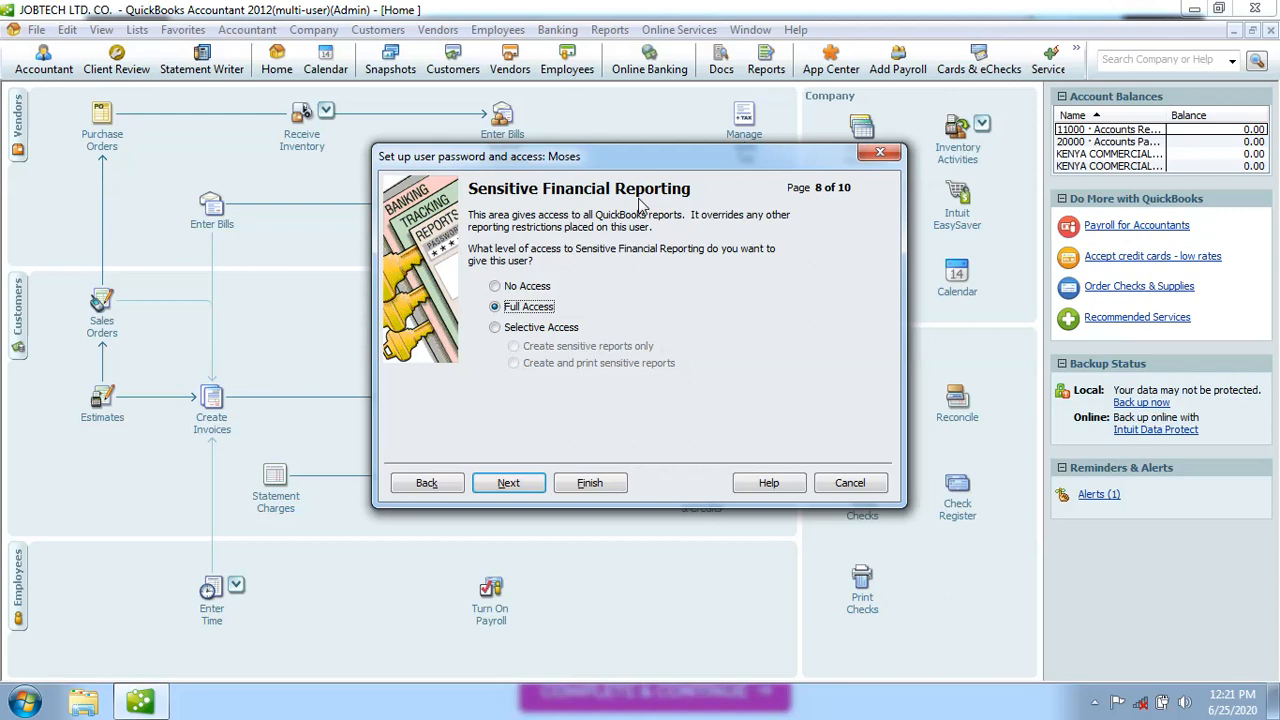
pyautogui.click(495, 287)
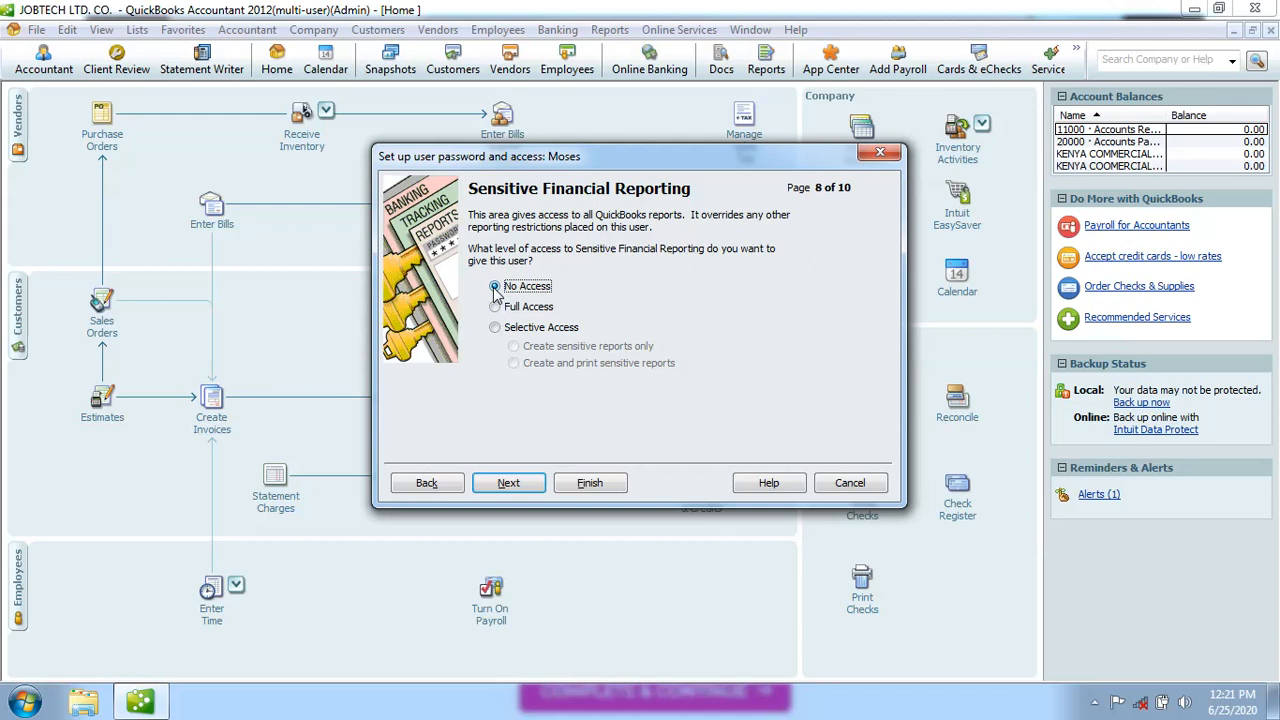
pyautogui.click(512, 484)
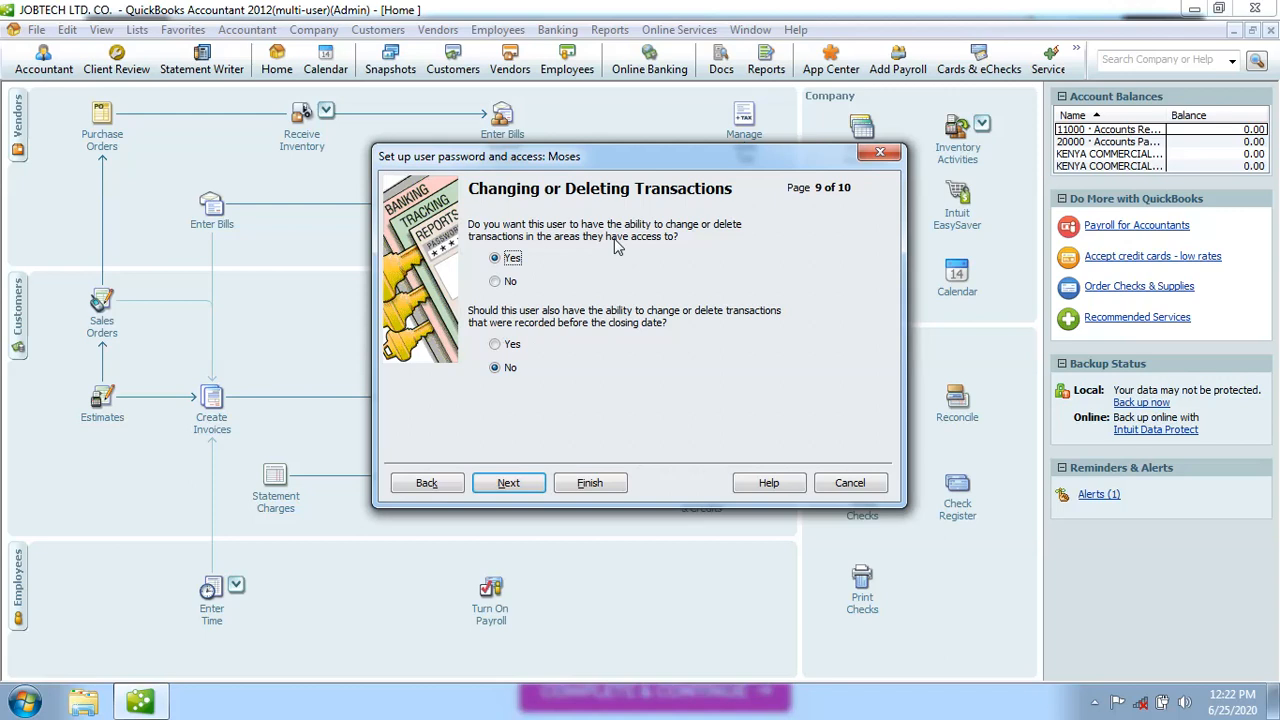
# Answer No on the Changing or Deleting Transactions page, denying the user any transaction changes
pyautogui.click(496, 284)
pyautogui.click(495, 259)
pyautogui.click(496, 284)
pyautogui.click(495, 259)
pyautogui.click(496, 283)
# Advance to page 10 of 10 to view the user's access summary
pyautogui.click(509, 483)
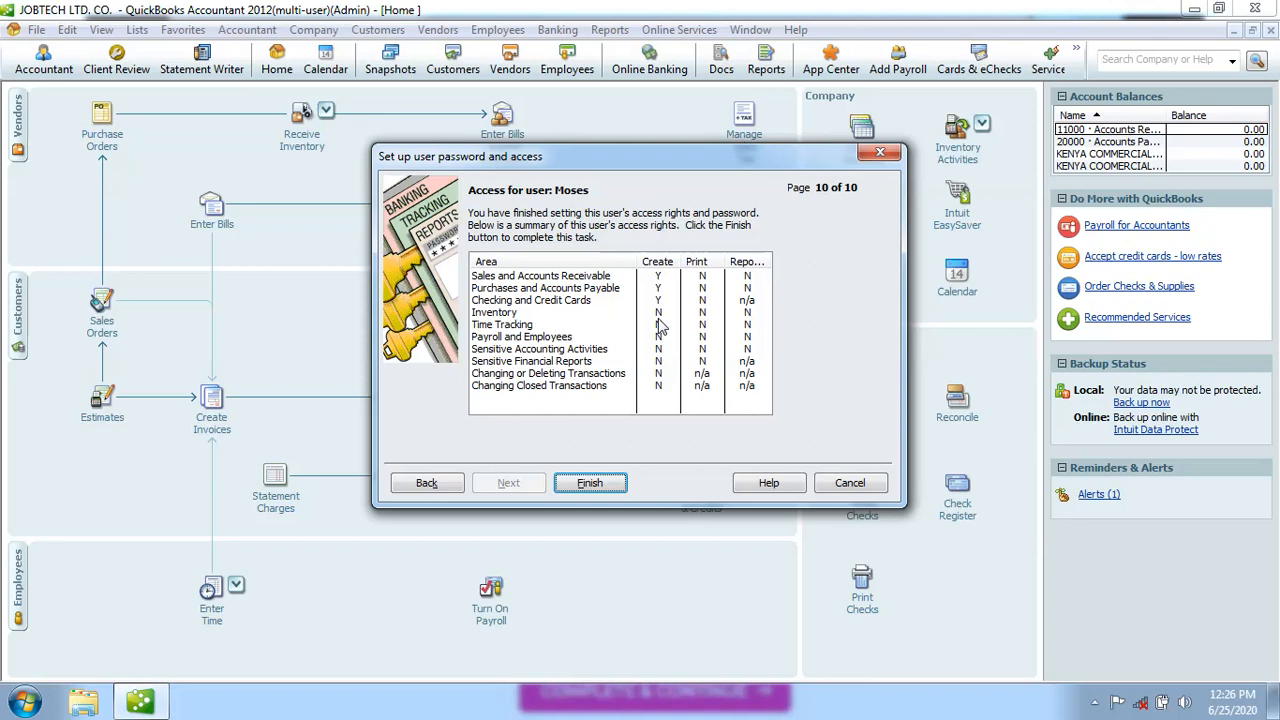
# Finish the wizard, dismiss the login warning, and select the new user in the User List
pyautogui.click(592, 485)
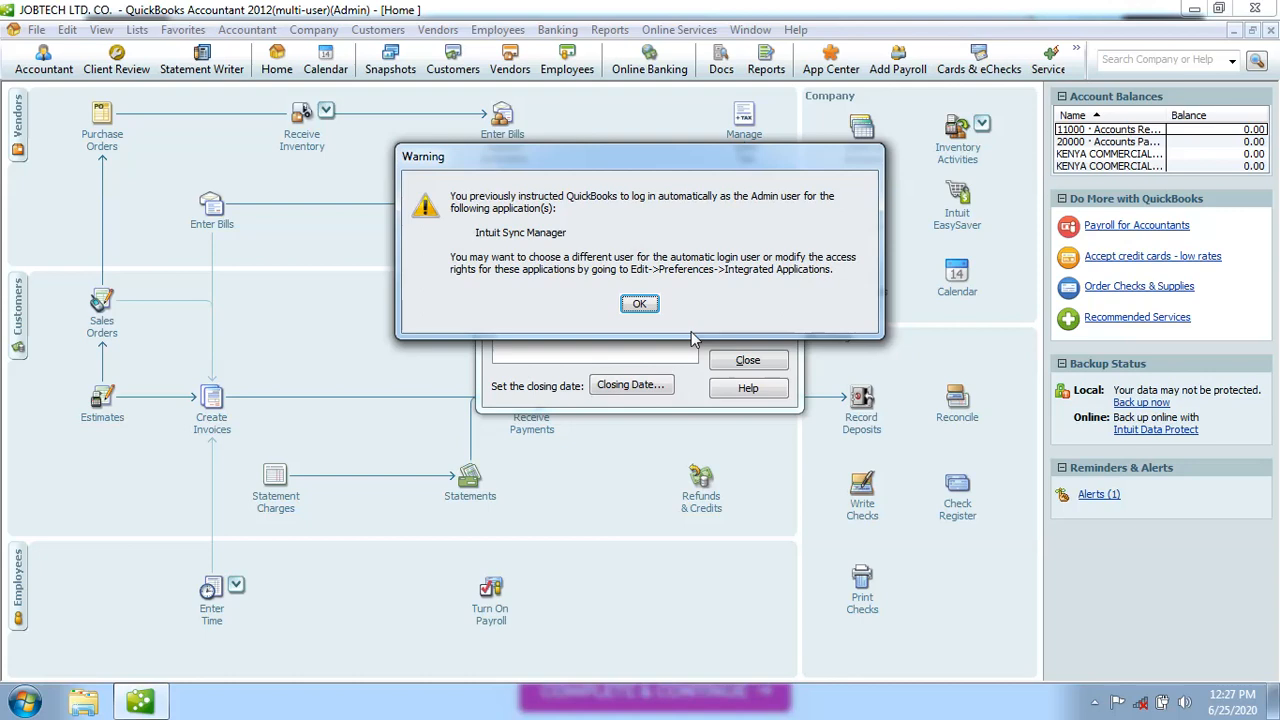
pyautogui.click(648, 306)
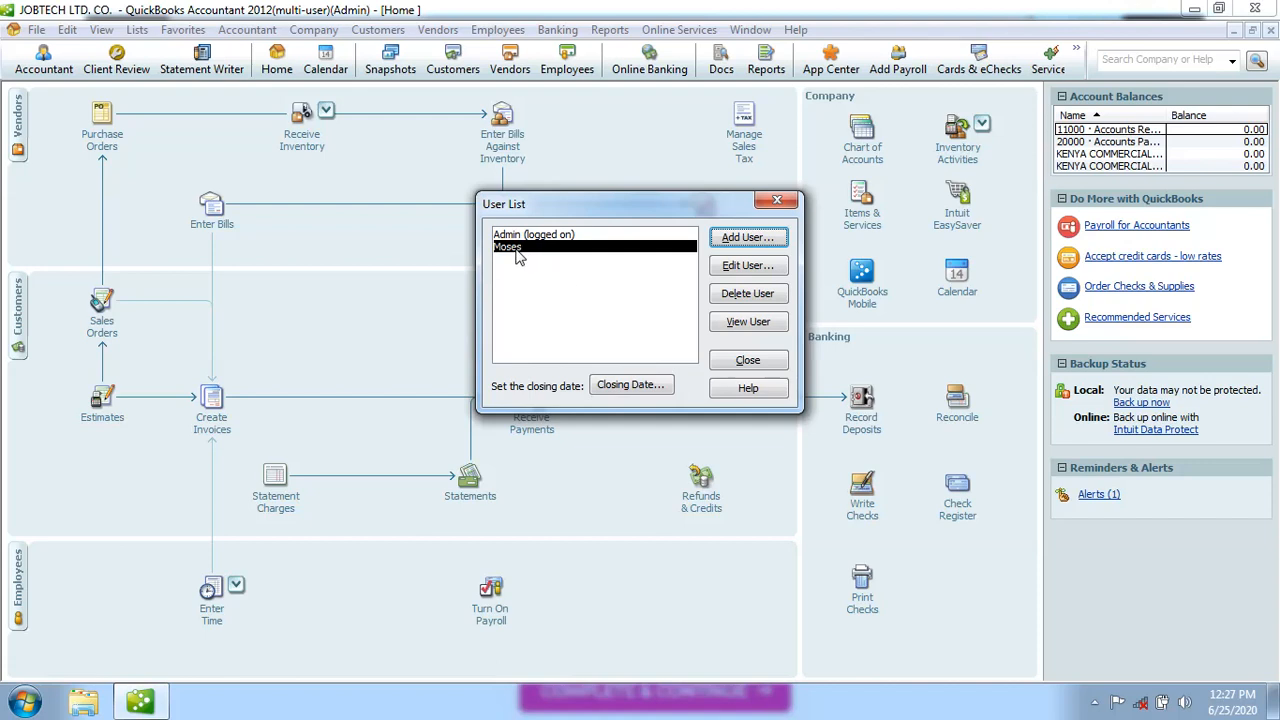
pyautogui.click(533, 280)
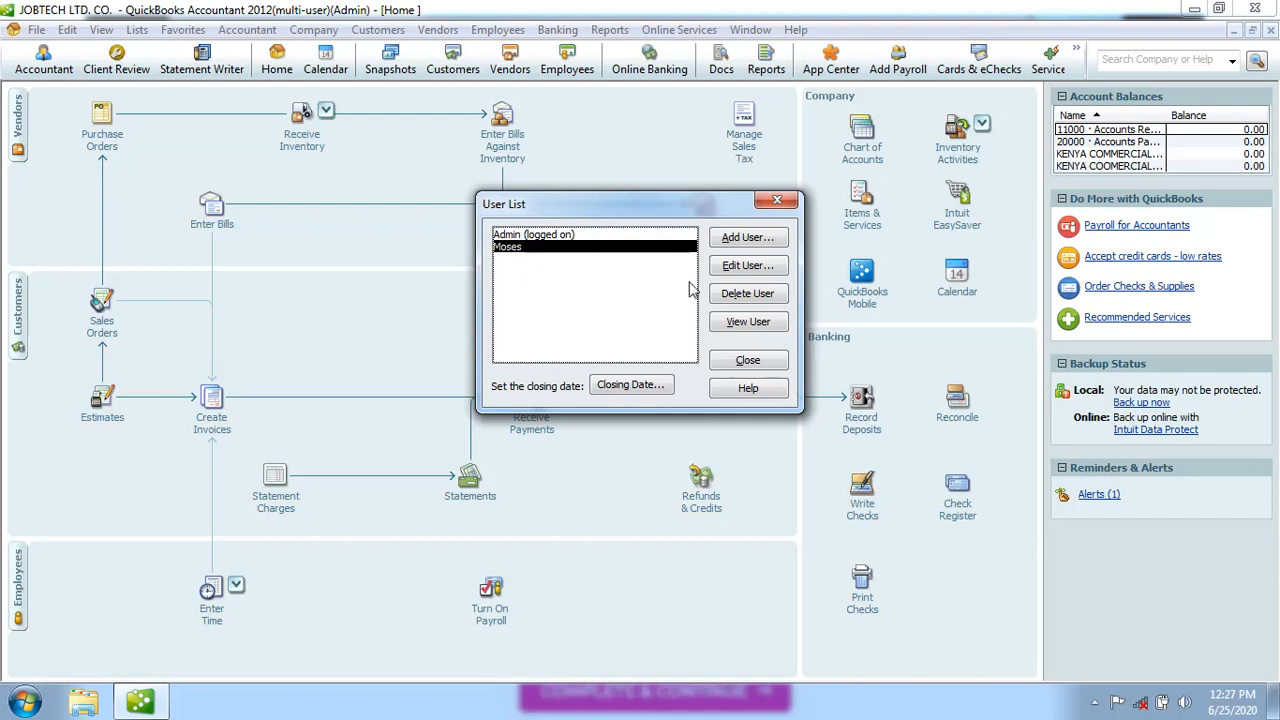
# Add a second user, entering the user name and a password, then moving to confirm it
pyautogui.click(745, 241)
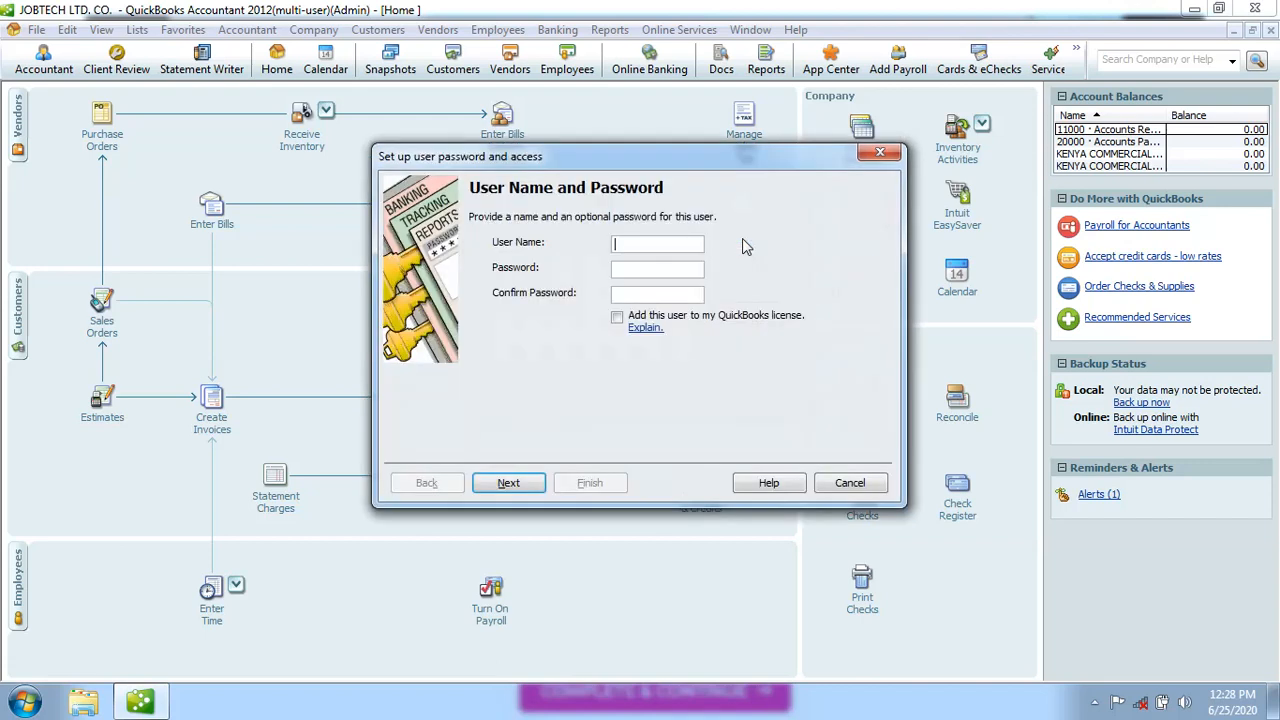
pyautogui.write('John')
pyautogui.click(635, 269)
pyautogui.click(630, 295)
# Choose External Accountant as the second user's access level
pyautogui.click(530, 485)
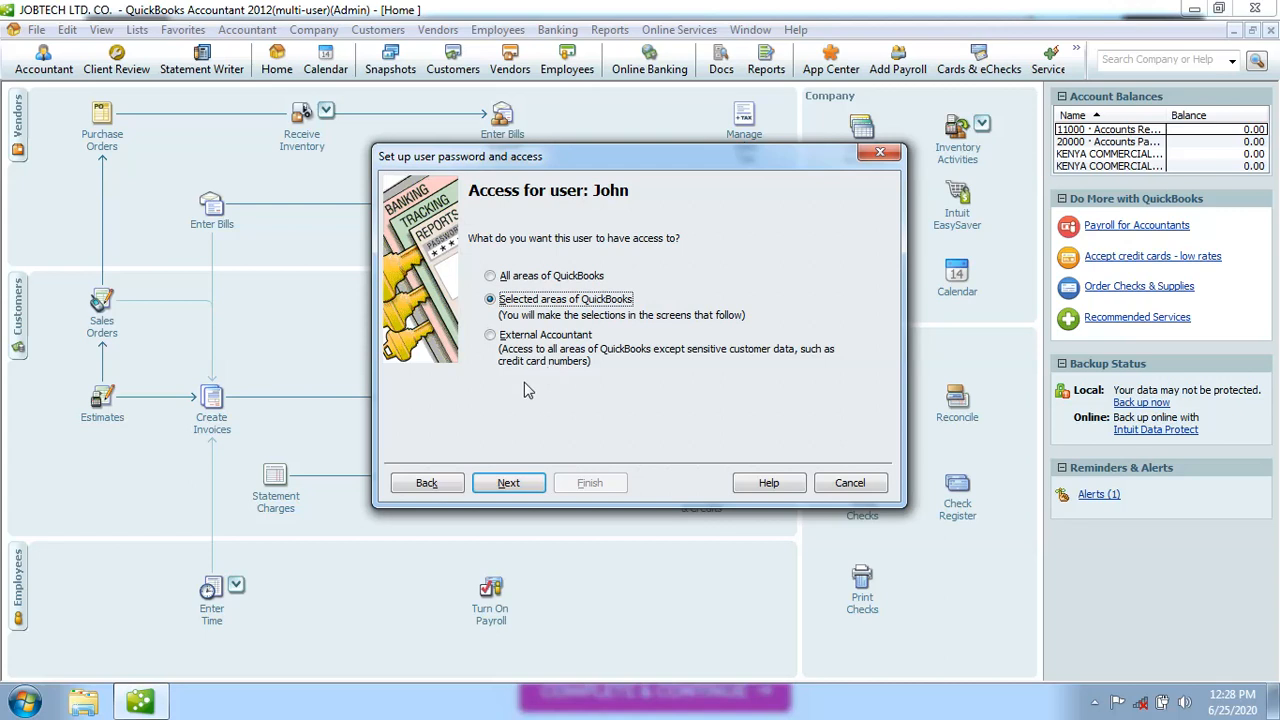
pyautogui.click(490, 336)
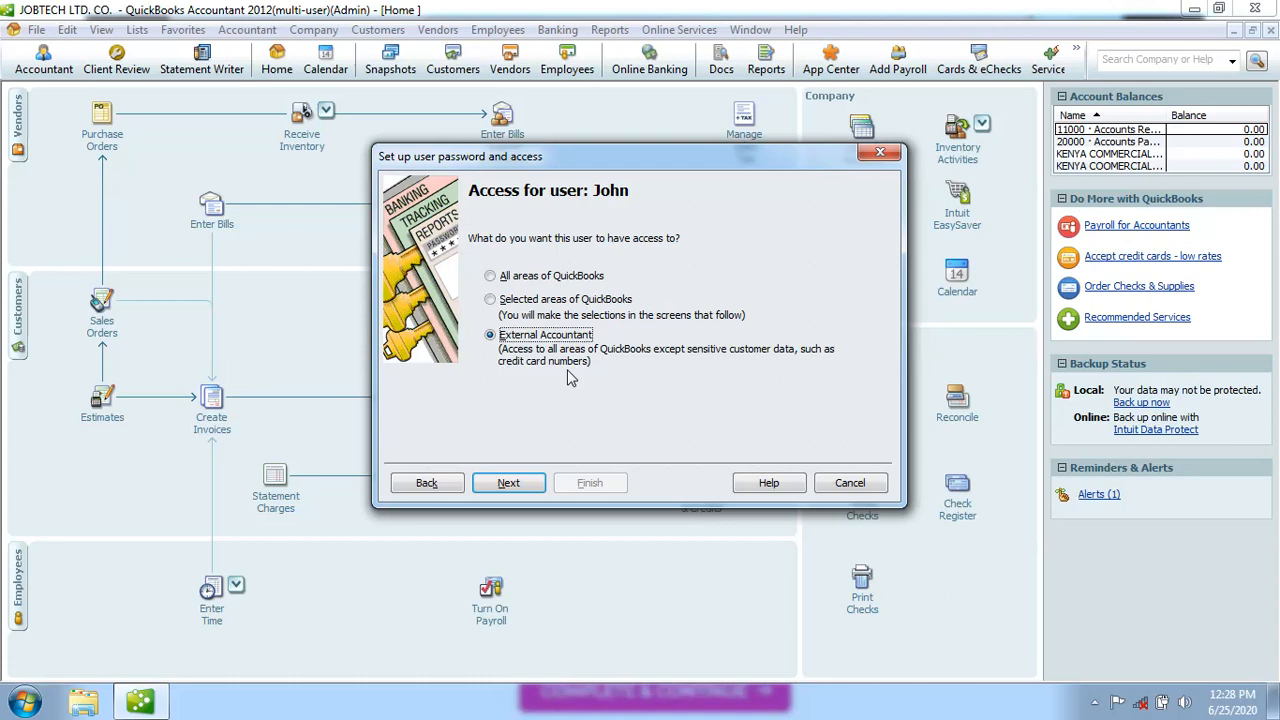
# Accept the External Accountant warning and finish, adding the second user to the User List
pyautogui.click(510, 485)
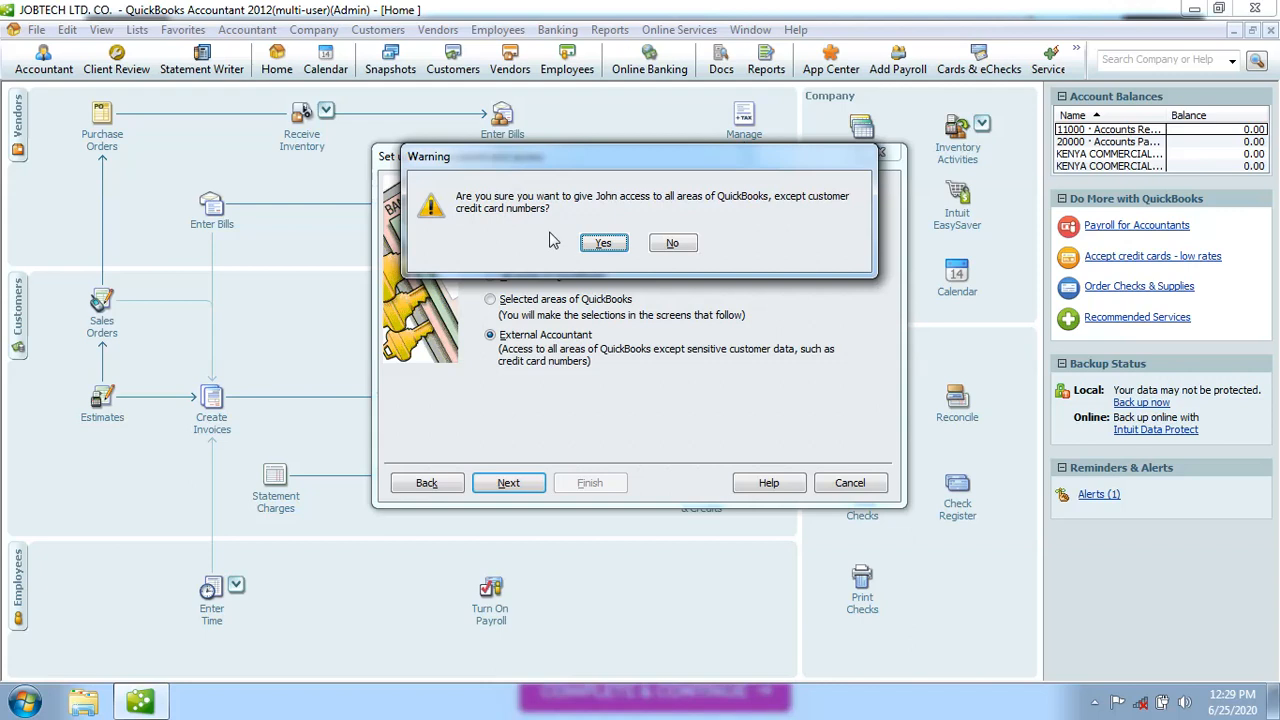
pyautogui.click(604, 244)
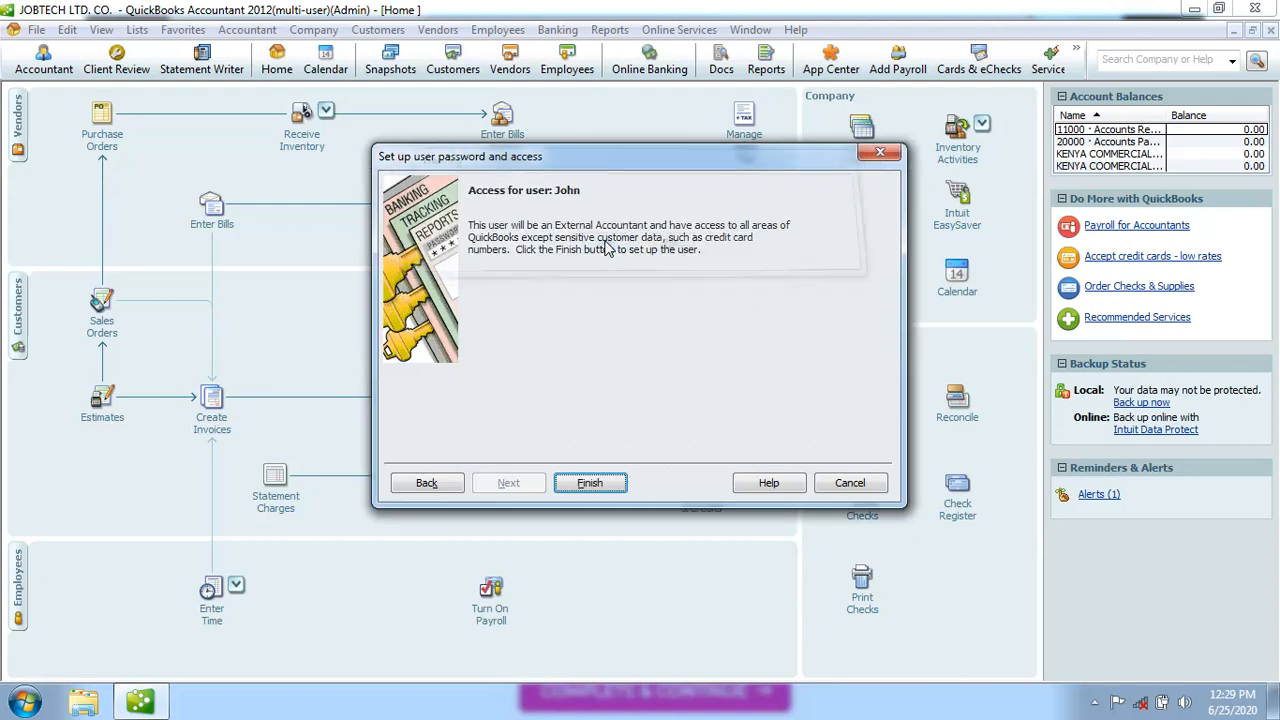
pyautogui.click(596, 485)
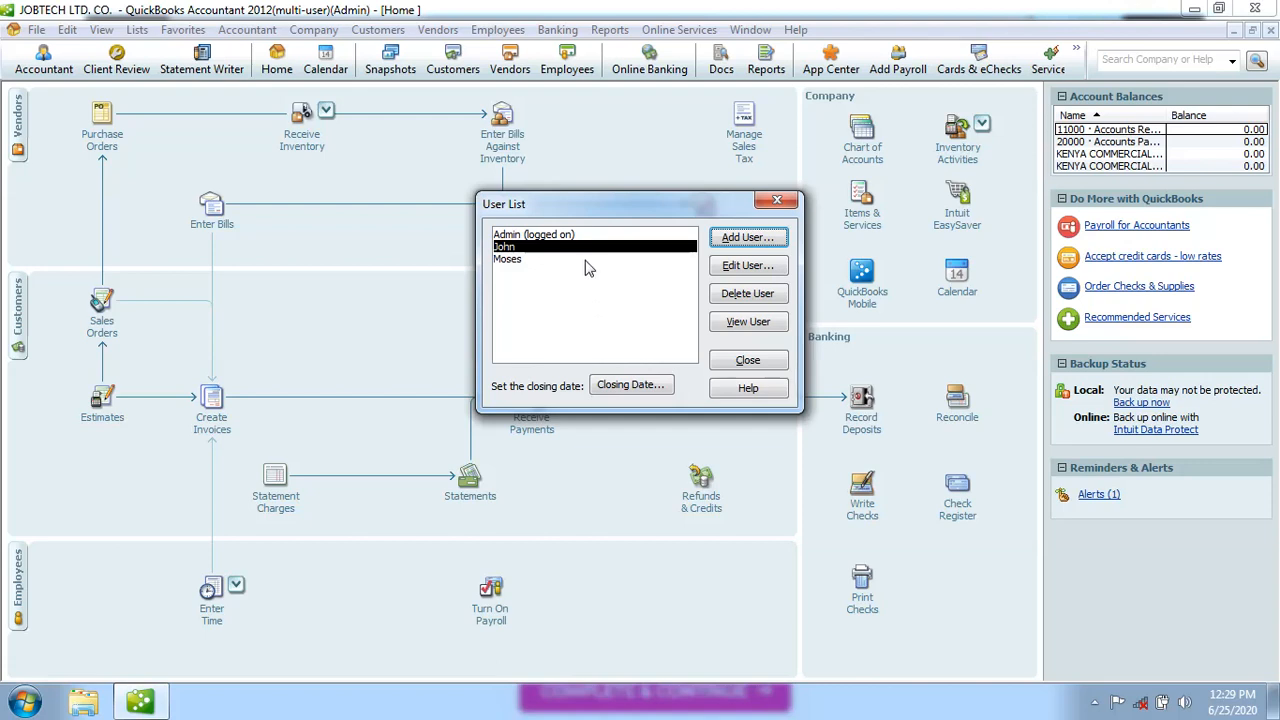
# Edit the second user's account, replacing and confirming the password with a new four-character one
pyautogui.click(726, 272)
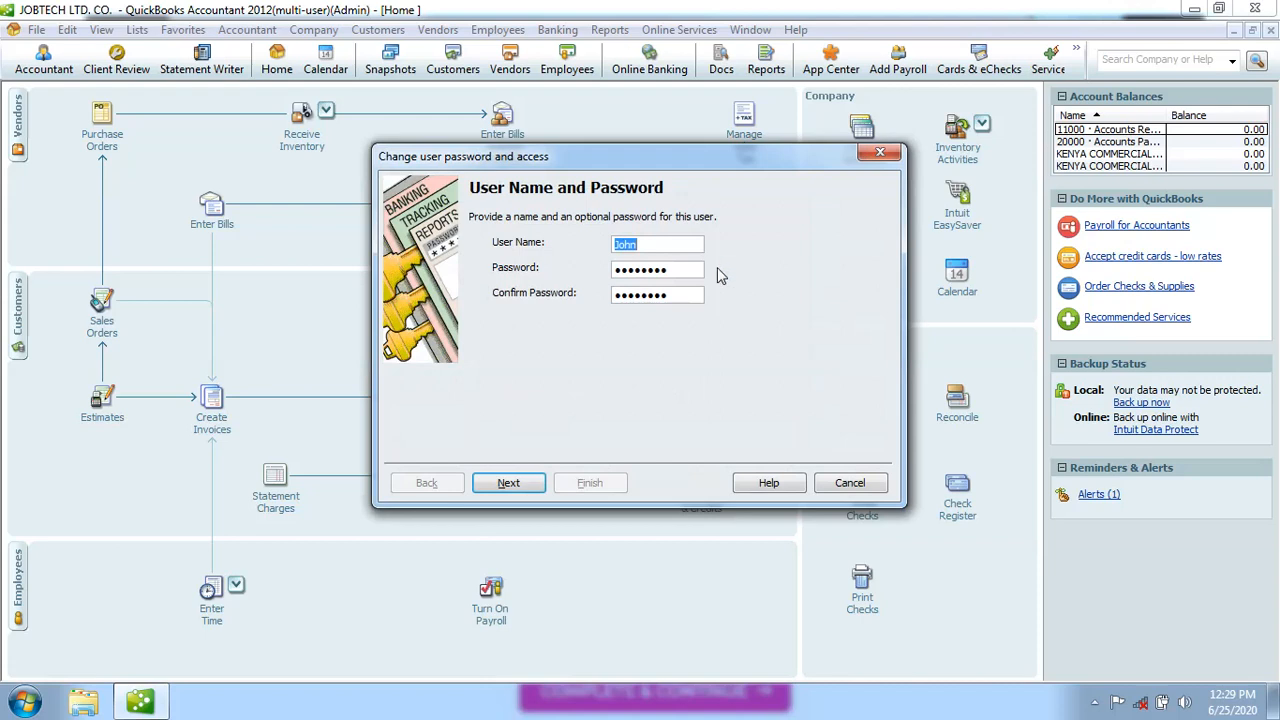
pyautogui.click(677, 268)
pyautogui.press('BackSpace')
pyautogui.press('BackSpace')
pyautogui.press('BackSpace')
pyautogui.press('BackSpace')
pyautogui.press('BackSpace')
pyautogui.press('BackSpace')
pyautogui.press('BackSpace')
pyautogui.press('BackSpace')
pyautogui.write('••••')
pyautogui.click(678, 295)
pyautogui.write('••••')
pyautogui.click(517, 485)
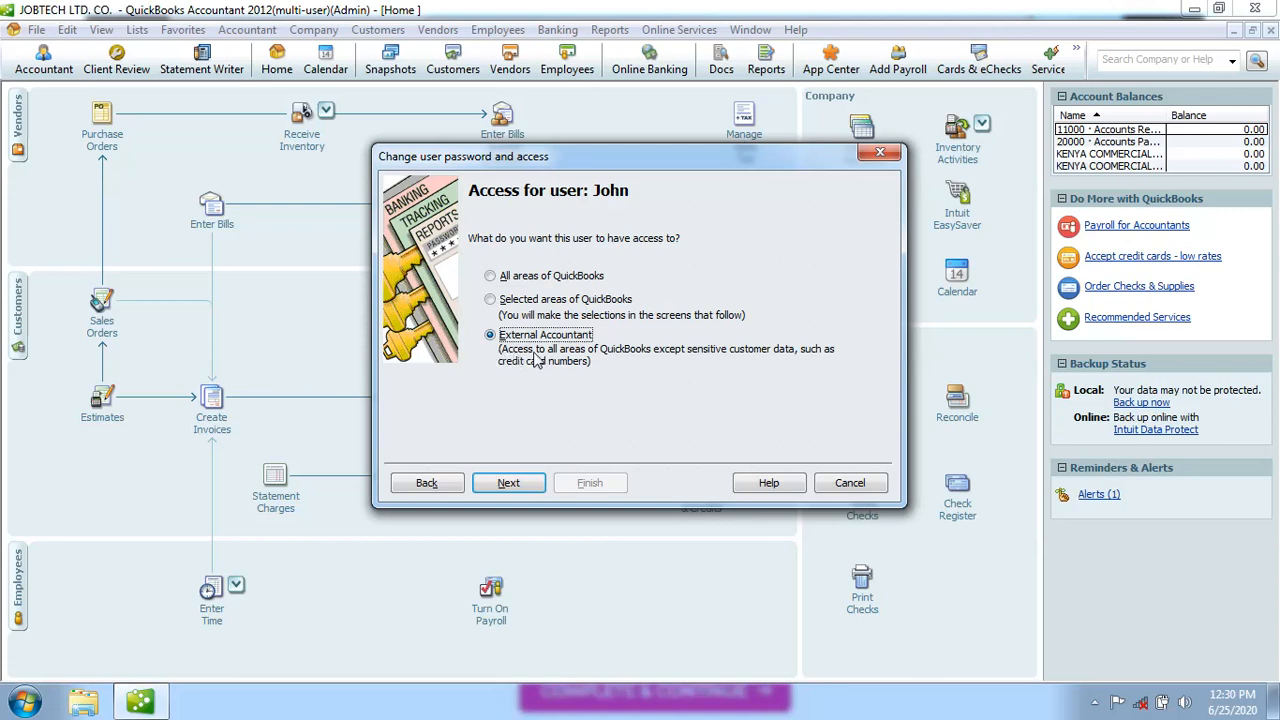
# Restrict the user to Selected areas of QuickBooks and advance to page 1 of 10
pyautogui.click(490, 300)
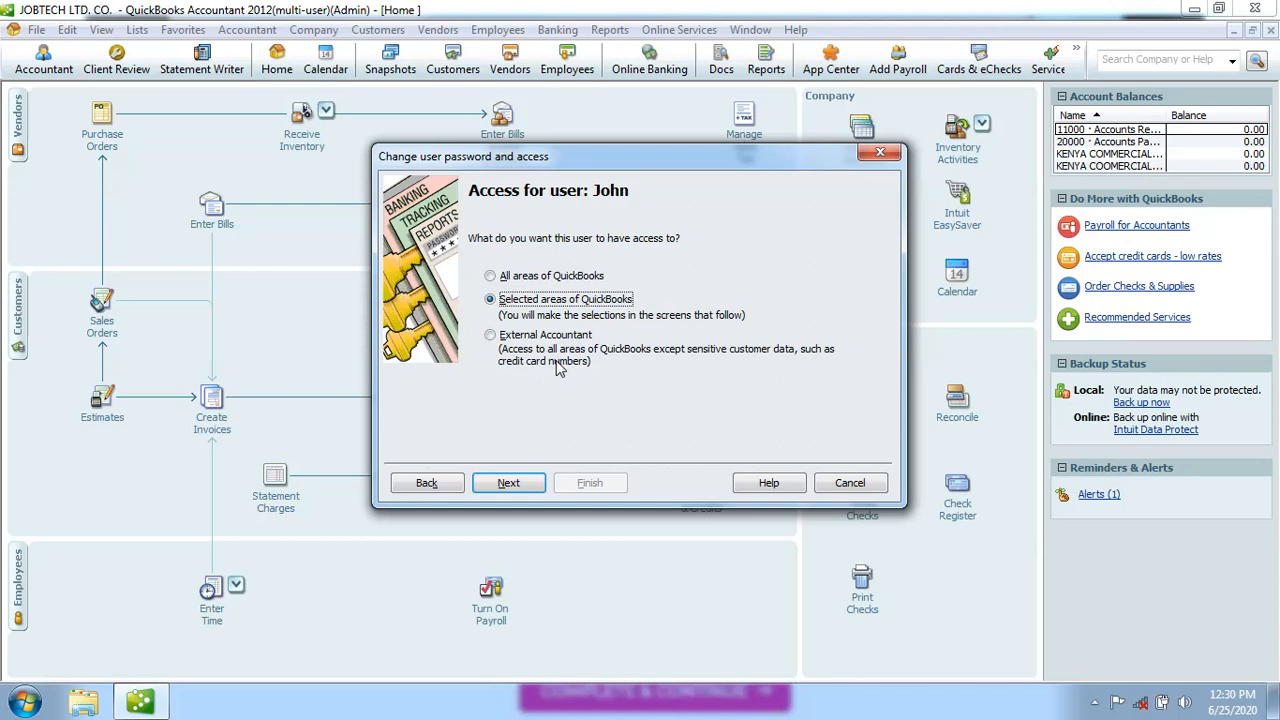
pyautogui.click(490, 277)
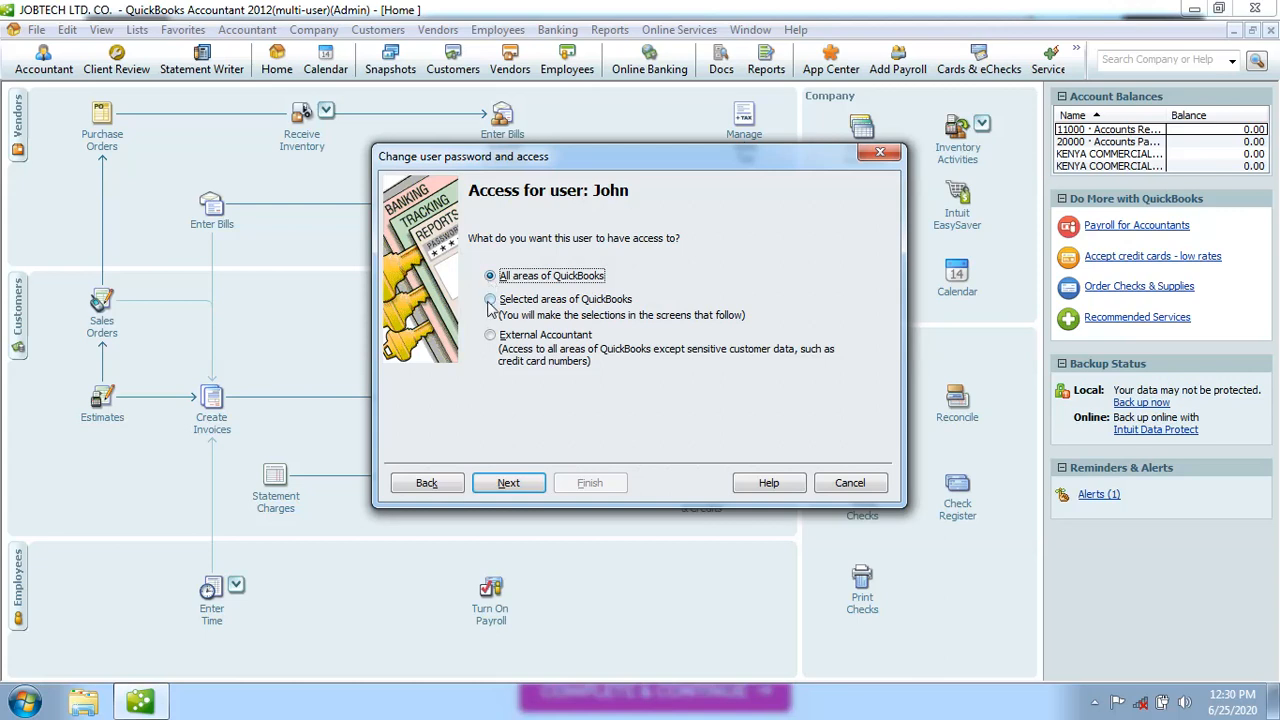
pyautogui.click(490, 301)
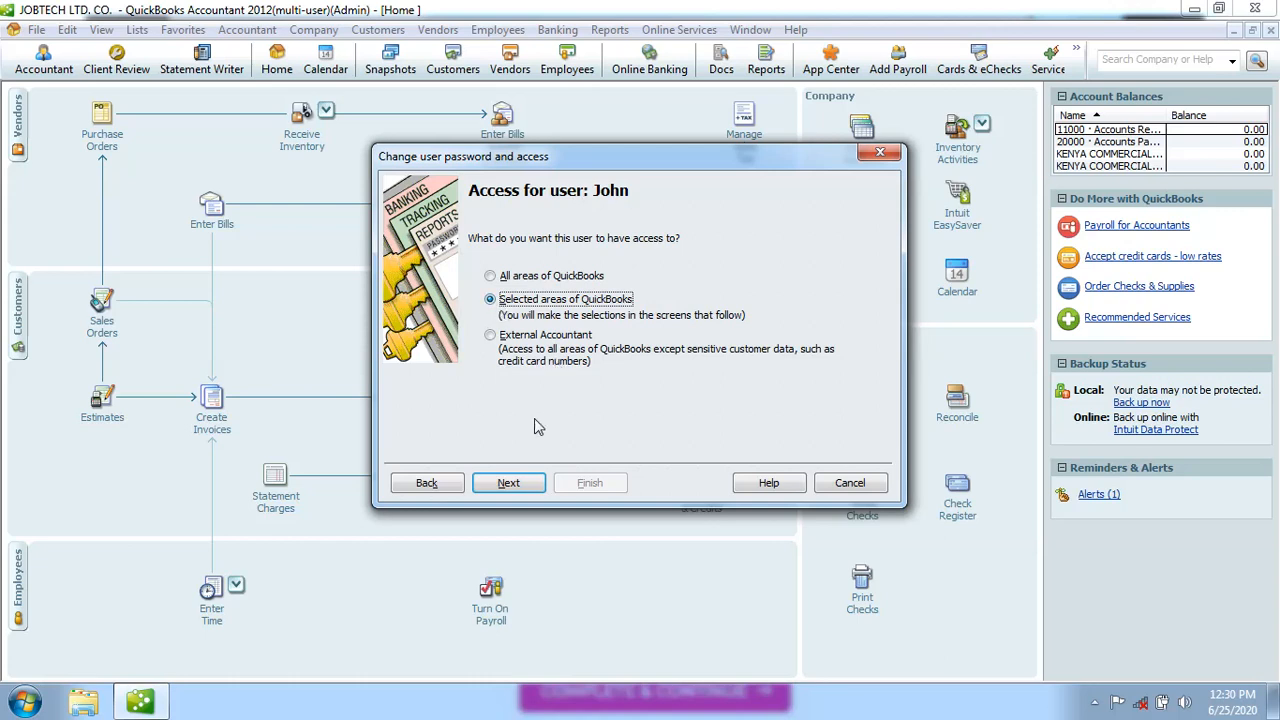
pyautogui.click(520, 483)
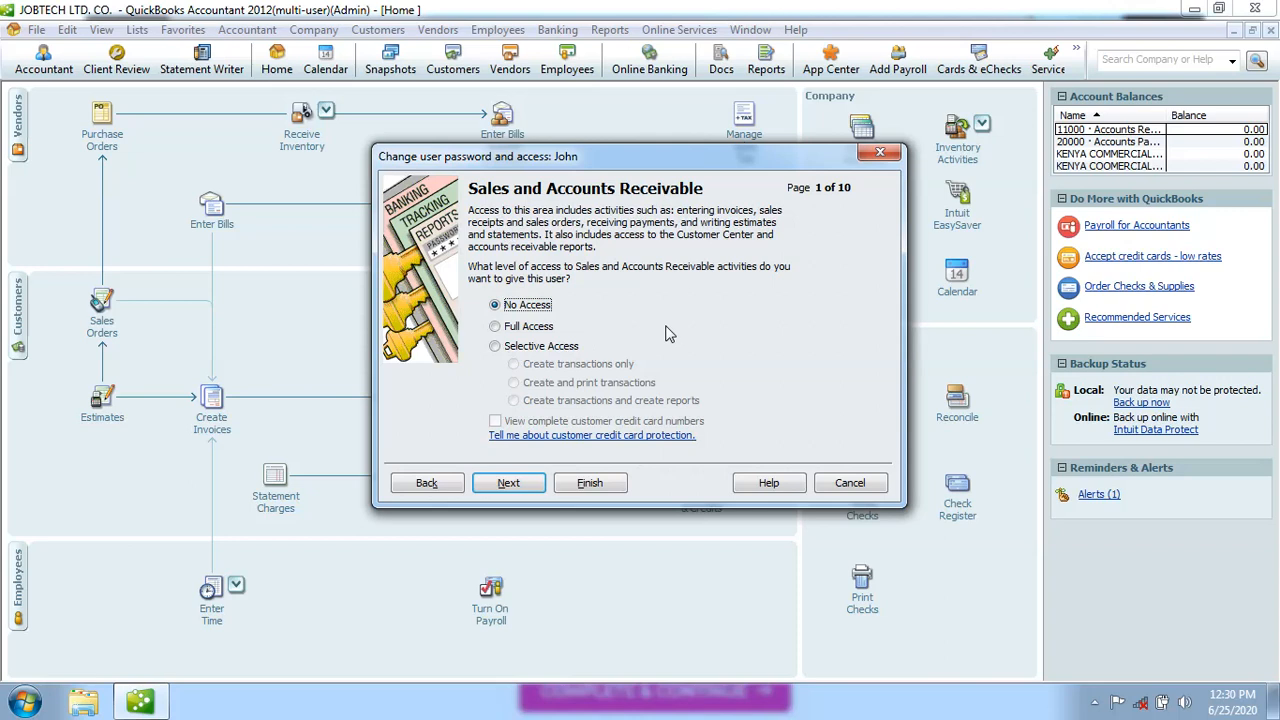
# Grant Full Access to Sales, Purchases and Inventory, leaving Checking and Credit Cards at No Access
pyautogui.click(495, 327)
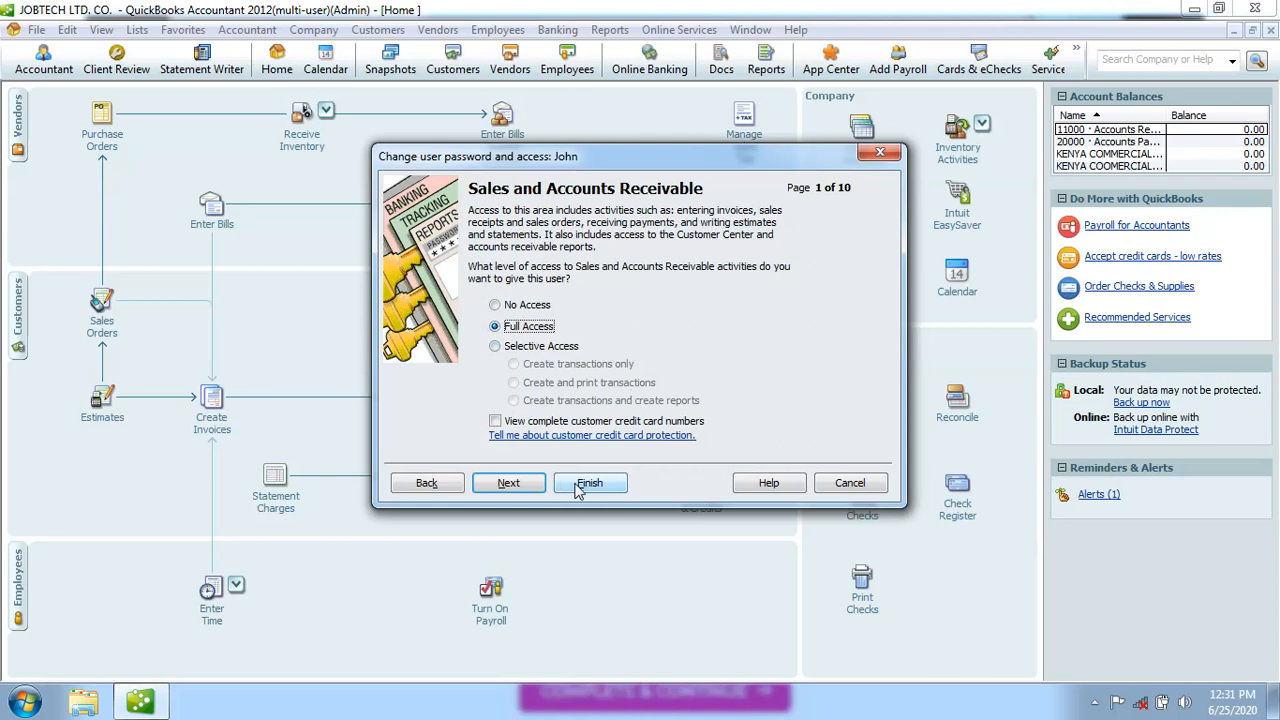
pyautogui.click(528, 489)
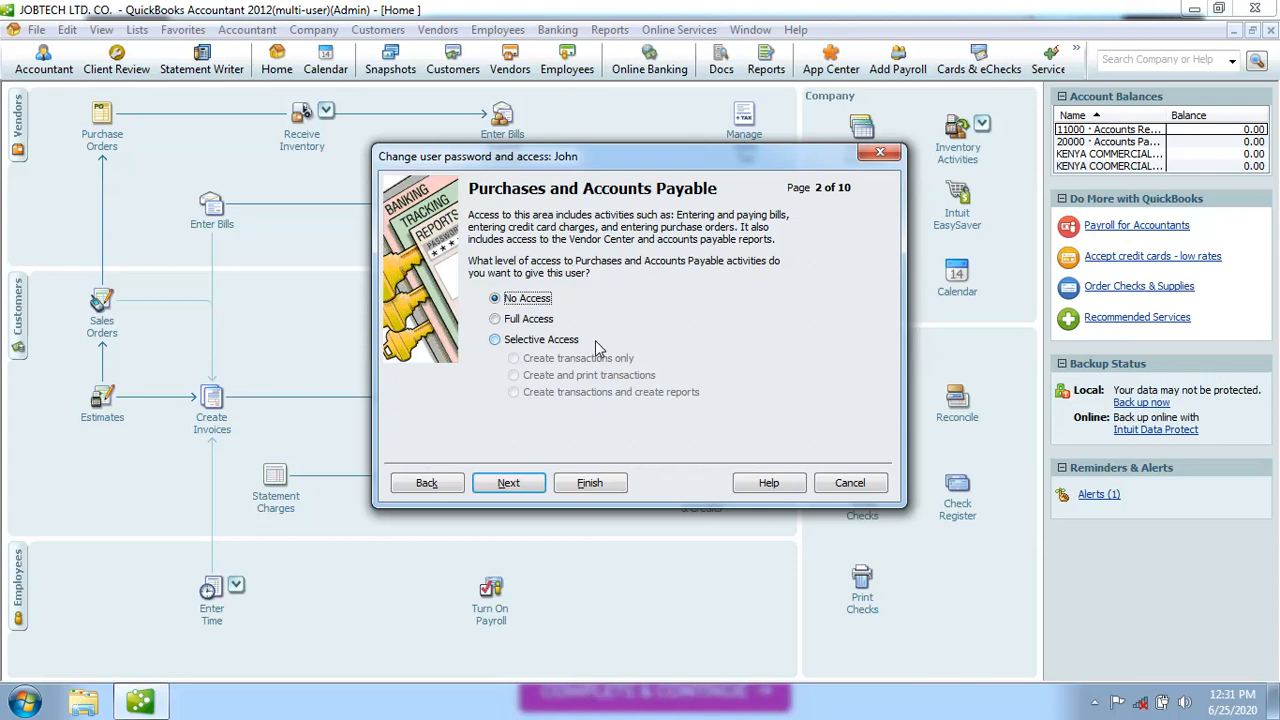
pyautogui.click(495, 320)
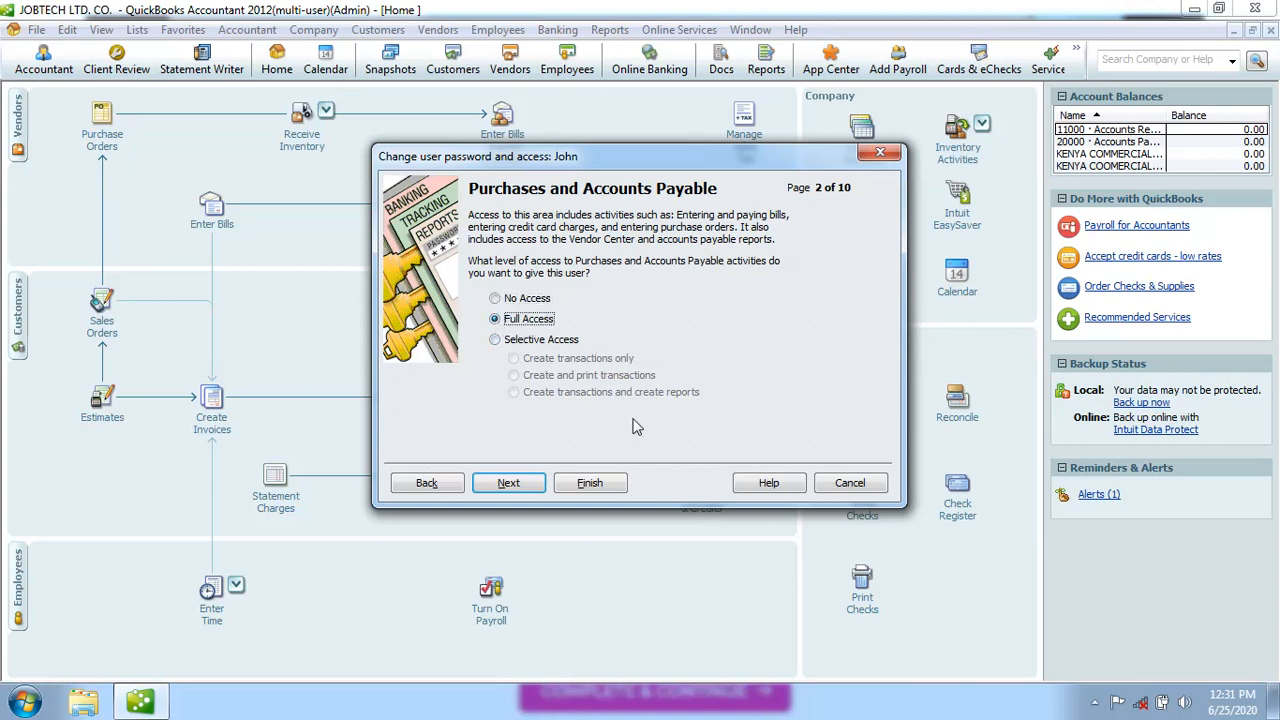
pyautogui.click(510, 483)
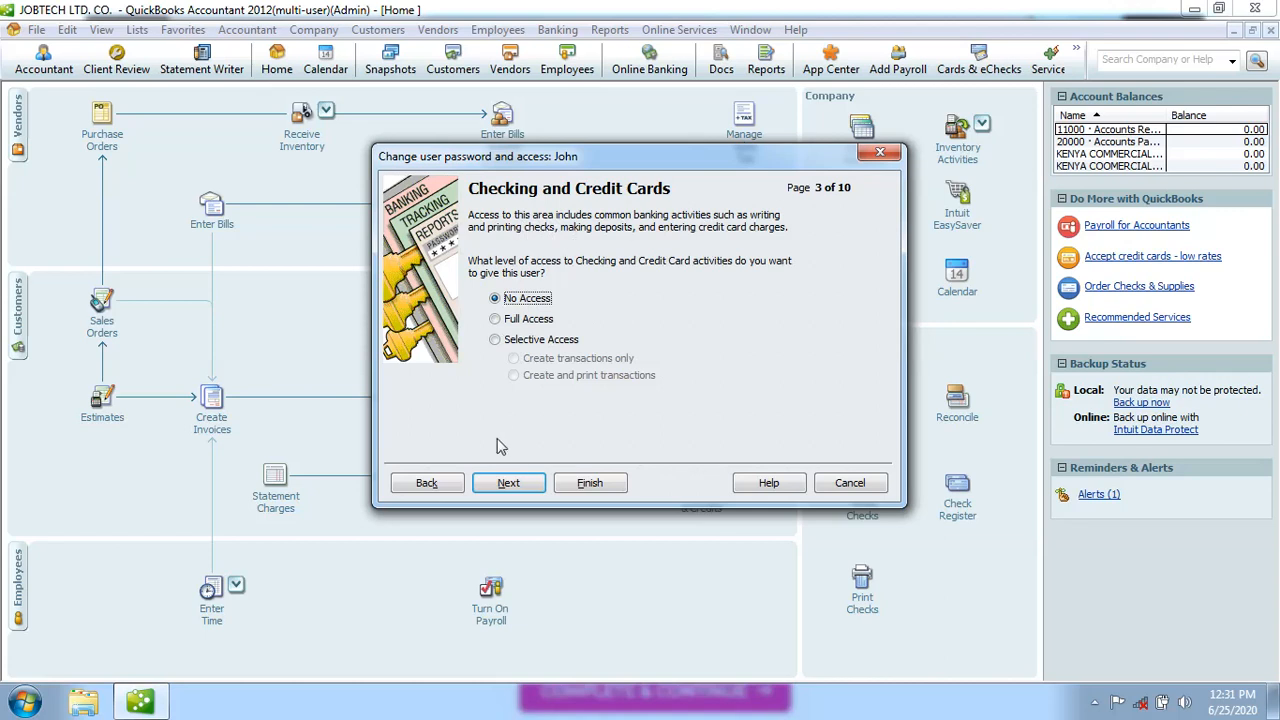
pyautogui.click(510, 482)
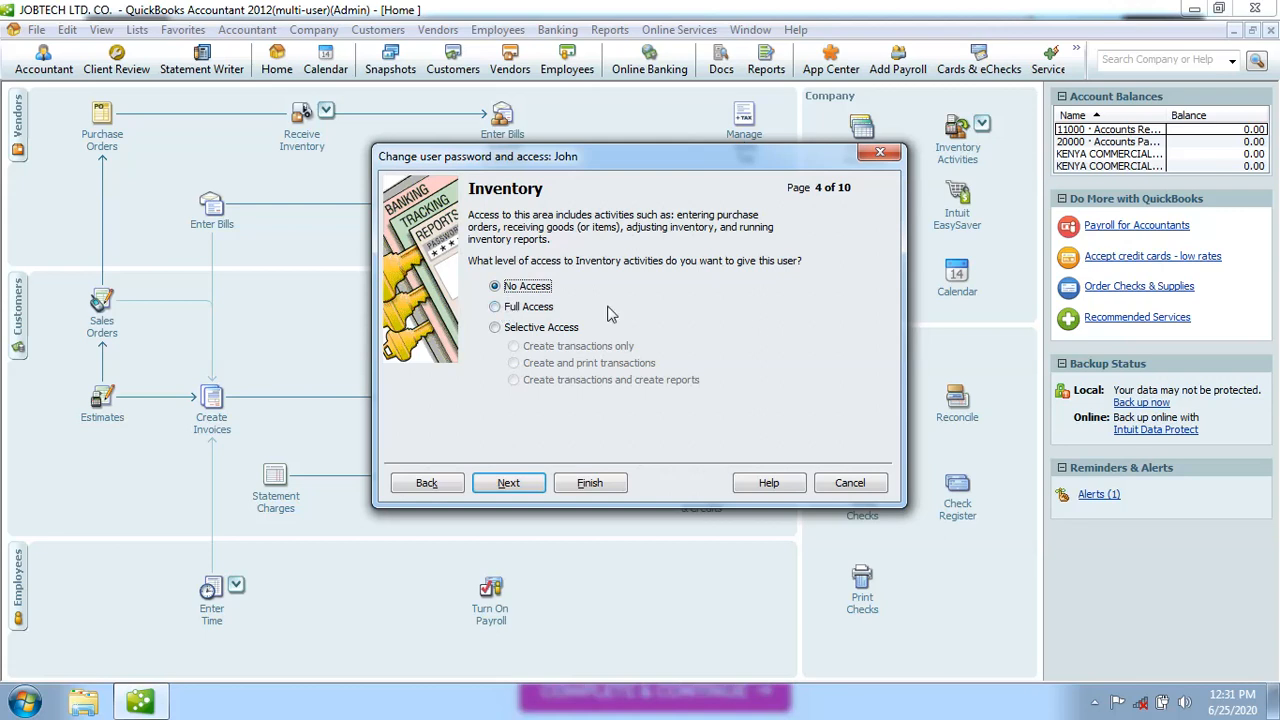
pyautogui.click(495, 307)
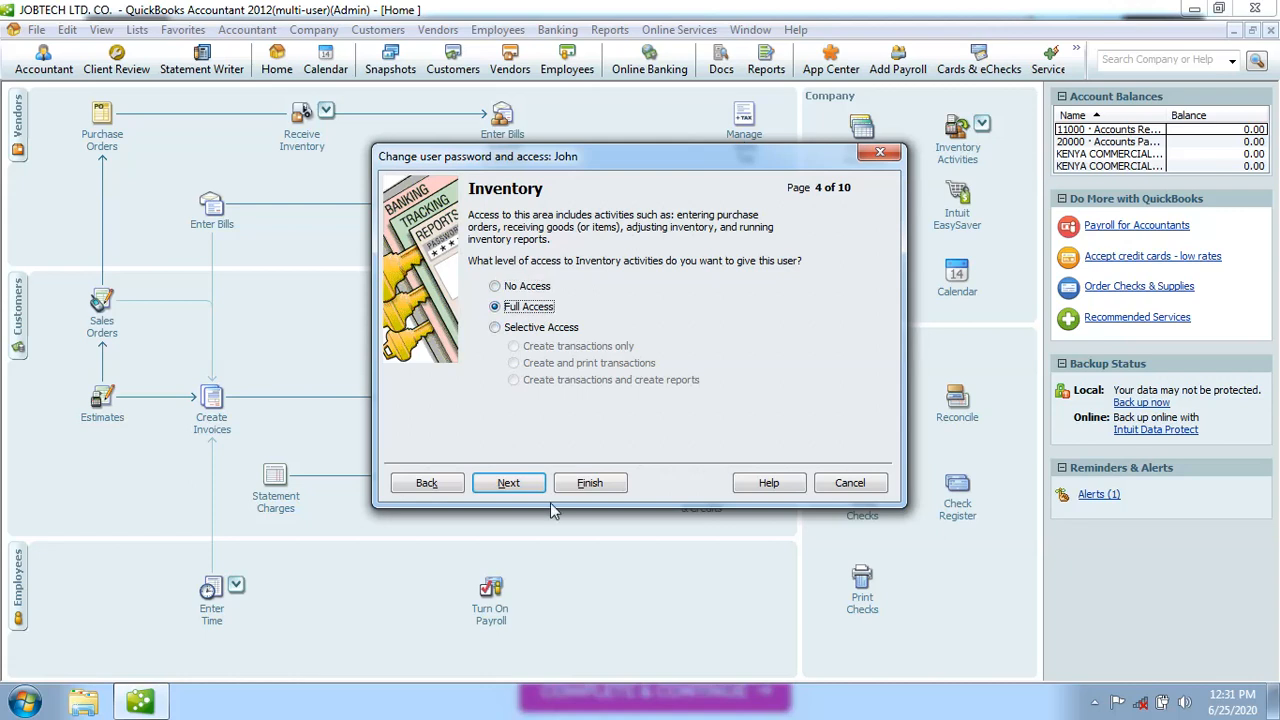
# Grant Full Time Tracking access, leaving Payroll and both sensitive areas at No Access, reaching page 9
pyautogui.click(509, 484)
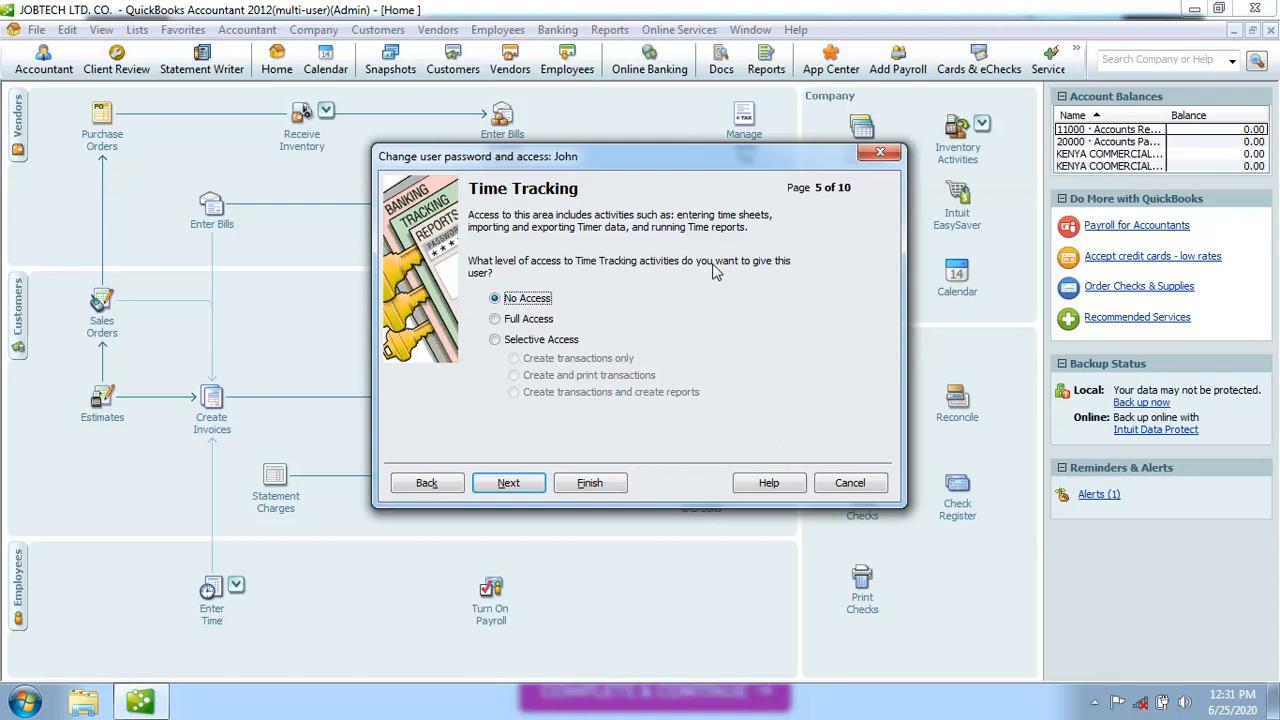
pyautogui.click(495, 320)
pyautogui.click(518, 486)
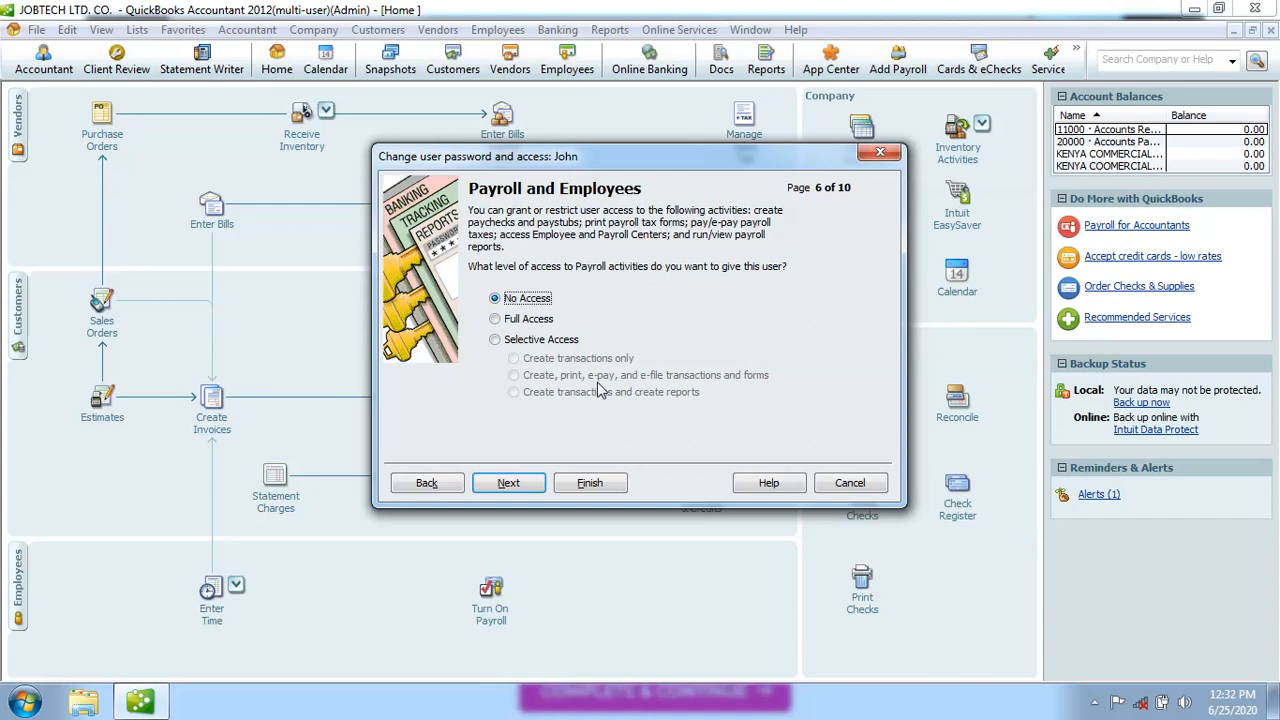
pyautogui.click(518, 486)
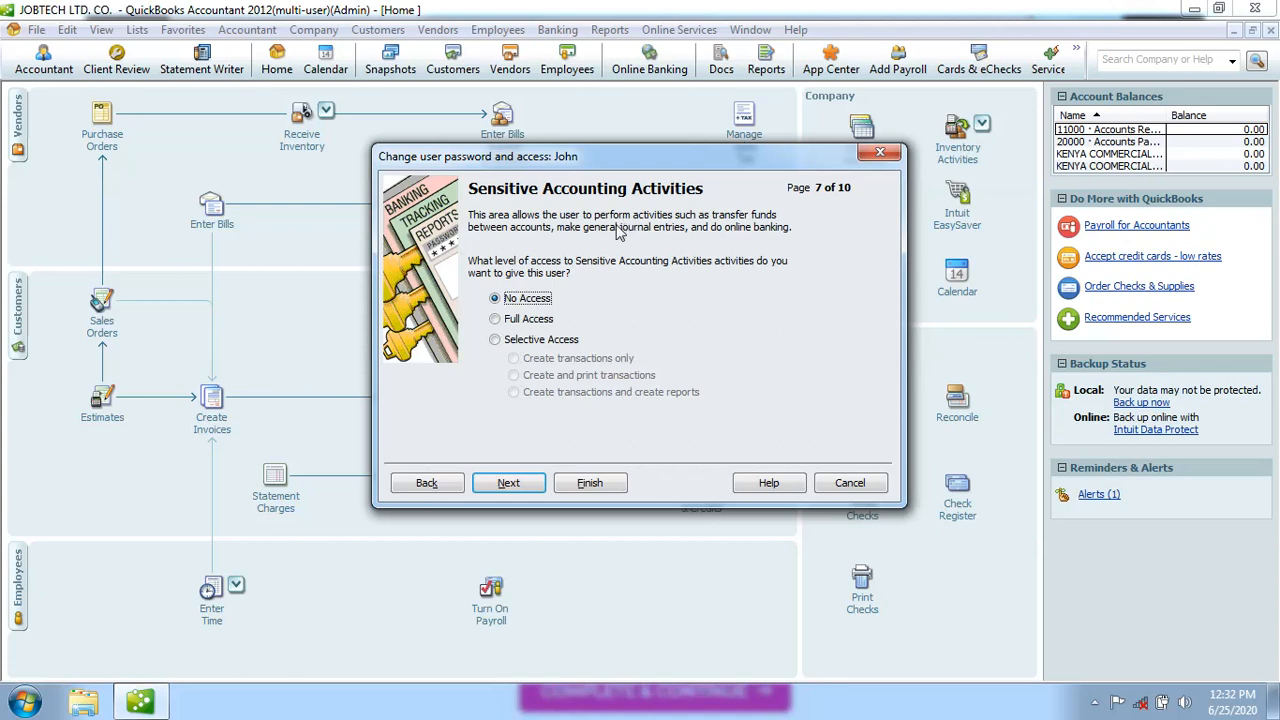
pyautogui.click(512, 484)
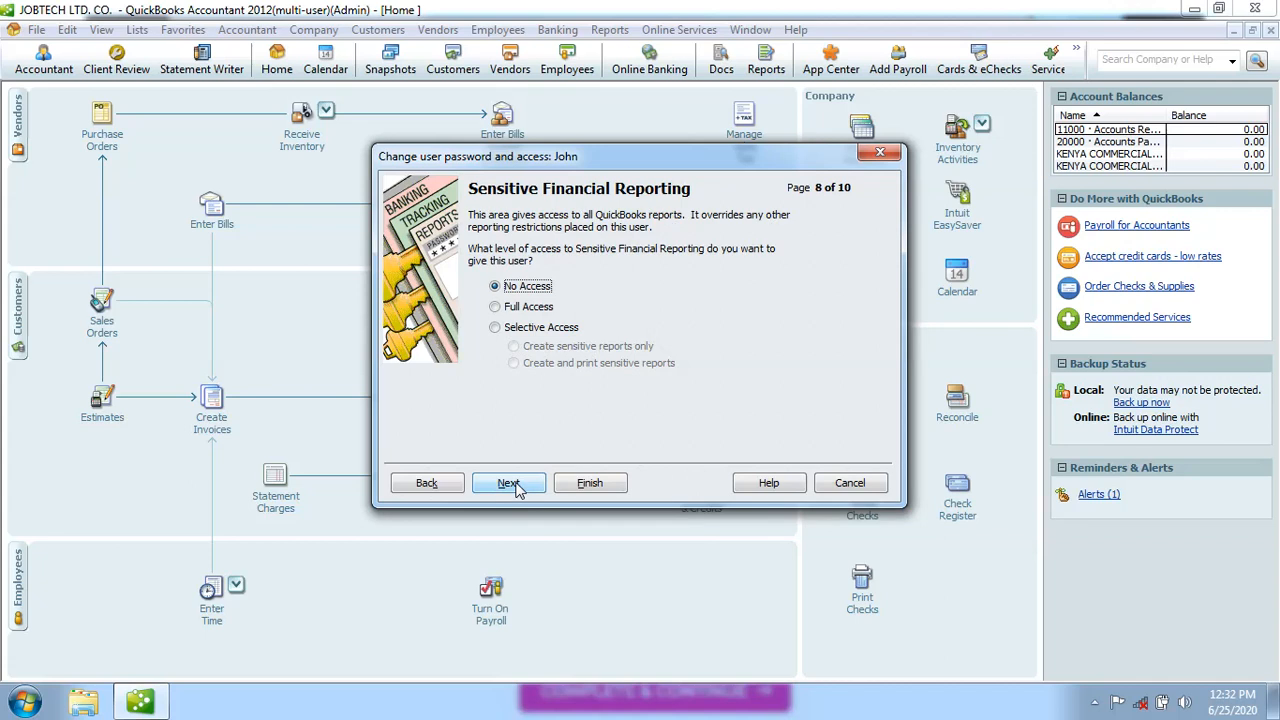
pyautogui.click(512, 484)
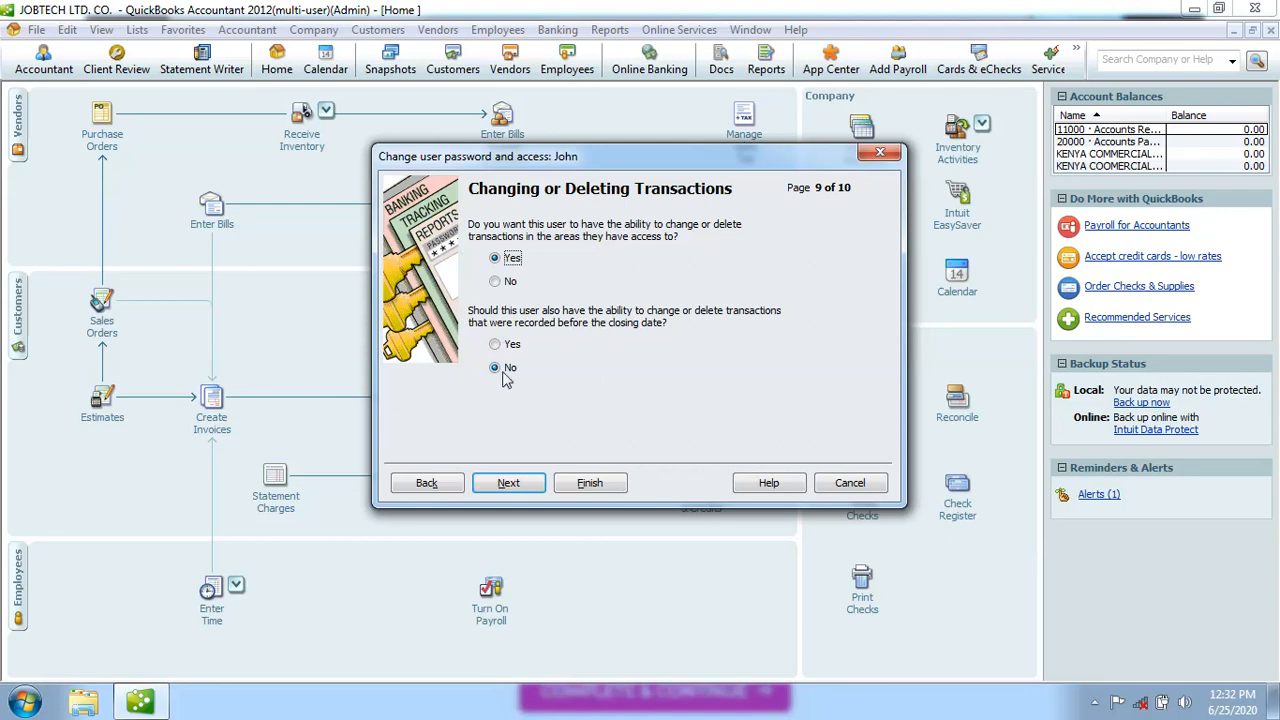
# Keep Yes/No for changing closed-period transactions and finish saving John's access rights
pyautogui.click(512, 488)
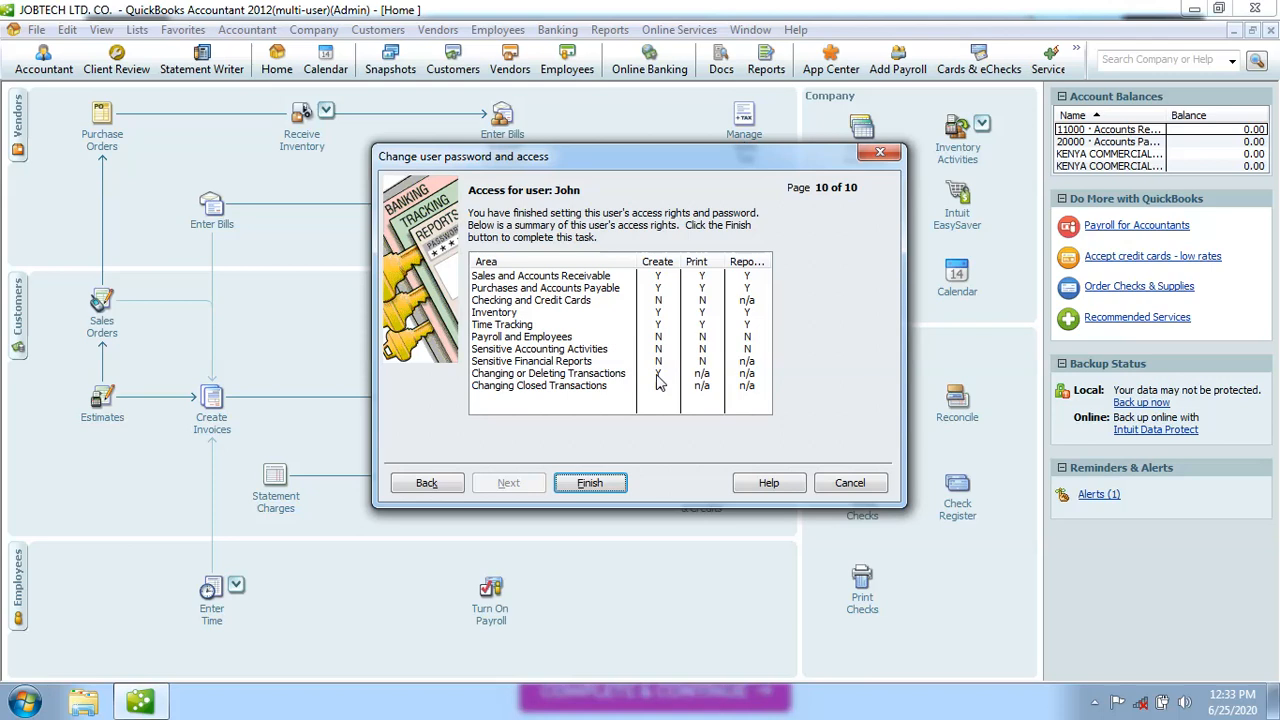
pyautogui.click(605, 485)
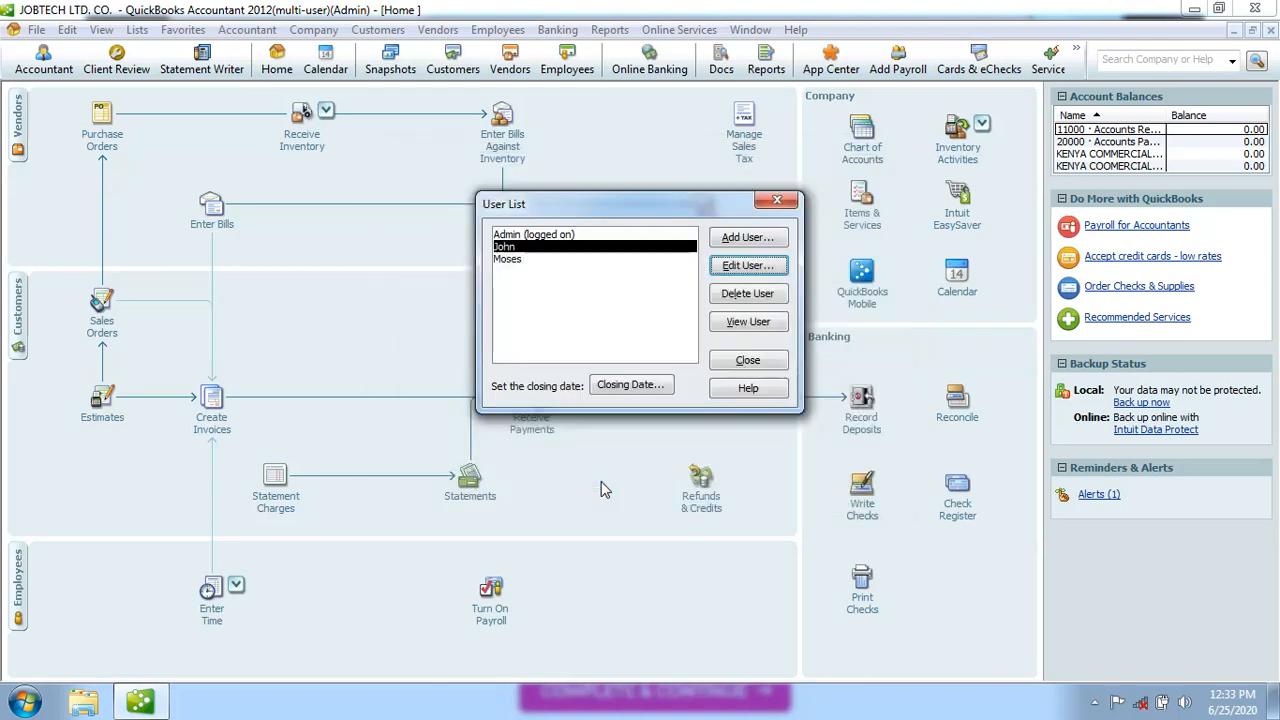
pyautogui.click(520, 262)
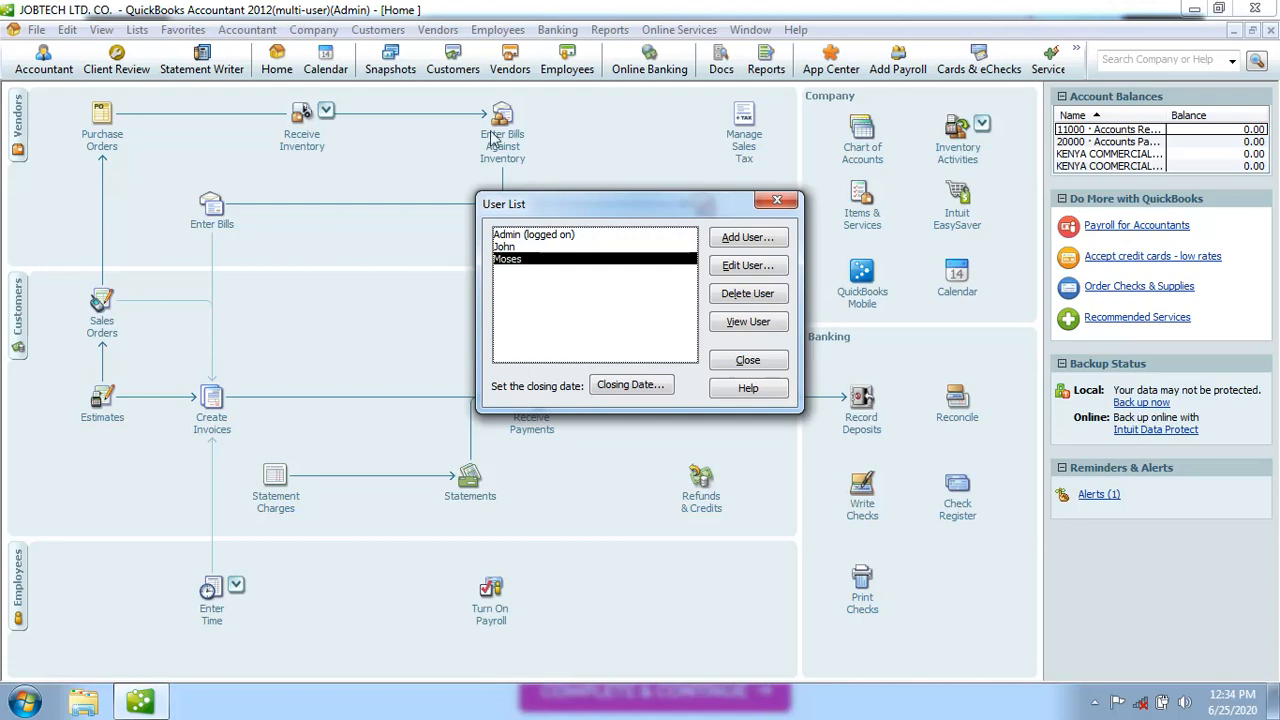
pyautogui.click(518, 236)
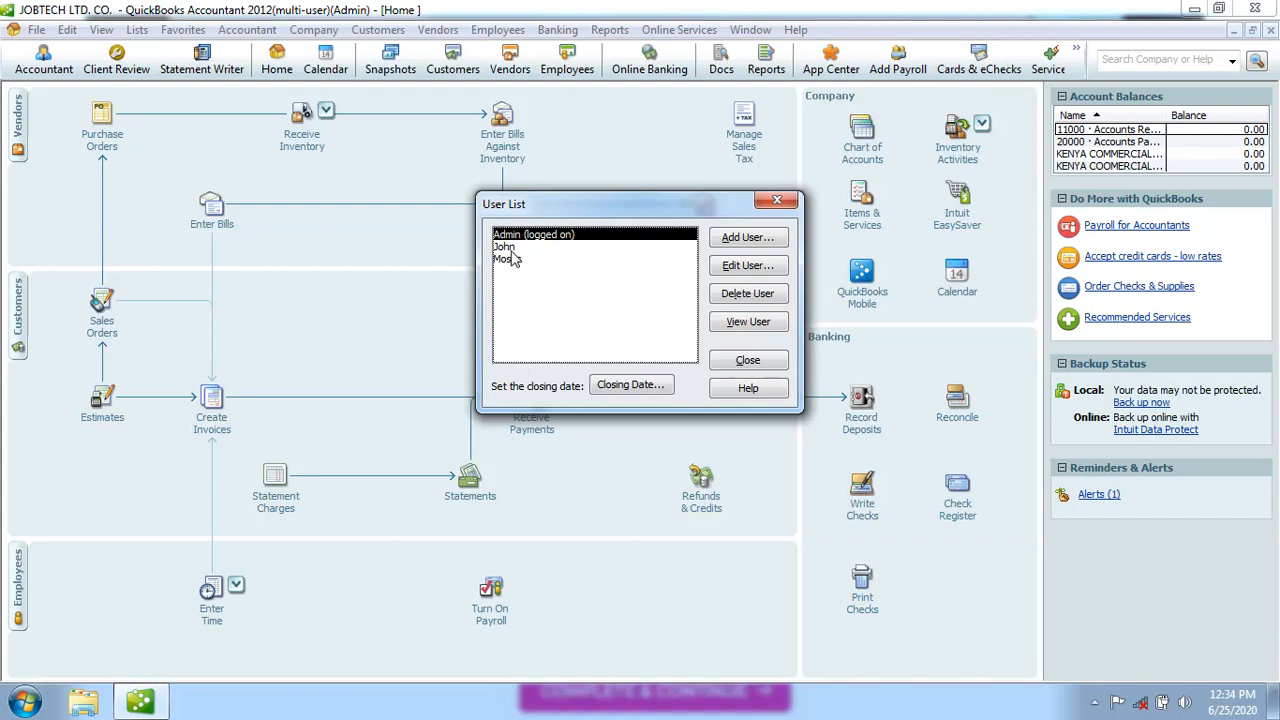
pyautogui.click(515, 247)
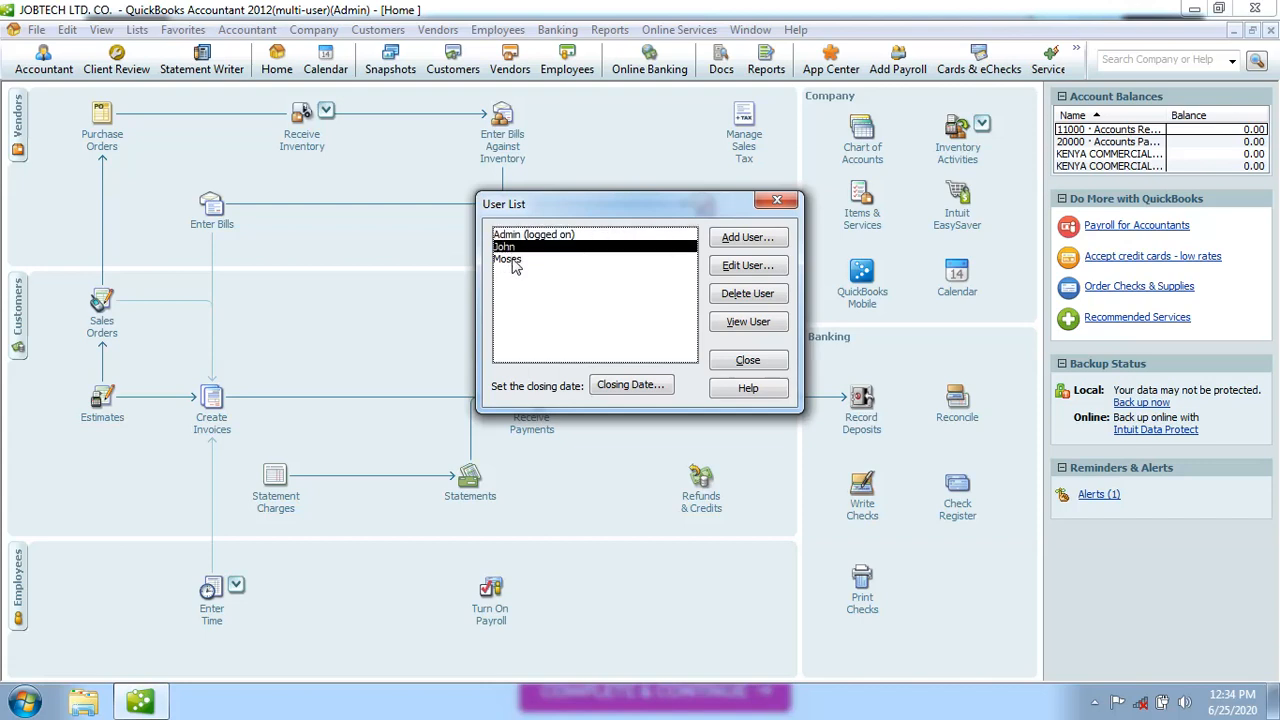
pyautogui.click(512, 261)
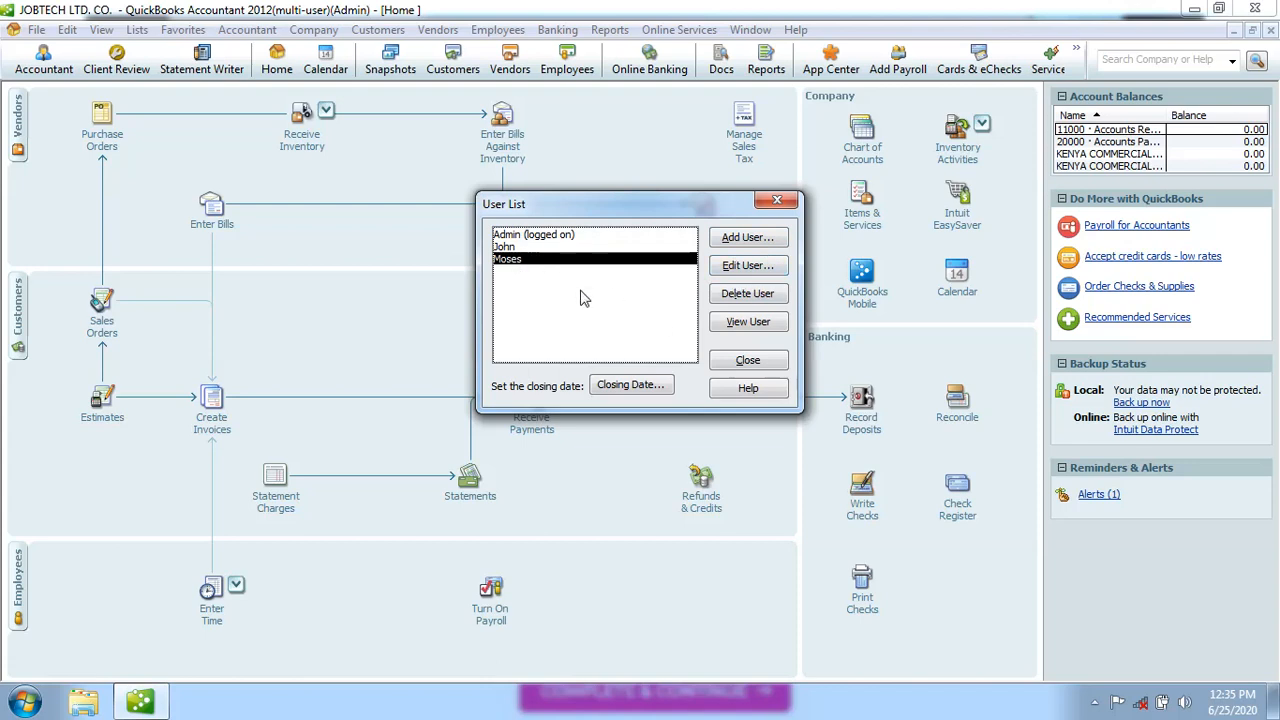
pyautogui.click(743, 324)
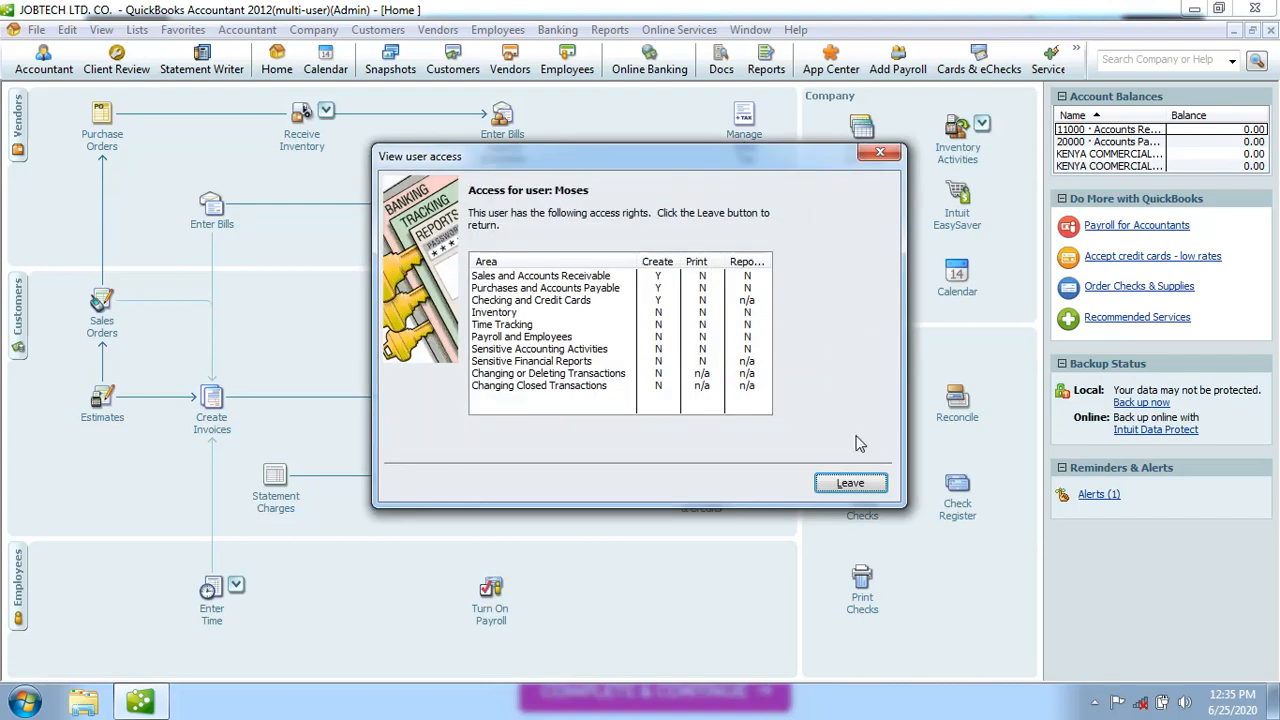
pyautogui.click(850, 484)
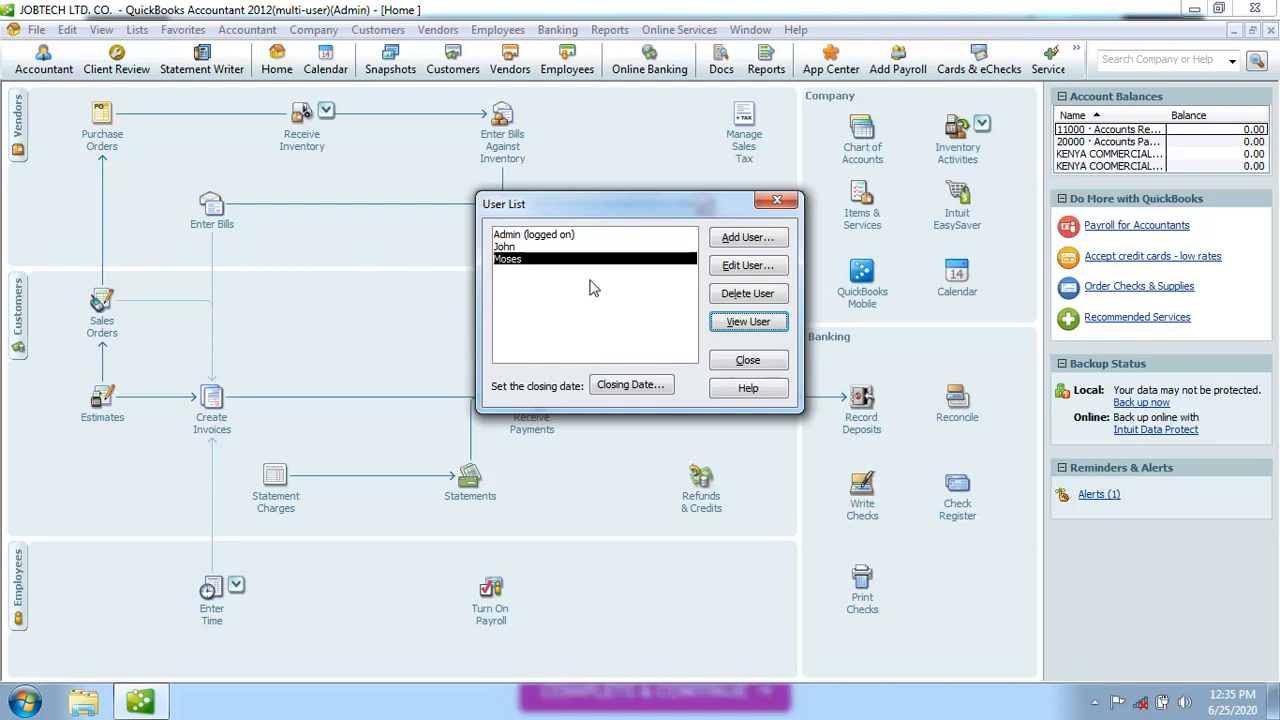
# Close the User List, returning to the Home page, and bring up the File menu
pyautogui.click(745, 366)
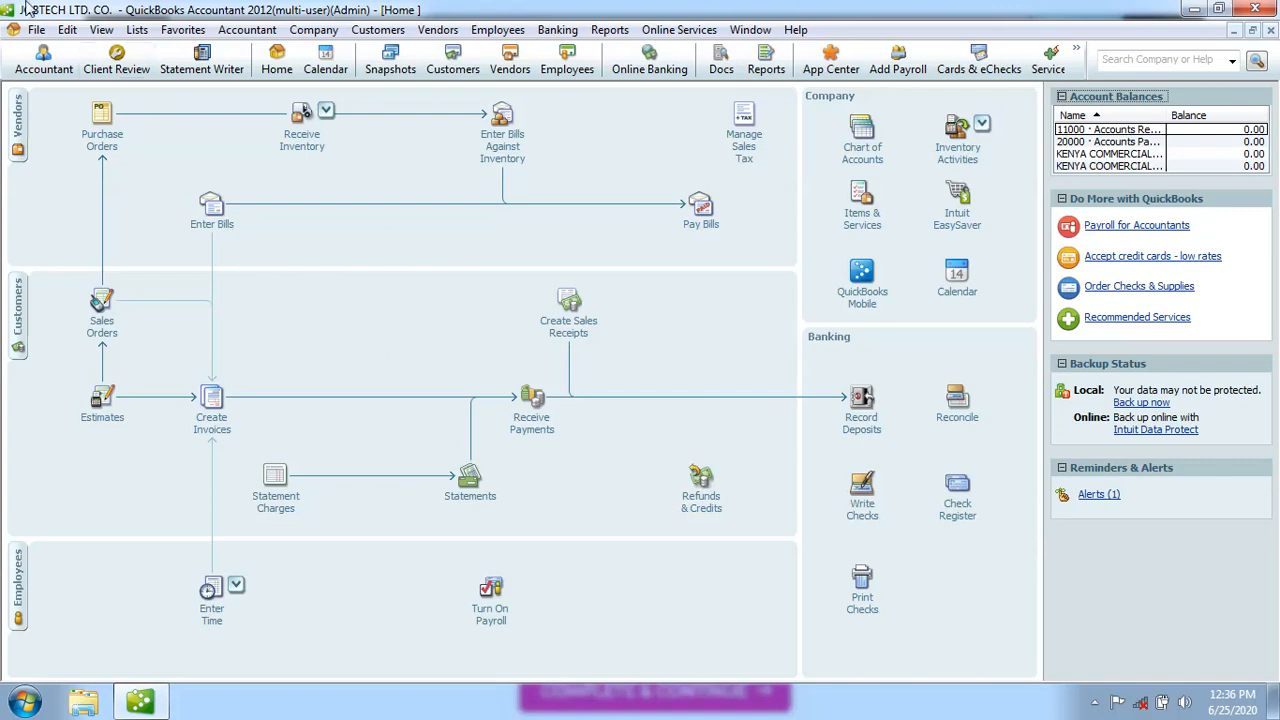
pyautogui.click(36, 30)
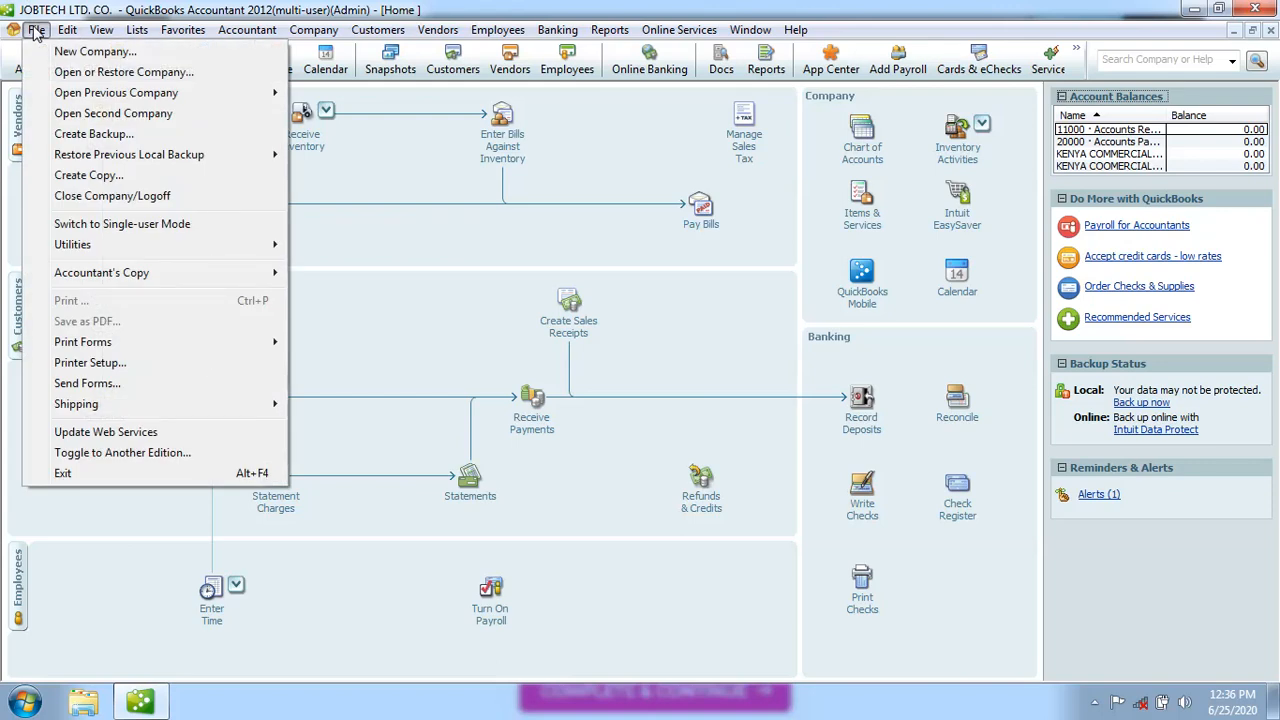
# Choose Close Company/Logoff, then reopen JOBTECH LTD. CO. from the No Company Open window
pyautogui.click(97, 196)
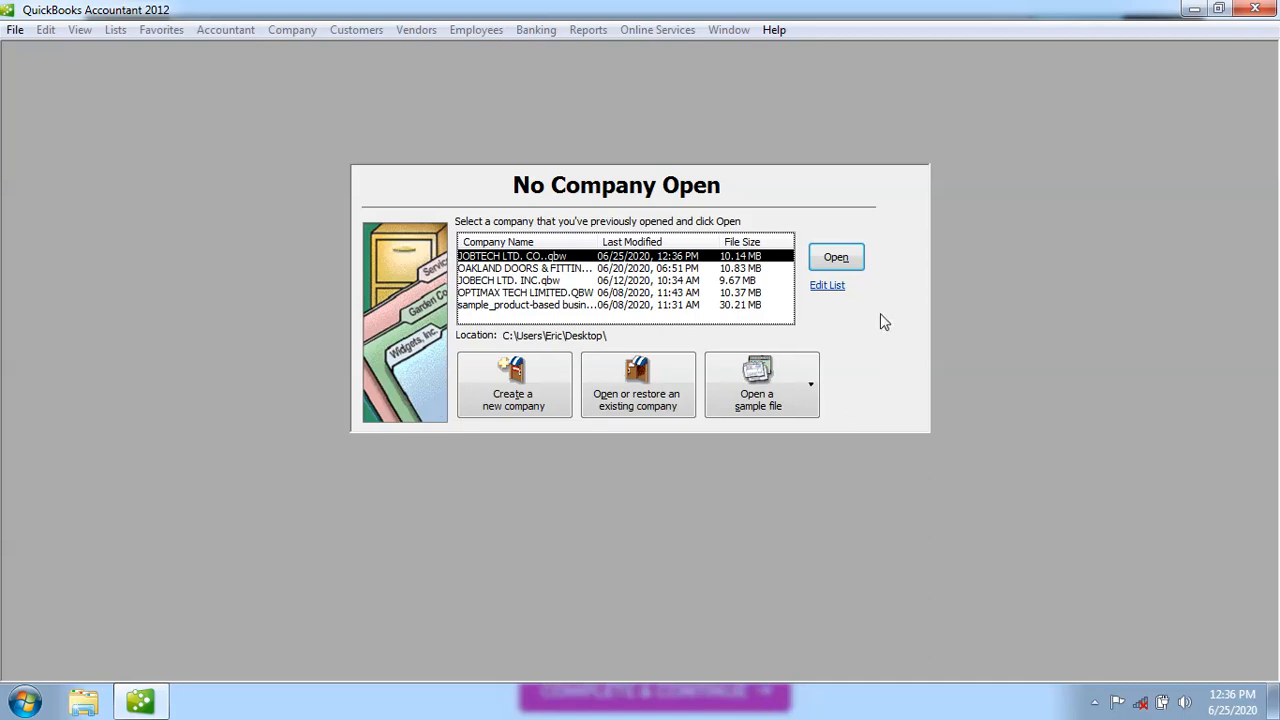
pyautogui.click(844, 262)
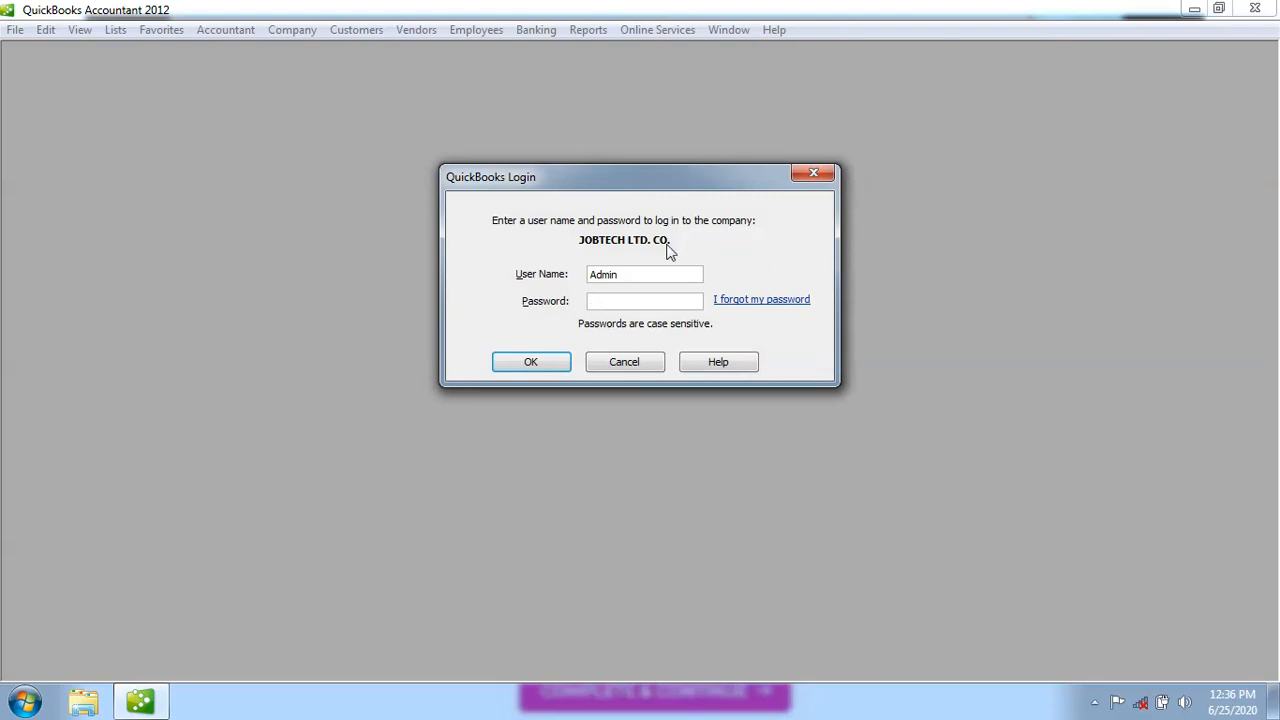
# Log in to JOBTECH LTD. CO. with user name Admin and its password
pyautogui.click(644, 275)
pyautogui.click(549, 362)
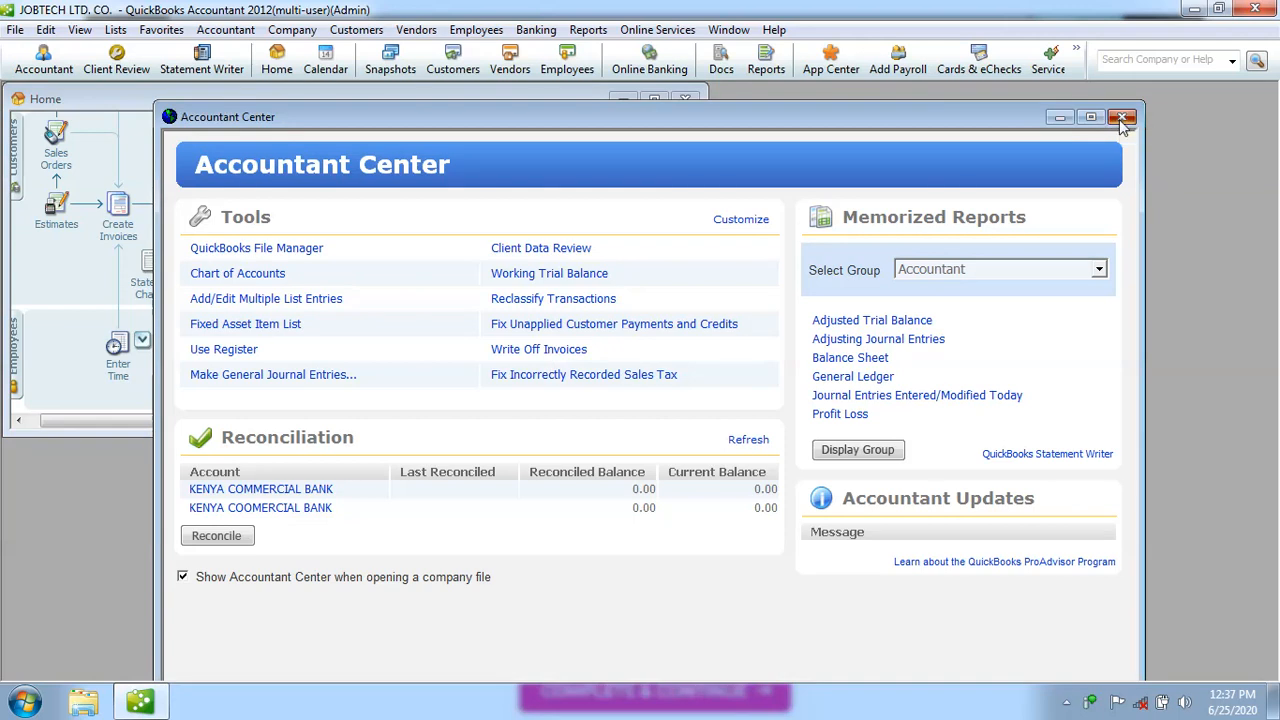
# Dismiss the Accountant Center, maximize Home, and open Company > Set Up Users and Passwords > Set Up Users
pyautogui.click(1121, 119)
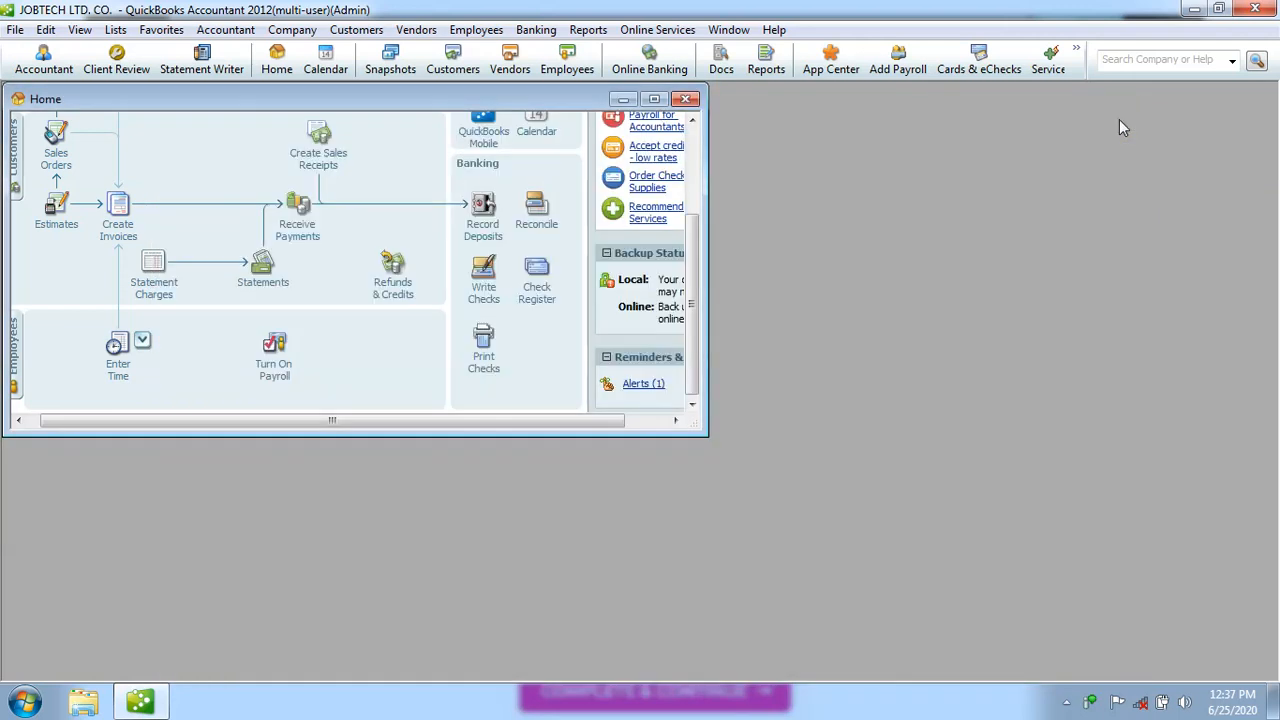
pyautogui.click(654, 99)
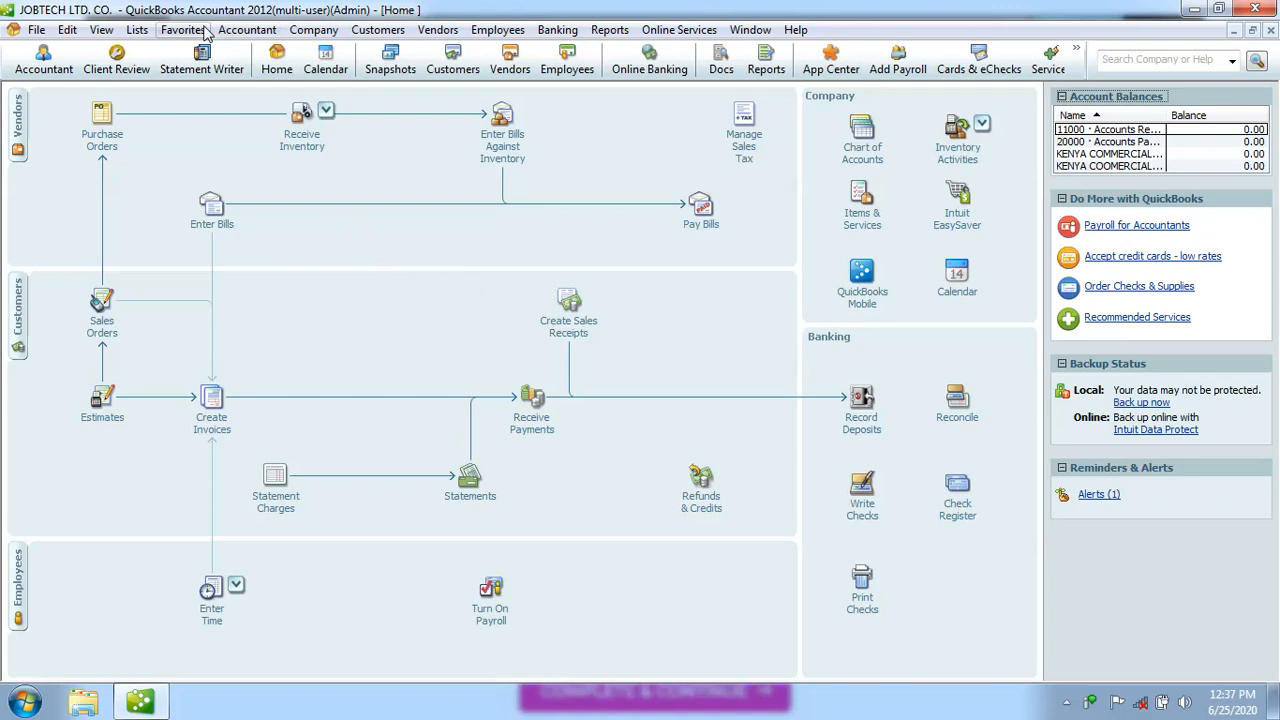
pyautogui.click(309, 32)
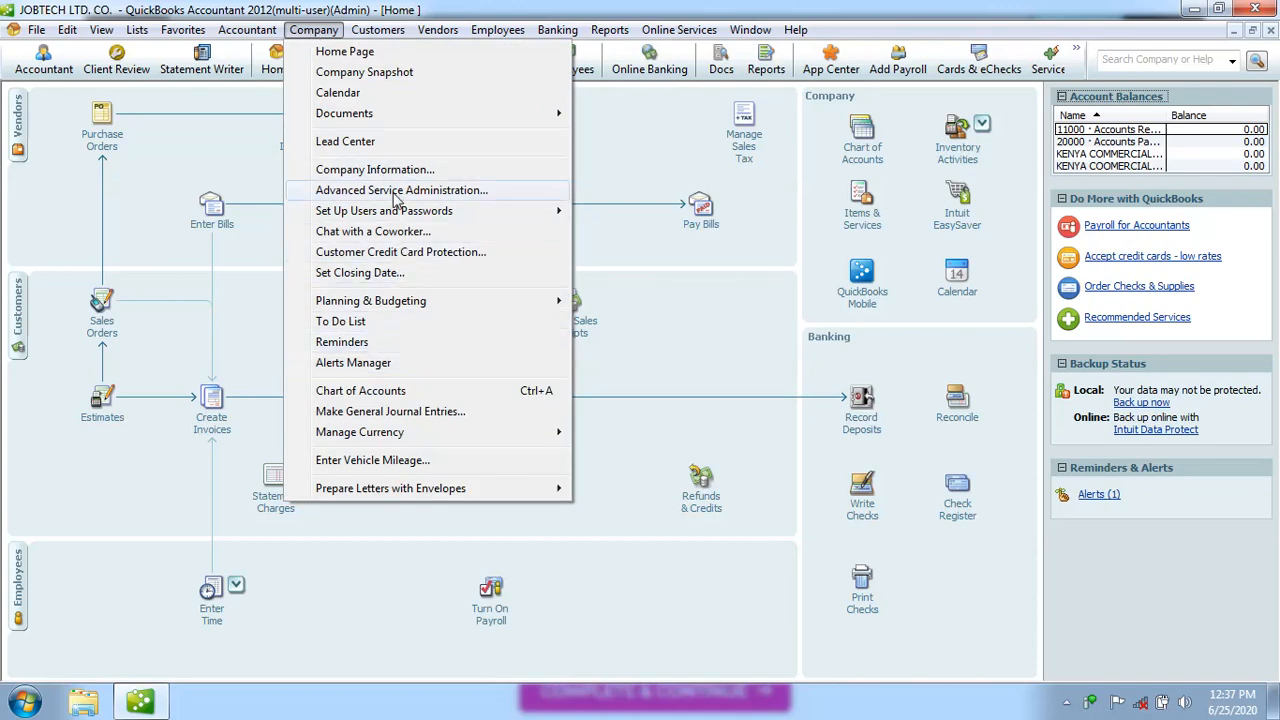
pyautogui.moveTo(423, 290)
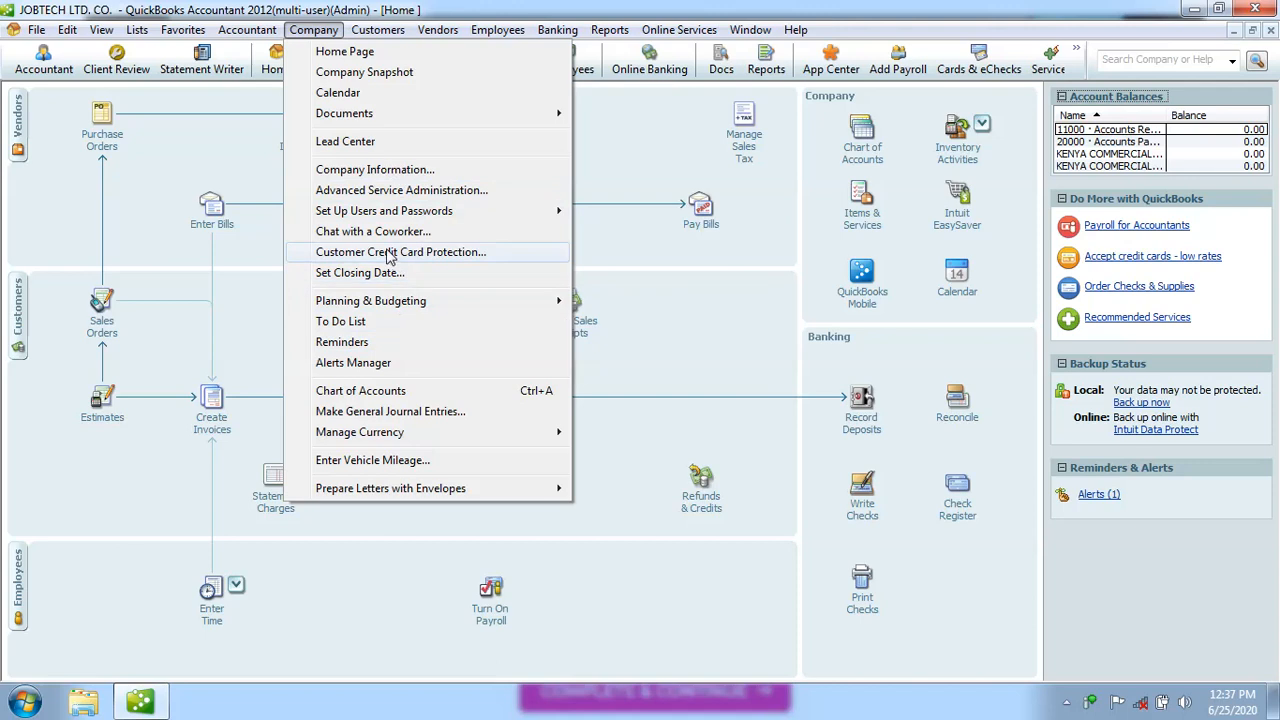
pyautogui.moveTo(409, 220)
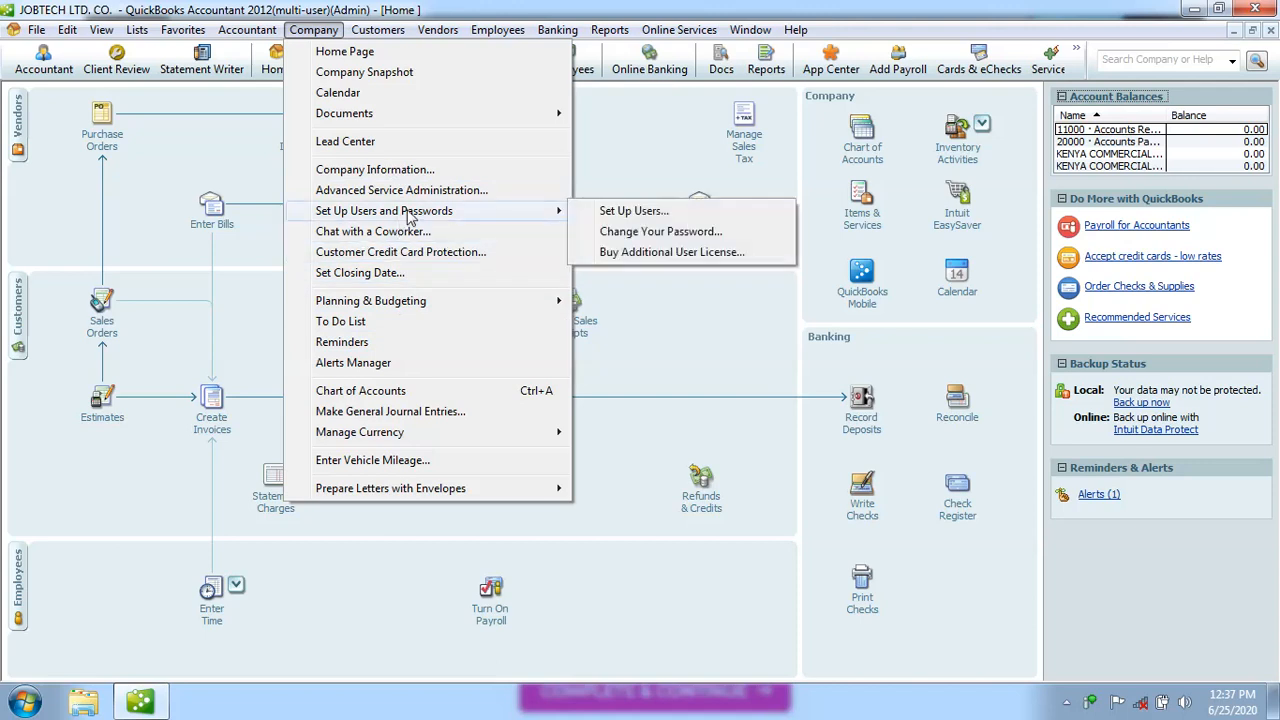
pyautogui.click(627, 212)
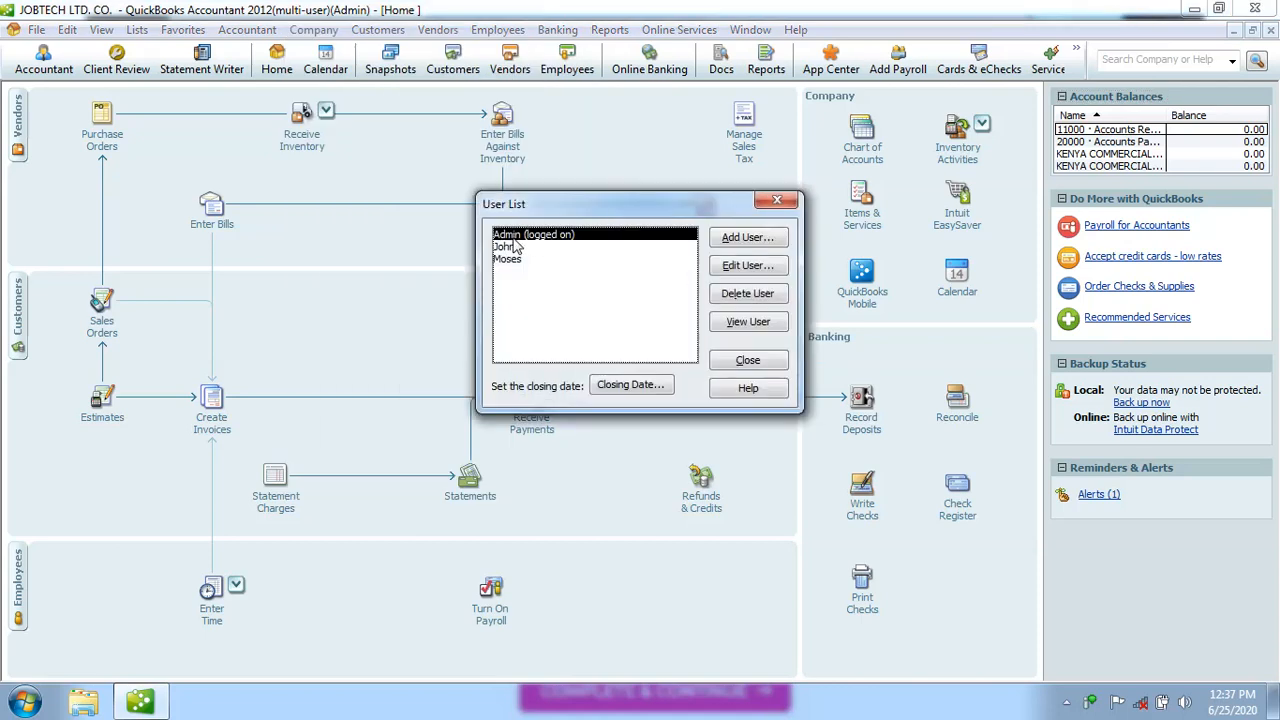
pyautogui.click(744, 265)
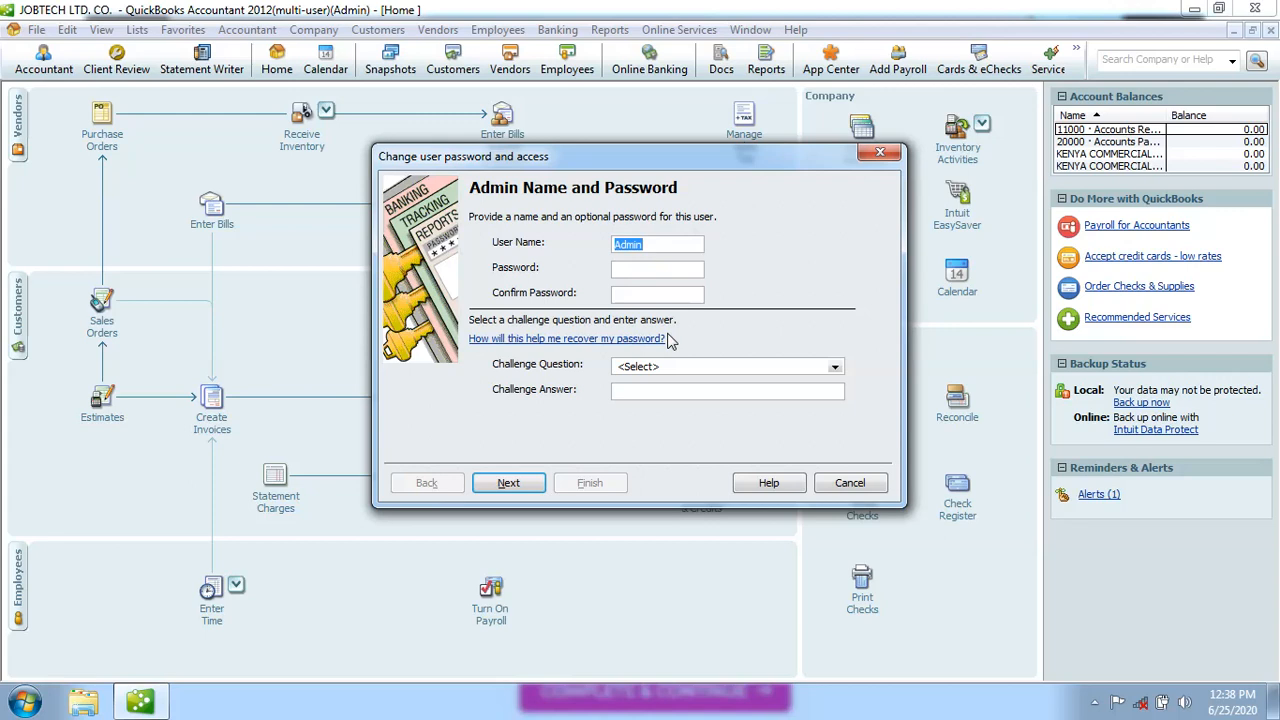
pyautogui.click(631, 267)
pyautogui.click(882, 153)
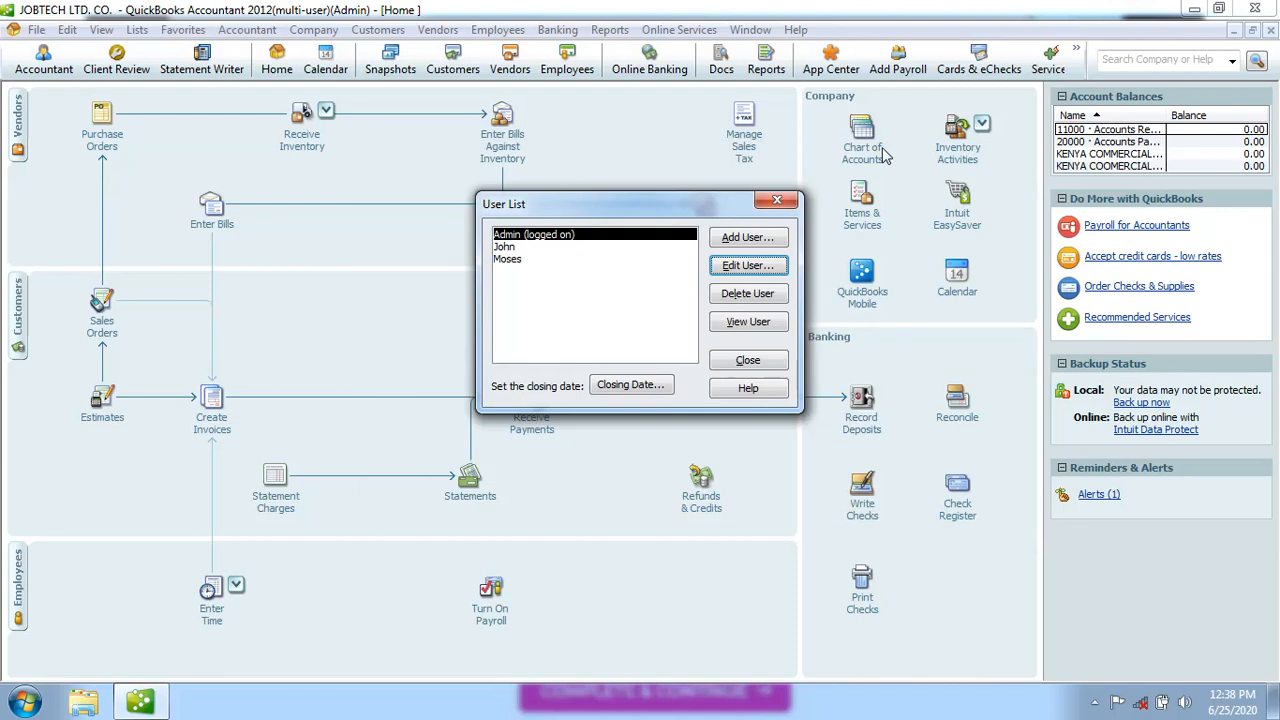
# Close the User List, leaving the File menu unused
pyautogui.click(781, 203)
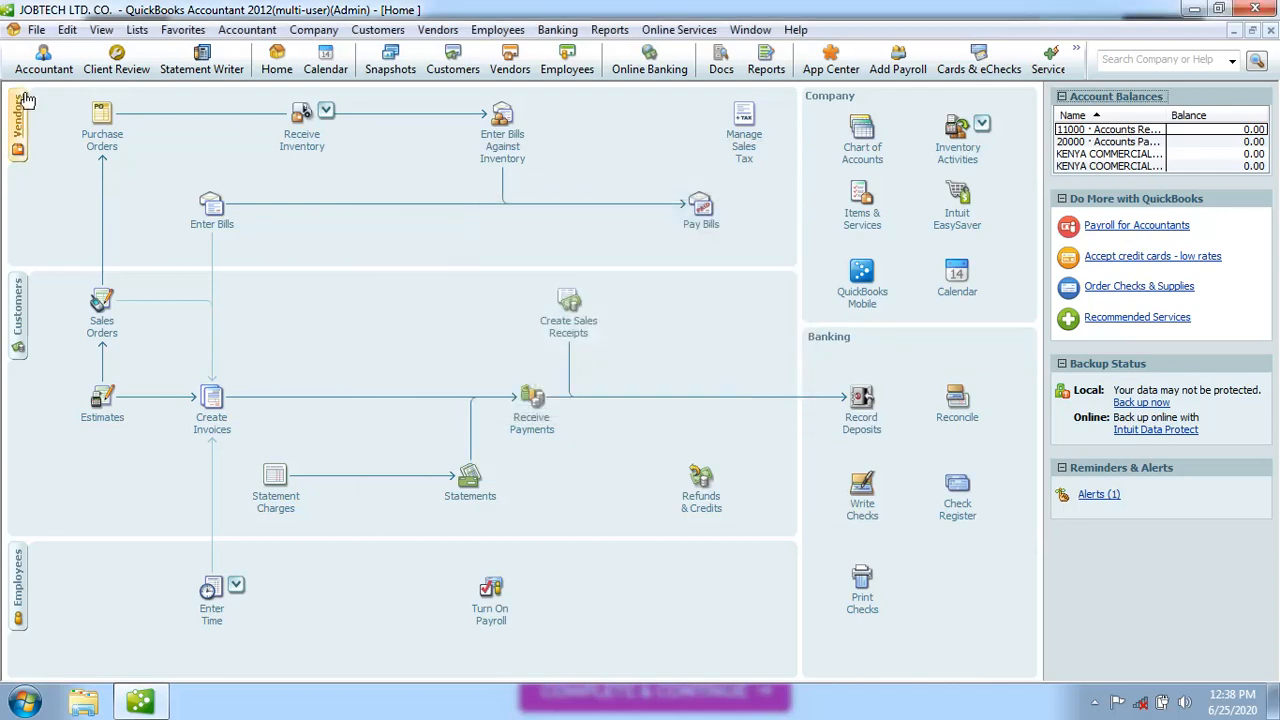
pyautogui.click(36, 29)
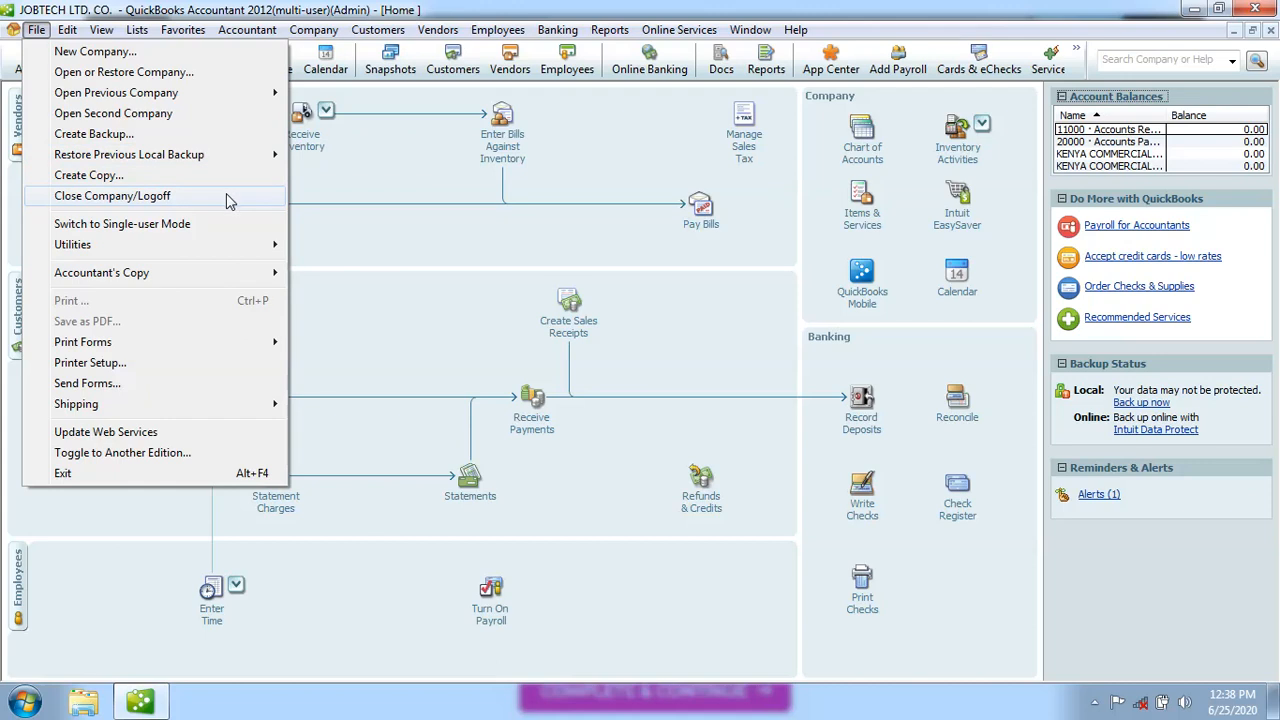
pyautogui.click(356, 336)
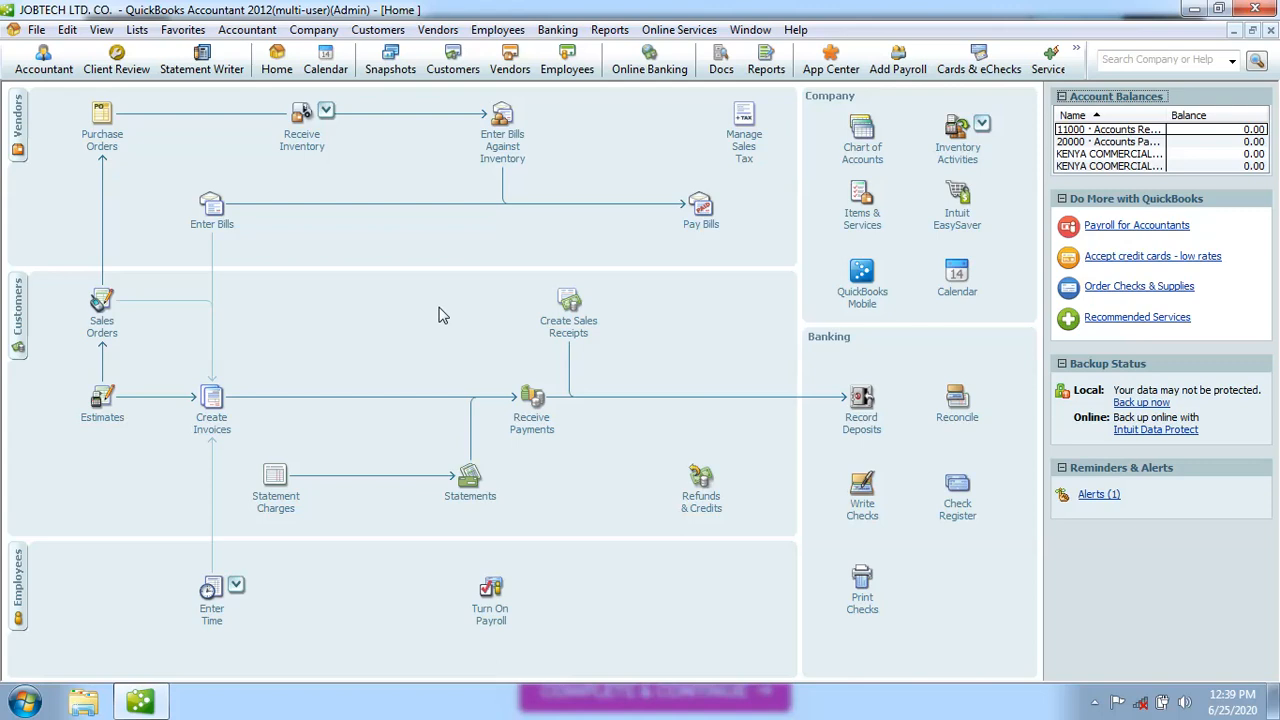
# Close JOBTECH LTD. CO. via Close Company/Logoff without backing up, then reopen it
pyautogui.click(38, 30)
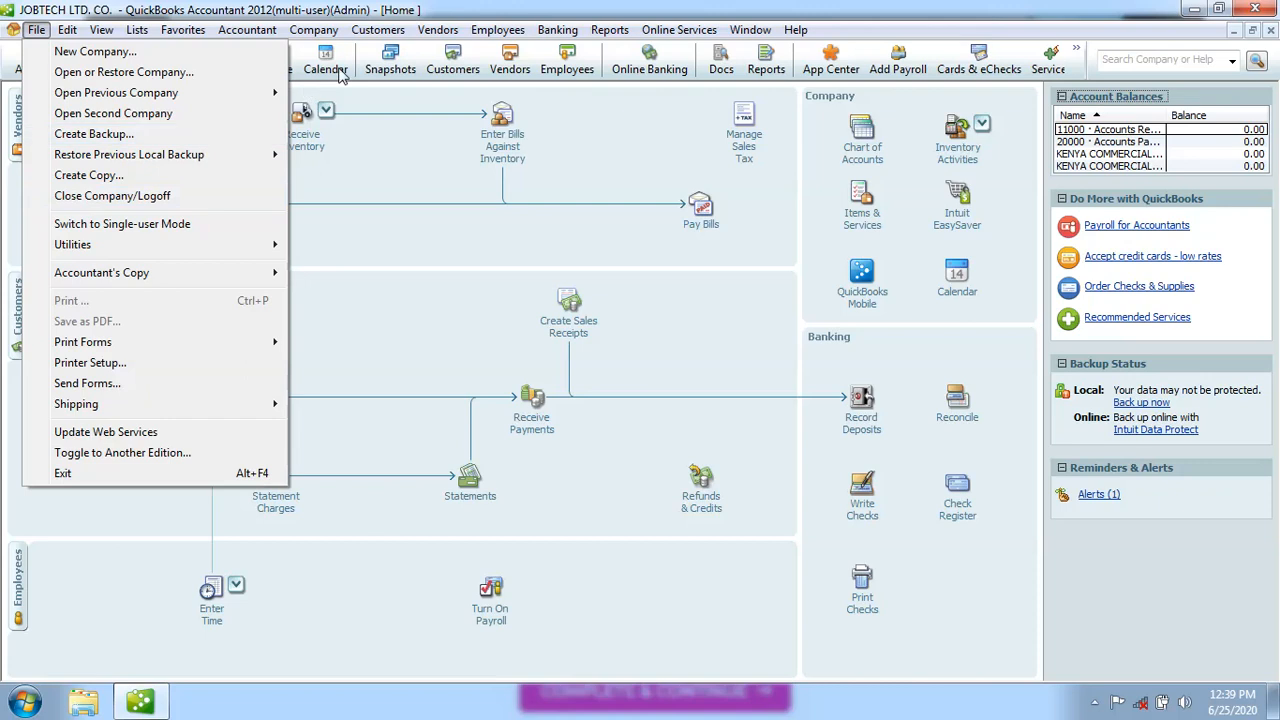
pyautogui.moveTo(378, 29)
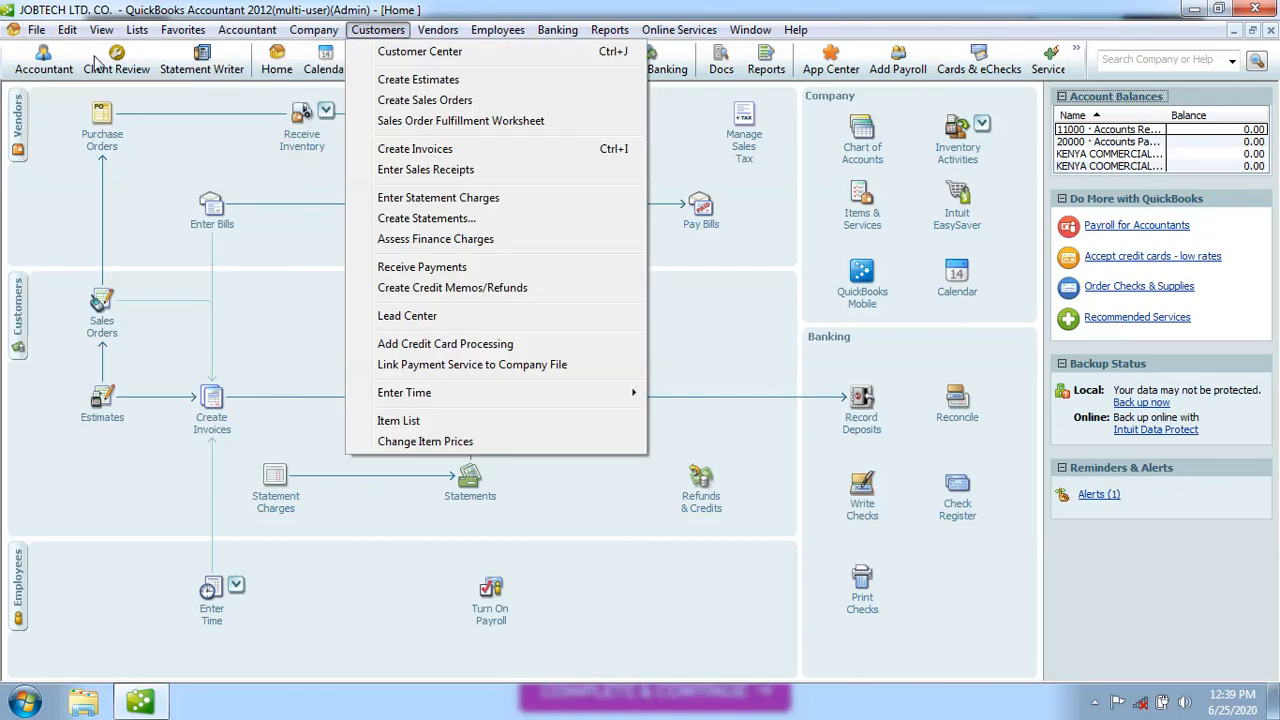
pyautogui.moveTo(40, 32)
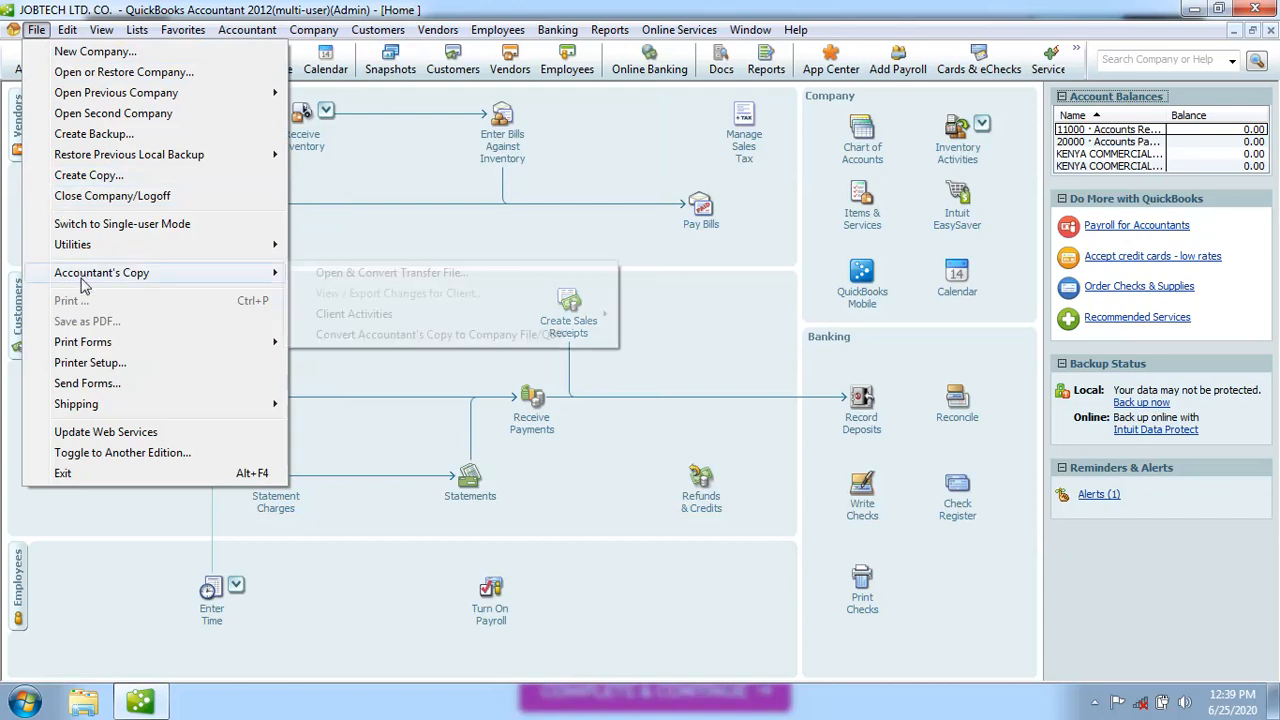
pyautogui.click(90, 200)
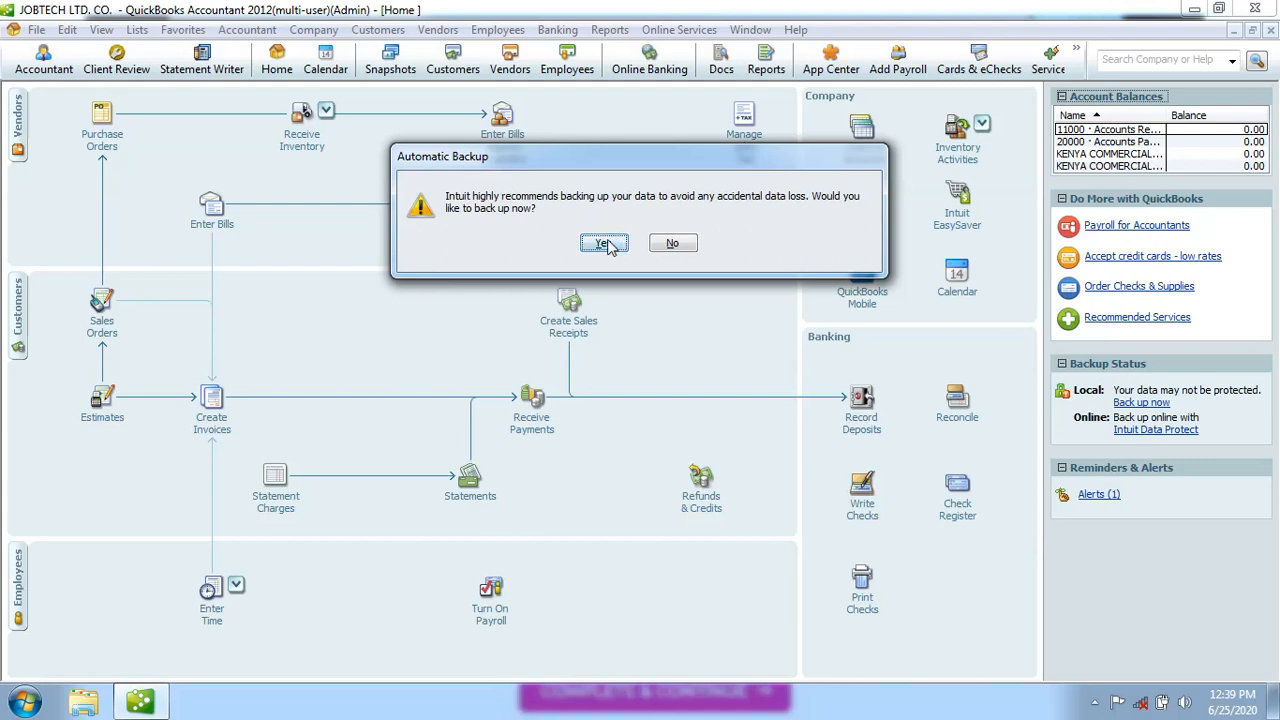
pyautogui.click(672, 245)
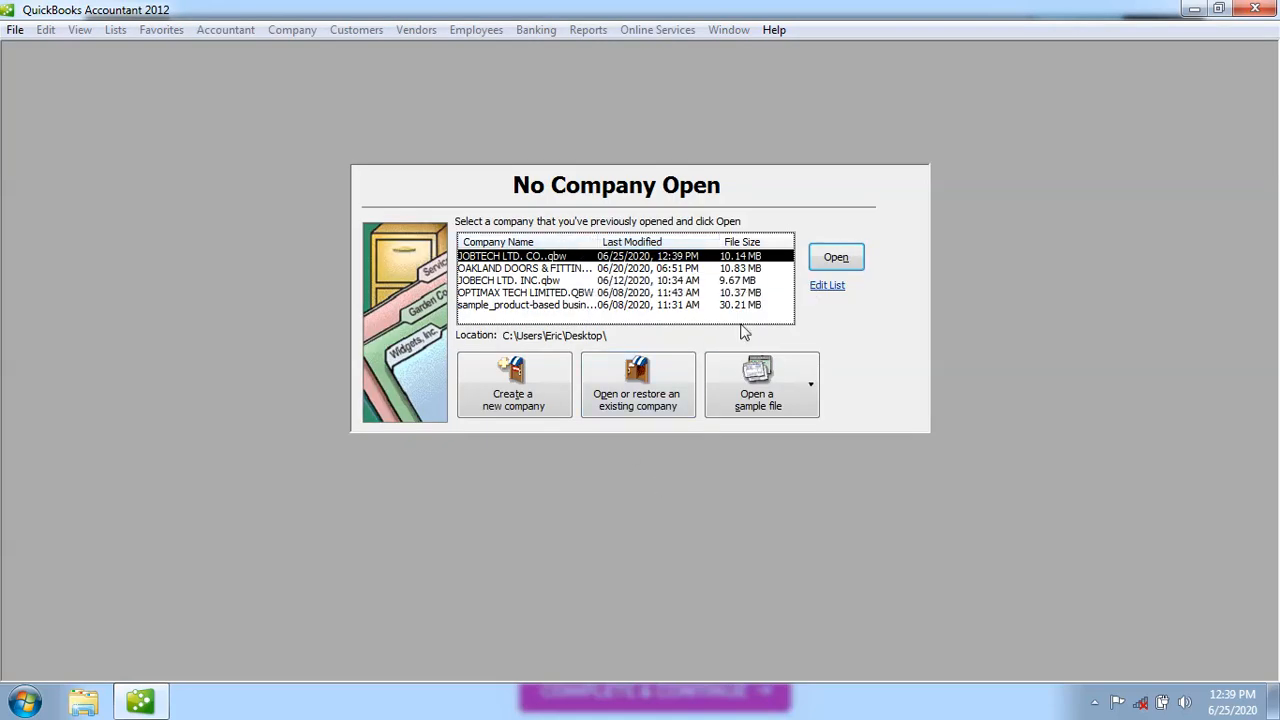
pyautogui.click(832, 261)
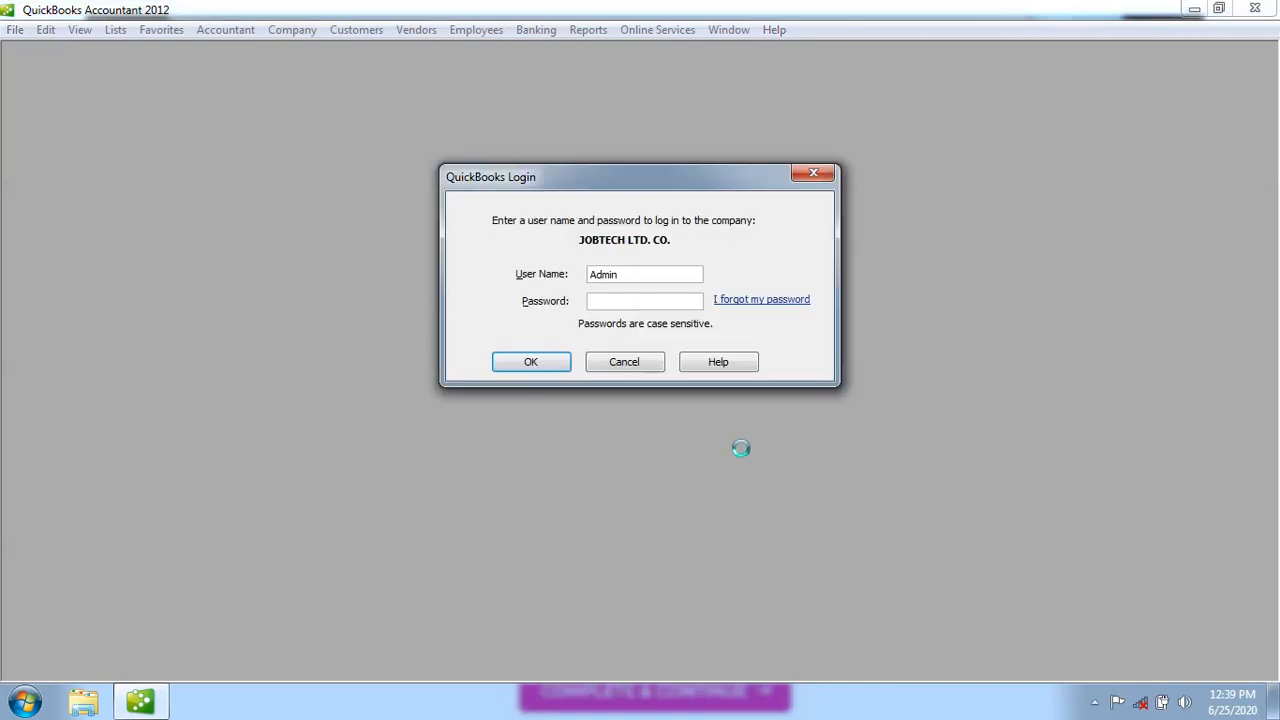
# Replace Admin with Moses as the login user name, enter his password, and log in
pyautogui.click(631, 277)
pyautogui.press('BackSpace')
pyautogui.press('BackSpace')
pyautogui.press('BackSpace')
pyautogui.press('BackSpace')
pyautogui.press('BackSpace')
pyautogui.write('Moses')
pyautogui.click(627, 302)
pyautogui.write('••••')
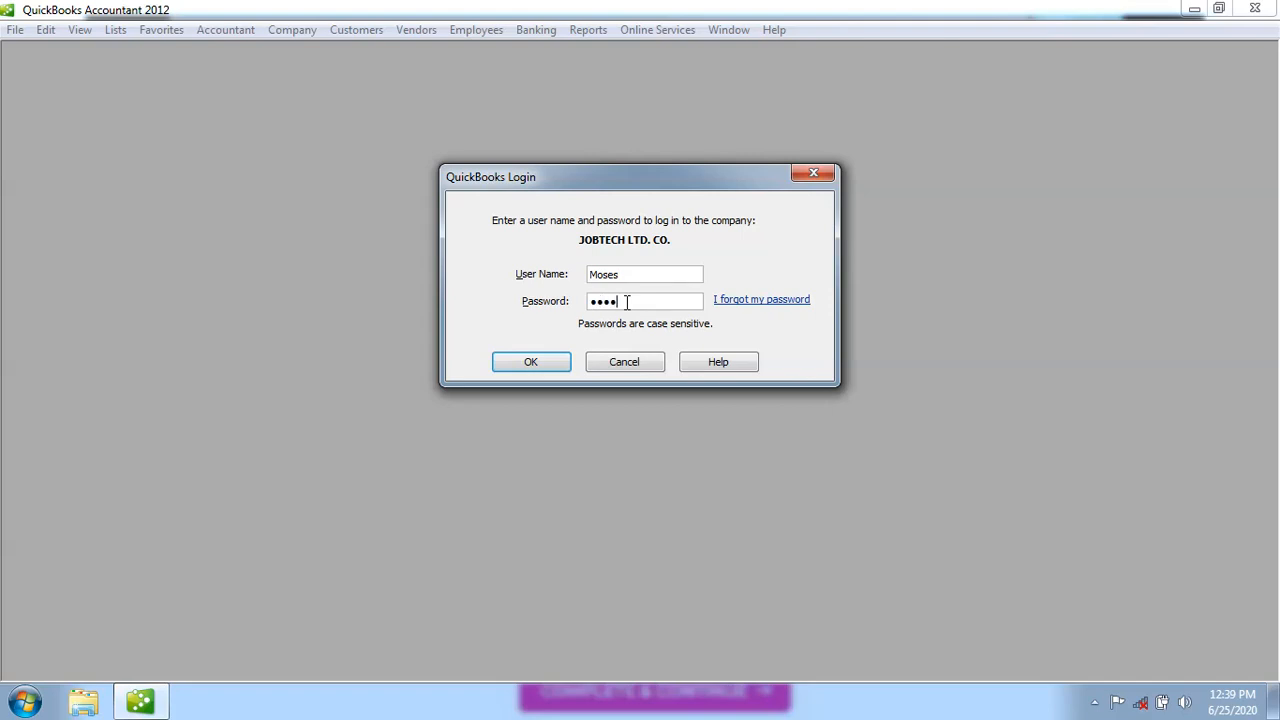
pyautogui.click(558, 366)
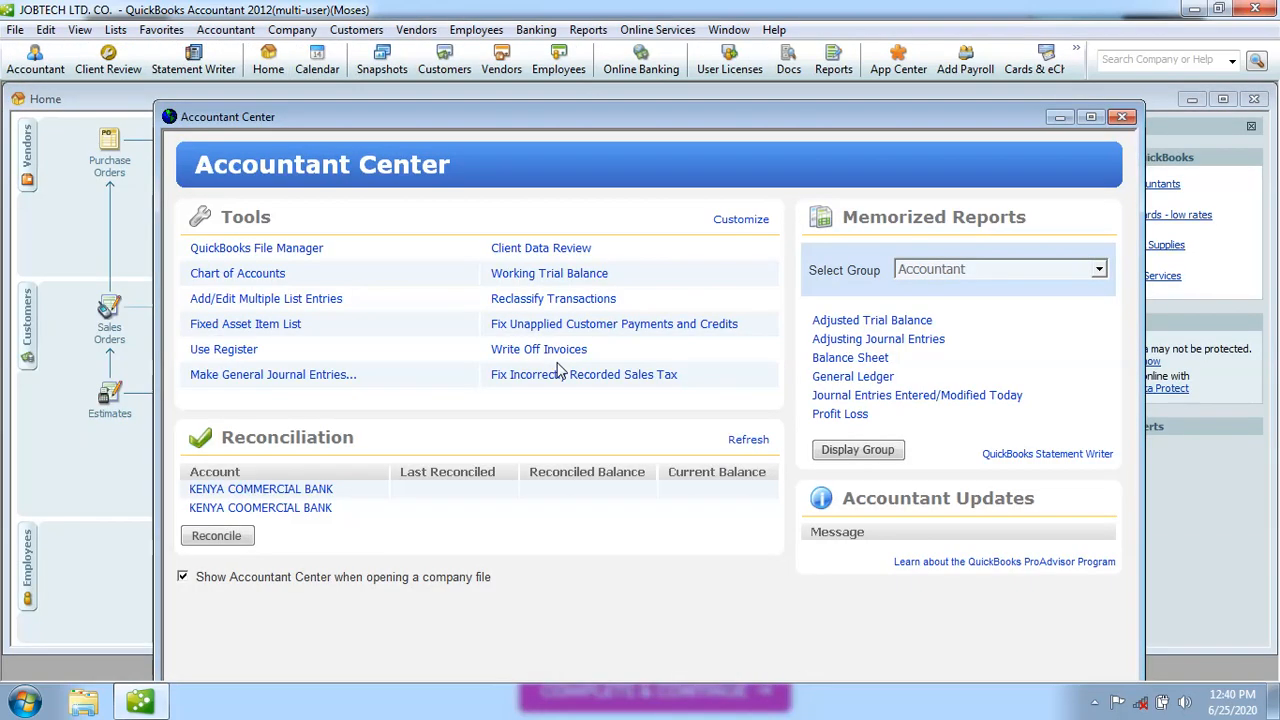
# Close the Accountant Center, then open and close Write Checks to confirm Moses's access
pyautogui.click(1122, 118)
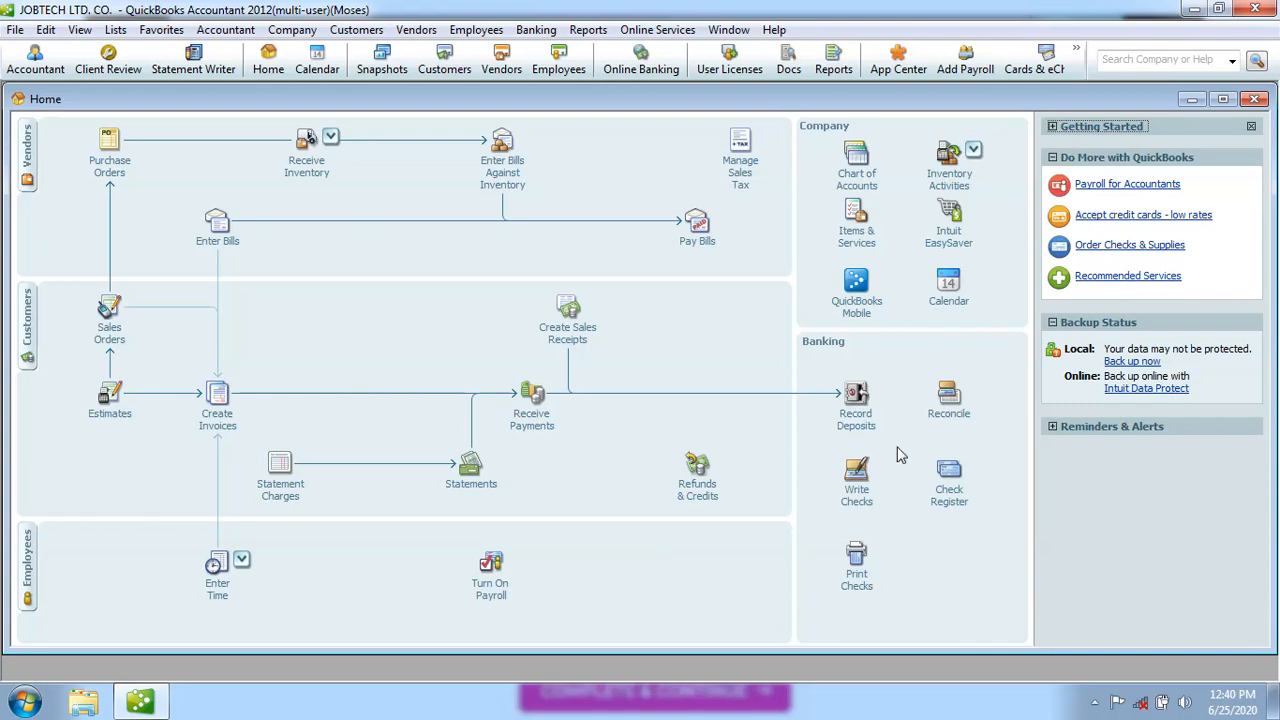
pyautogui.click(857, 488)
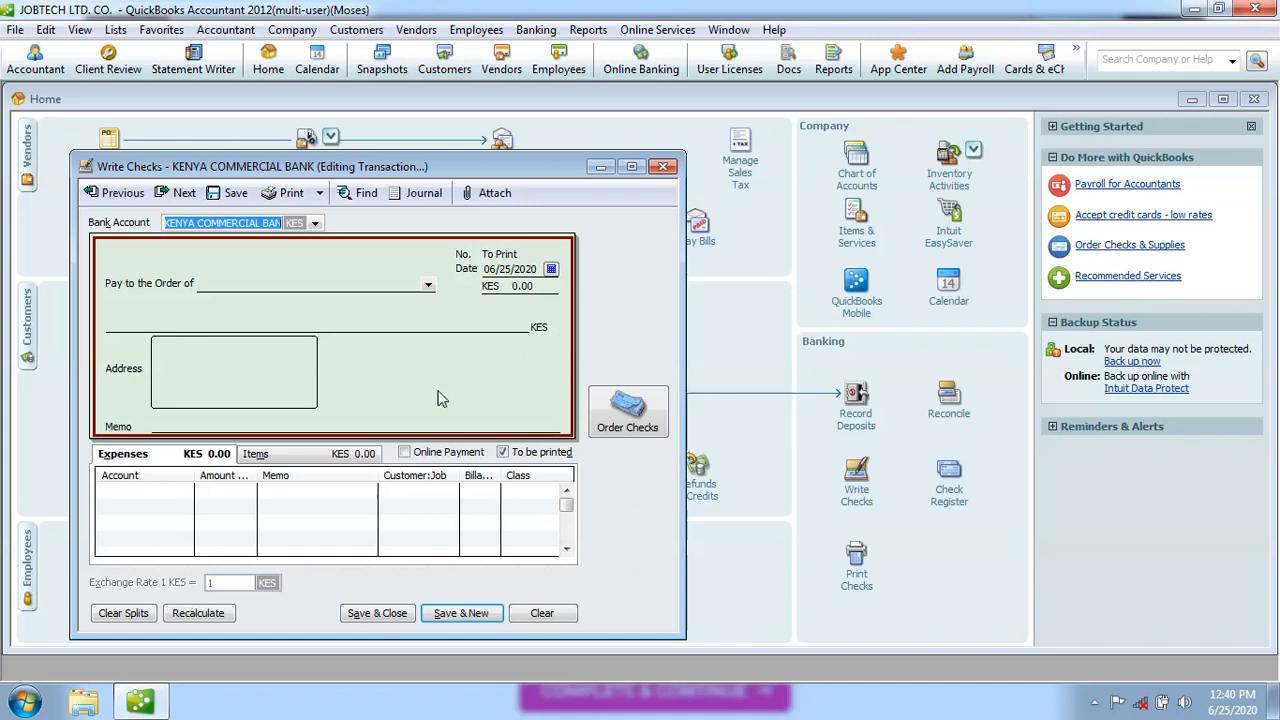
pyautogui.click(663, 168)
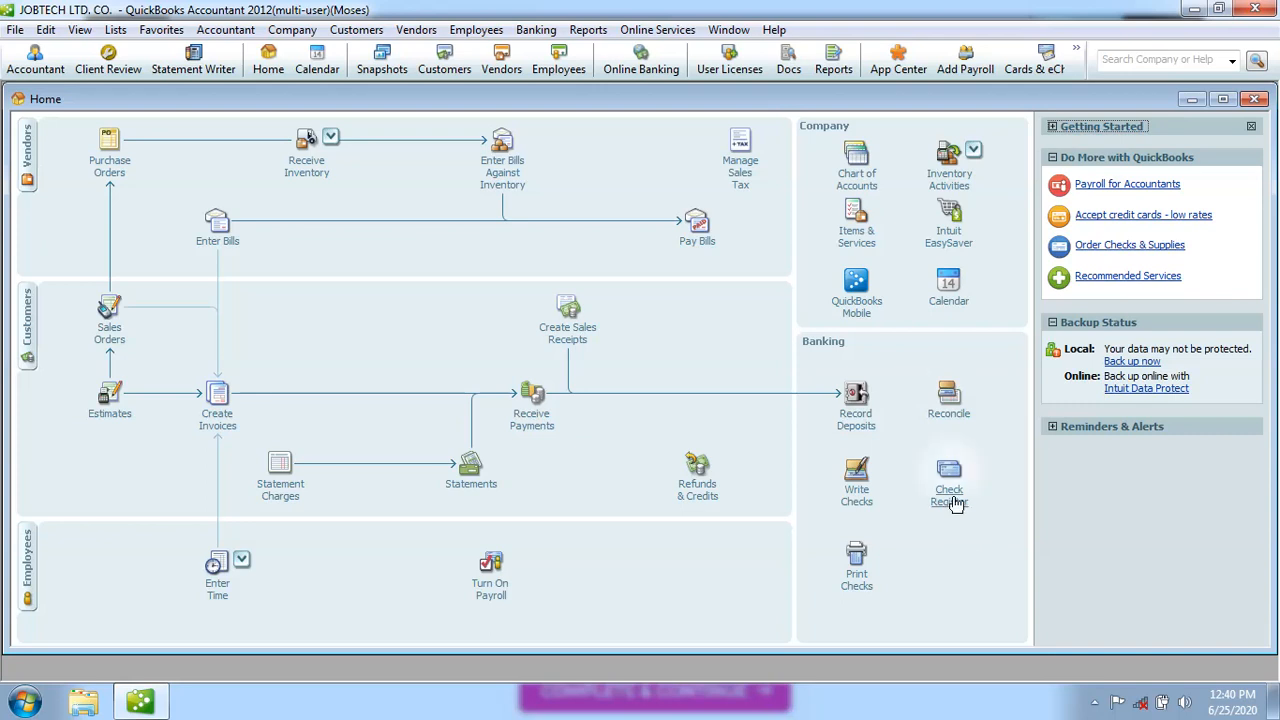
pyautogui.click(855, 560)
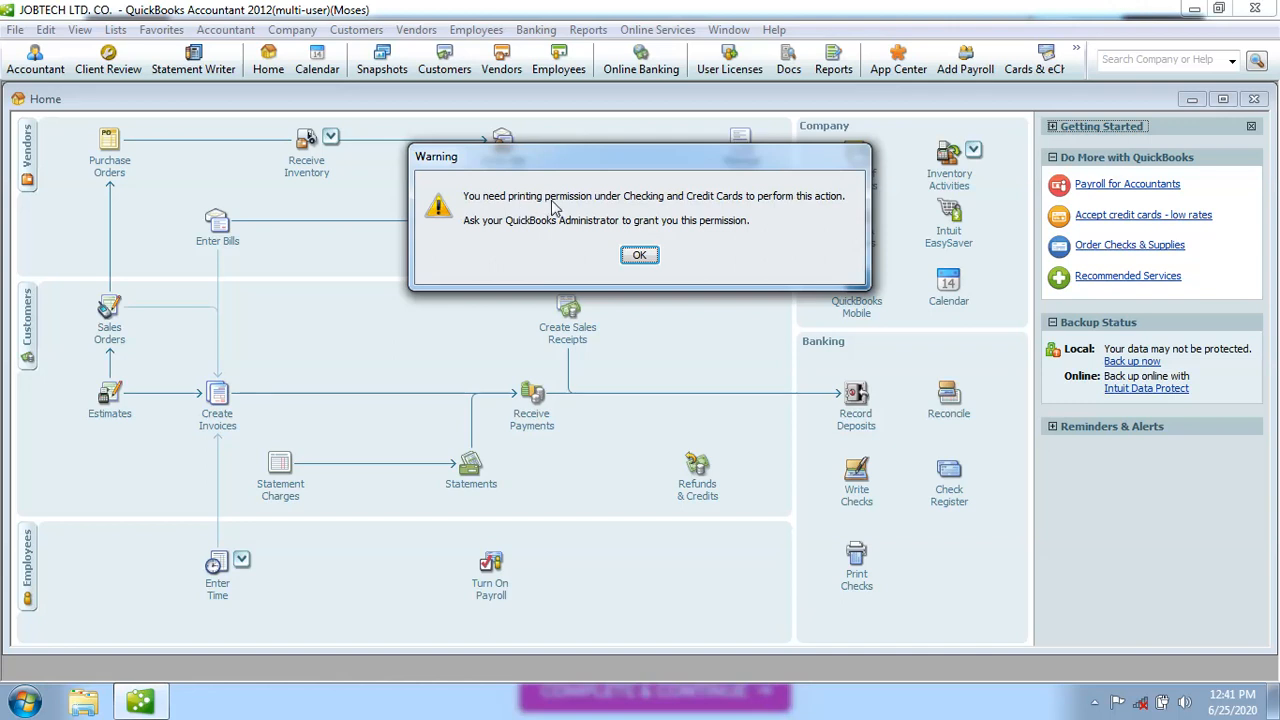
pyautogui.click(641, 257)
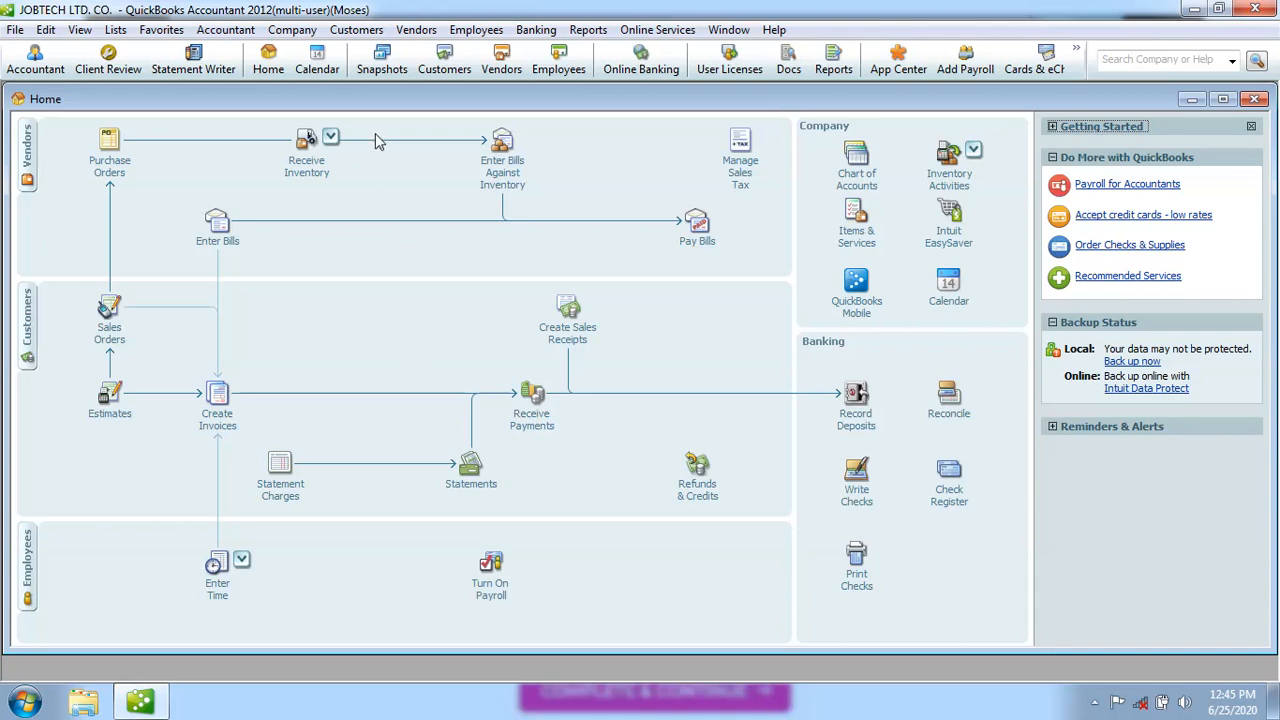
pyautogui.click(310, 35)
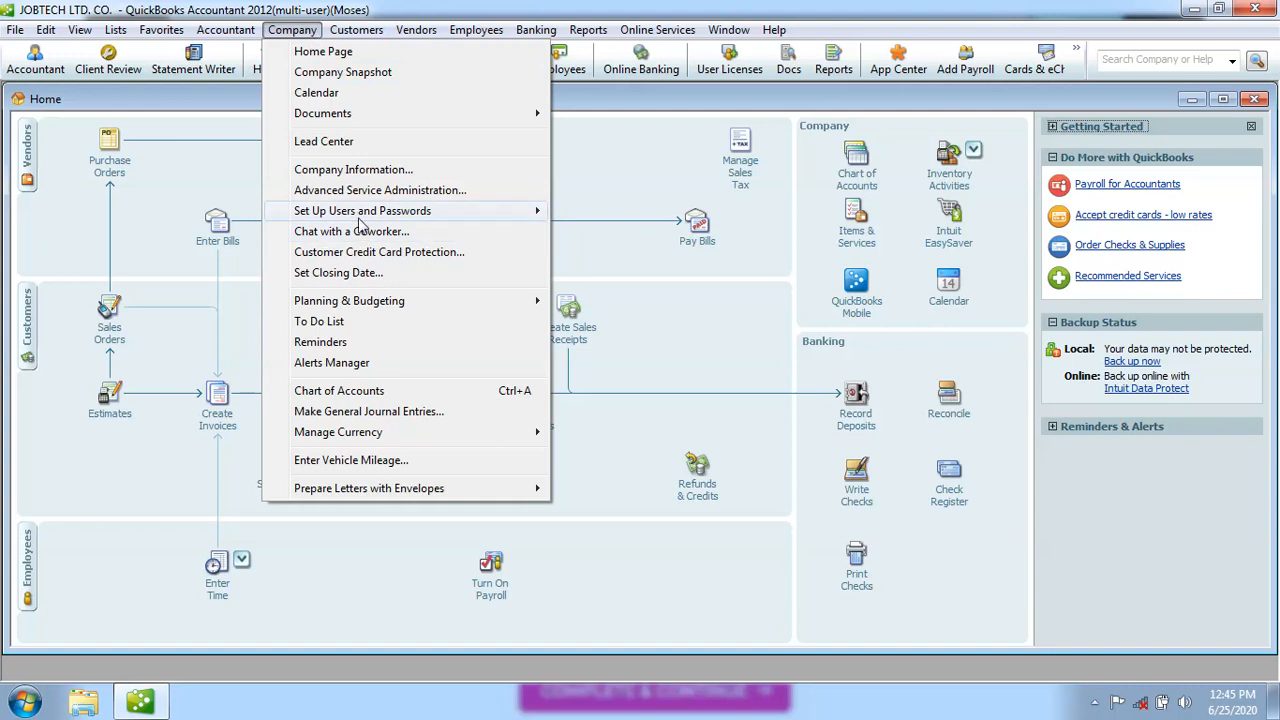
pyautogui.moveTo(390, 216)
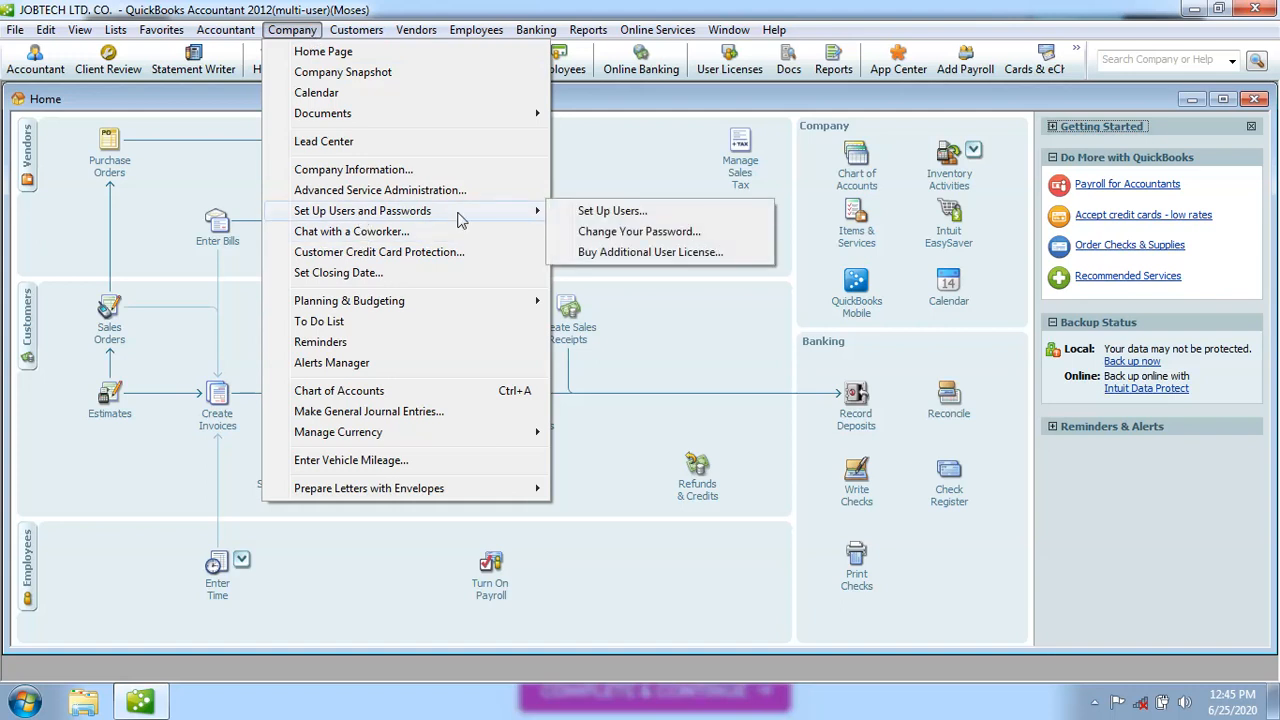
pyautogui.click(588, 212)
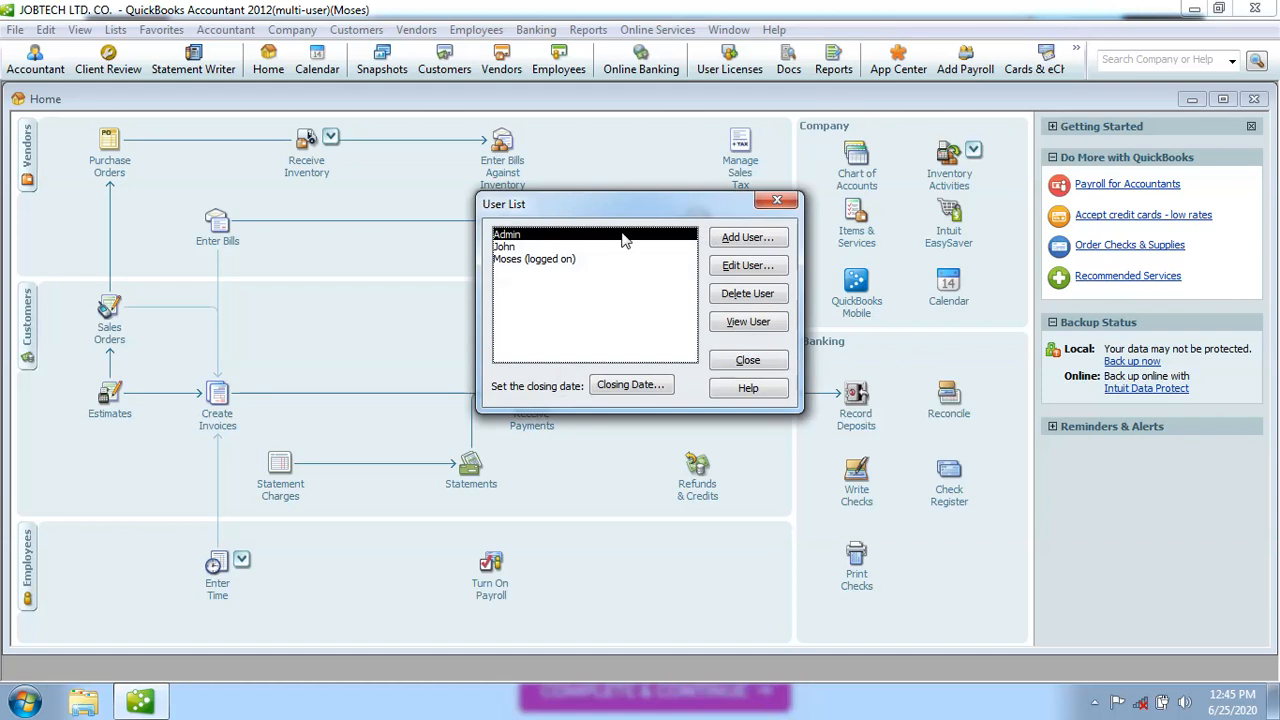
pyautogui.click(514, 254)
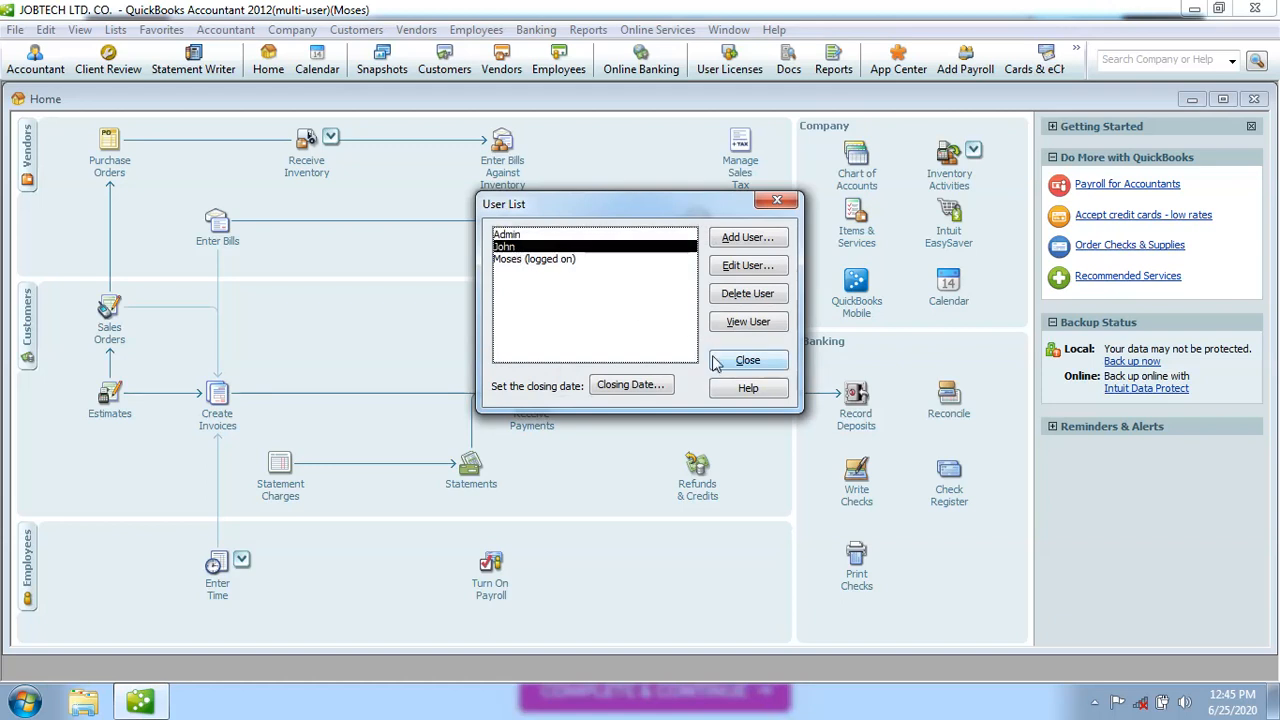
pyautogui.click(745, 296)
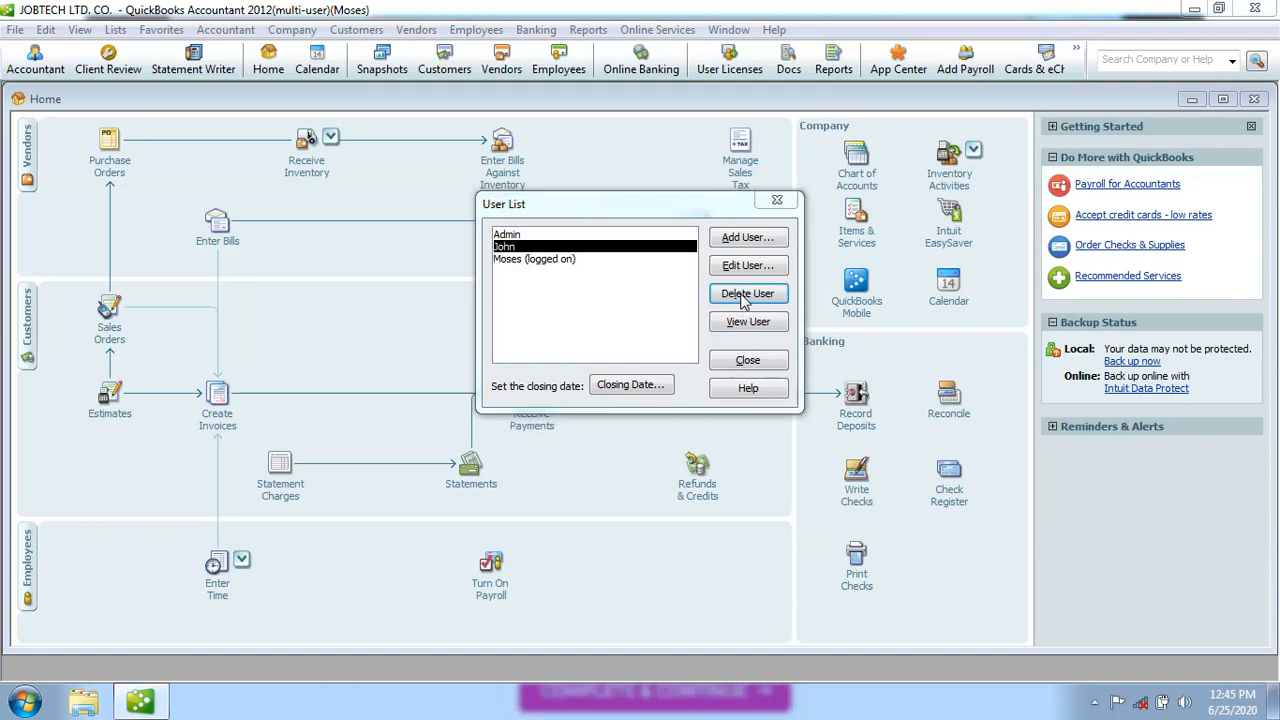
pyautogui.click(652, 249)
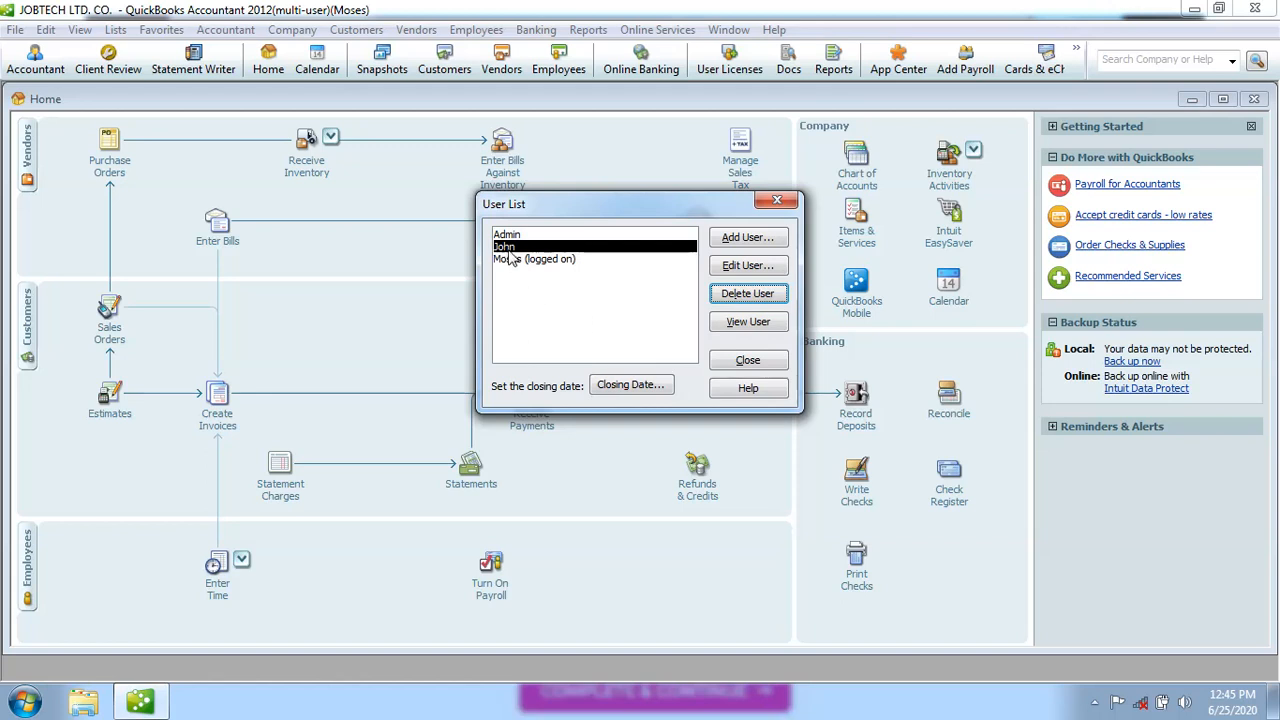
pyautogui.click(741, 299)
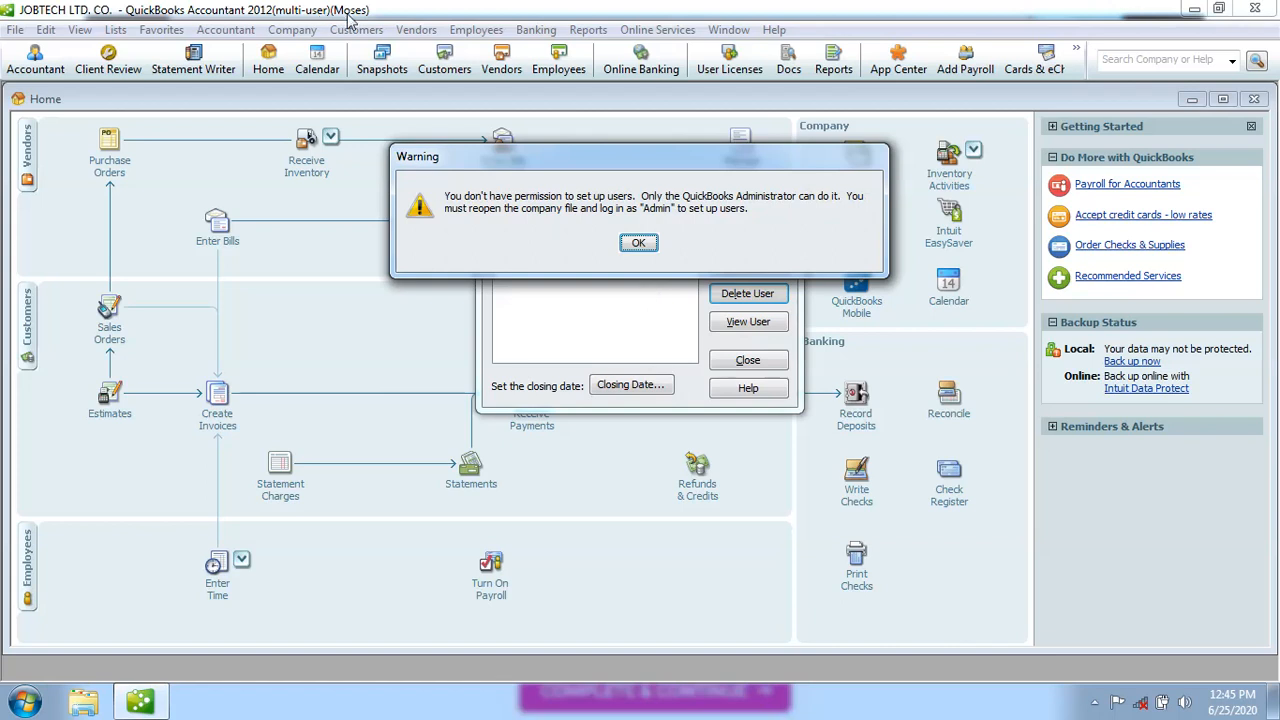
pyautogui.click(637, 245)
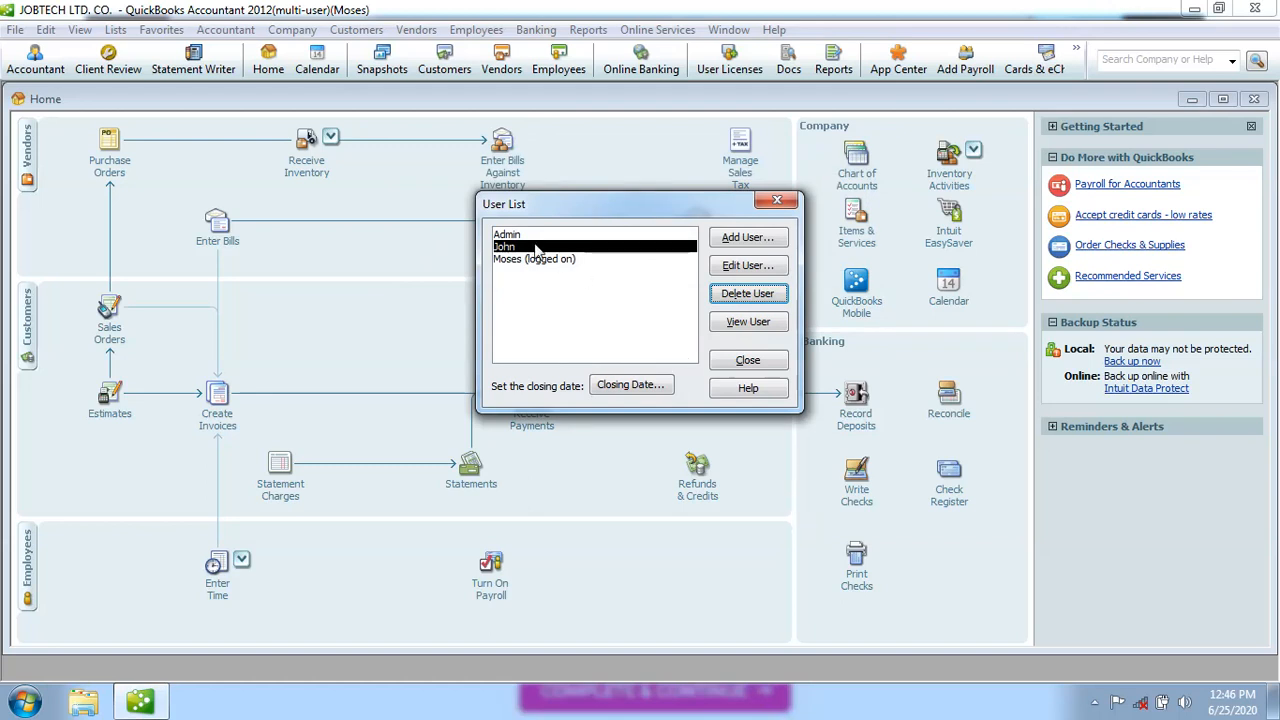
pyautogui.click(745, 322)
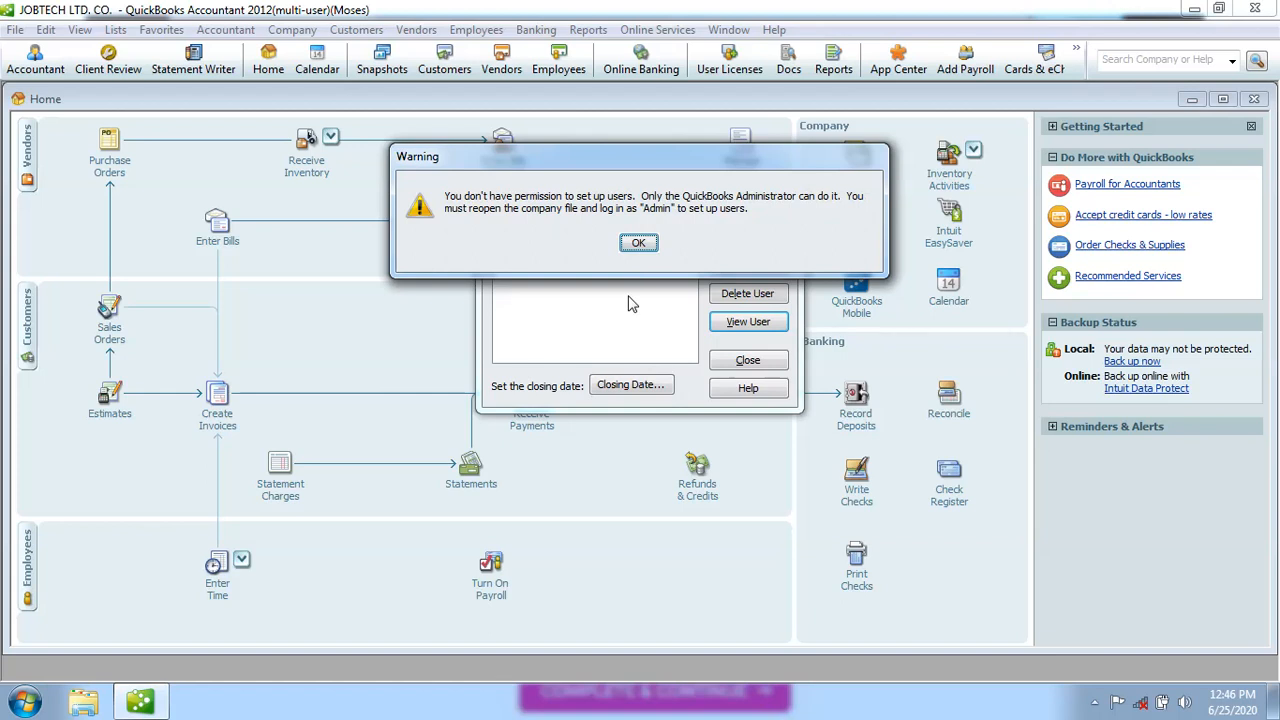
pyautogui.click(639, 243)
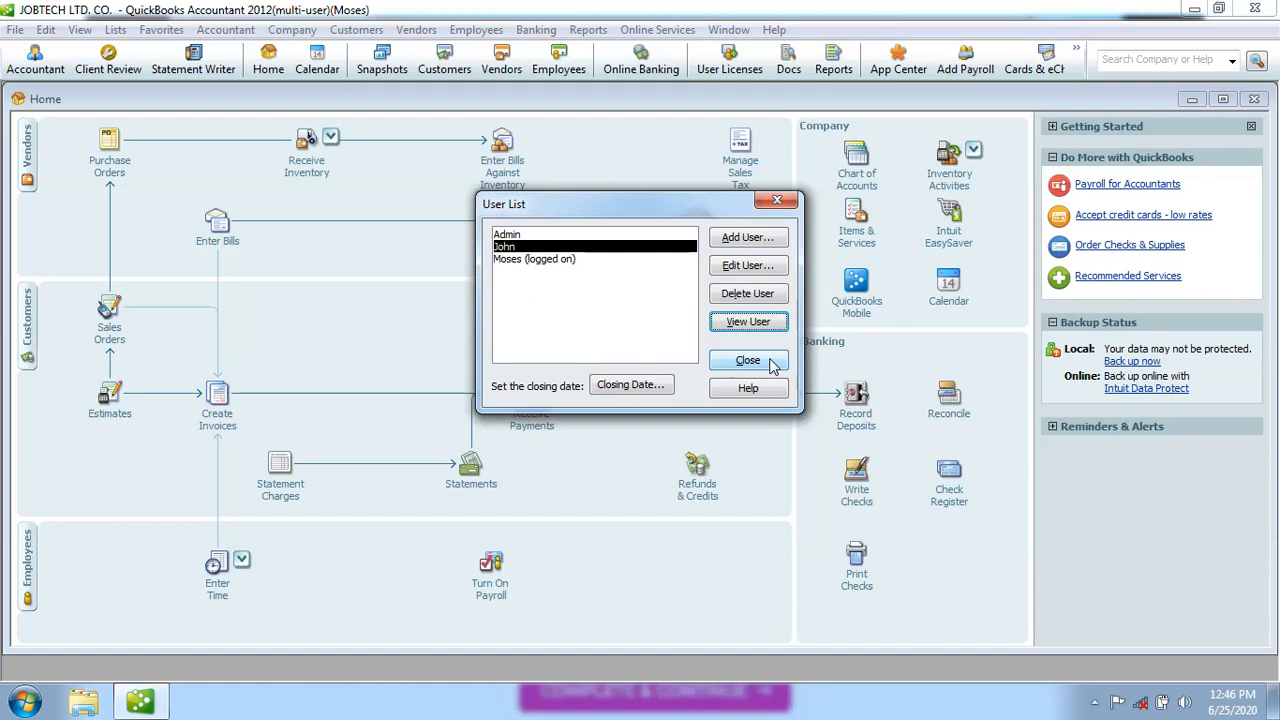
# Select Admin in the User List, close the list, and choose File > Close Company/Logoff
pyautogui.click(528, 236)
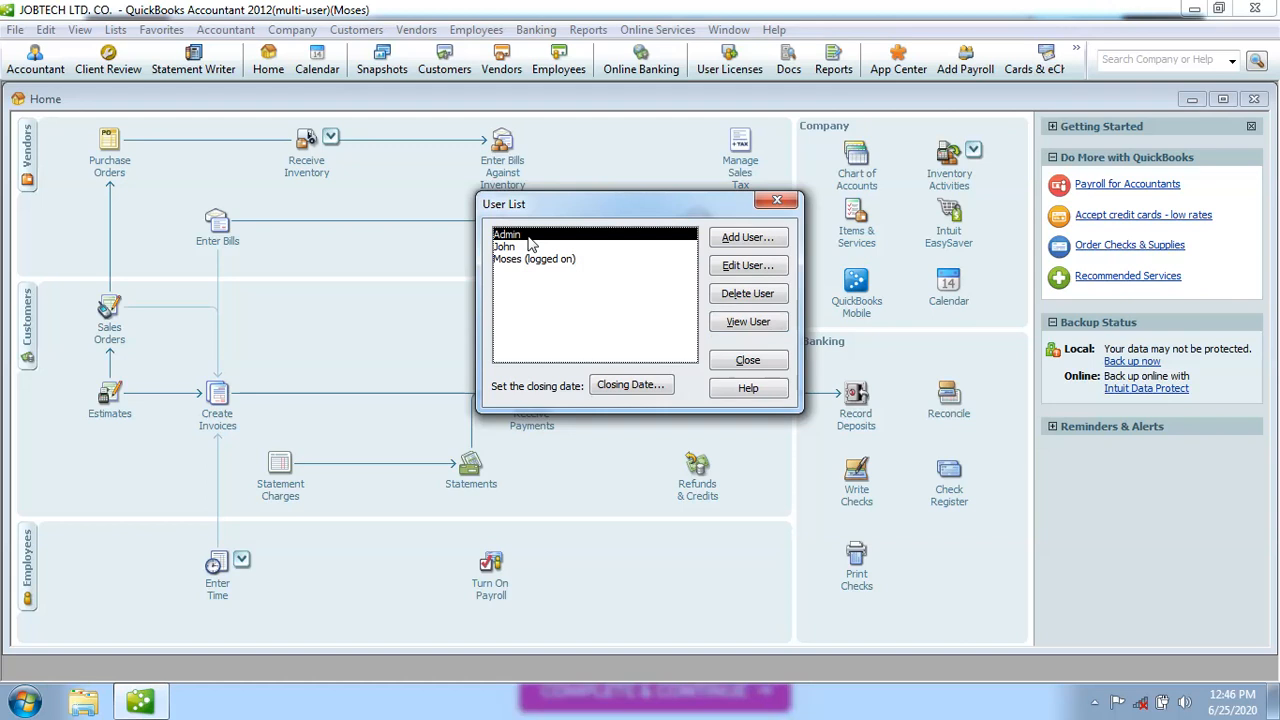
pyautogui.click(779, 204)
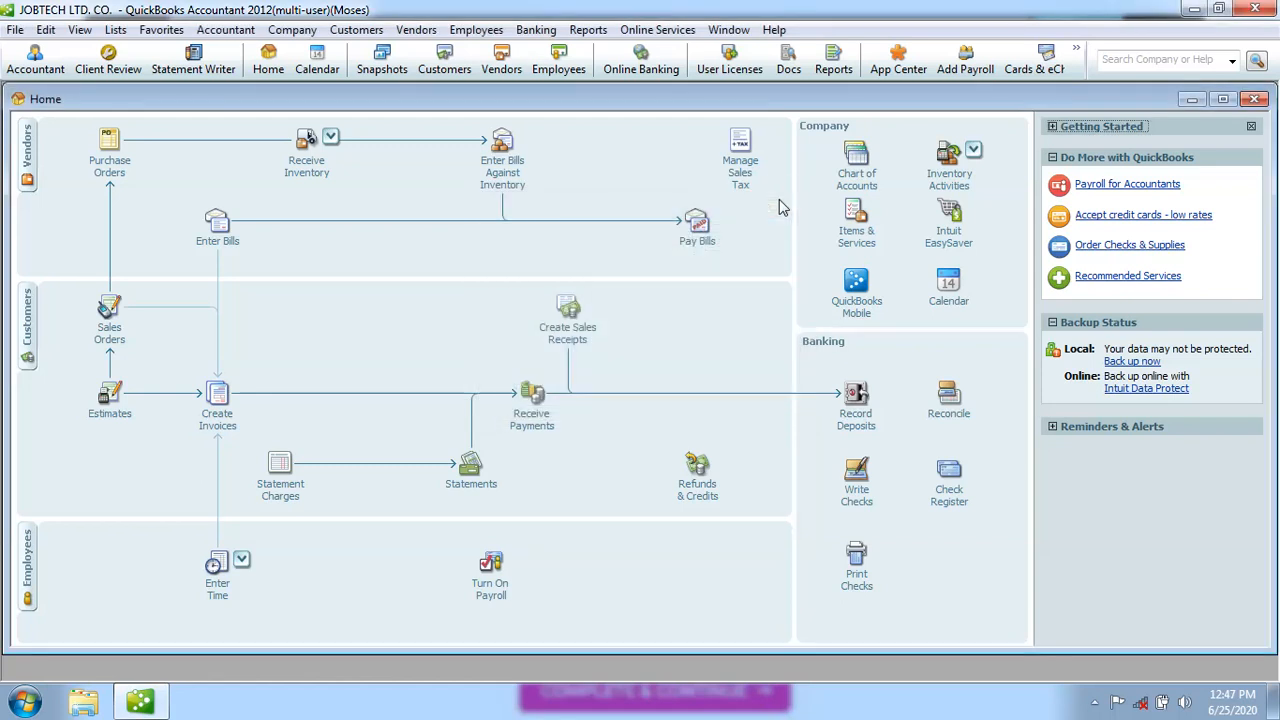
pyautogui.click(15, 31)
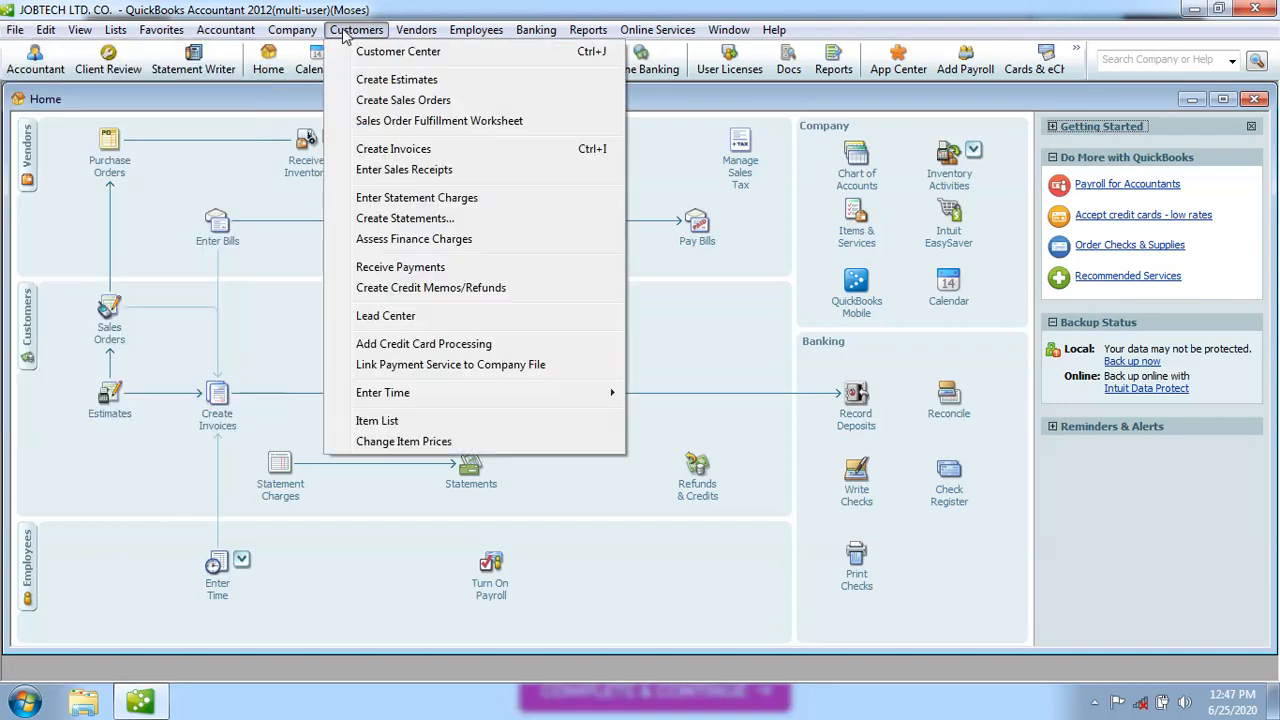
pyautogui.moveTo(13, 34)
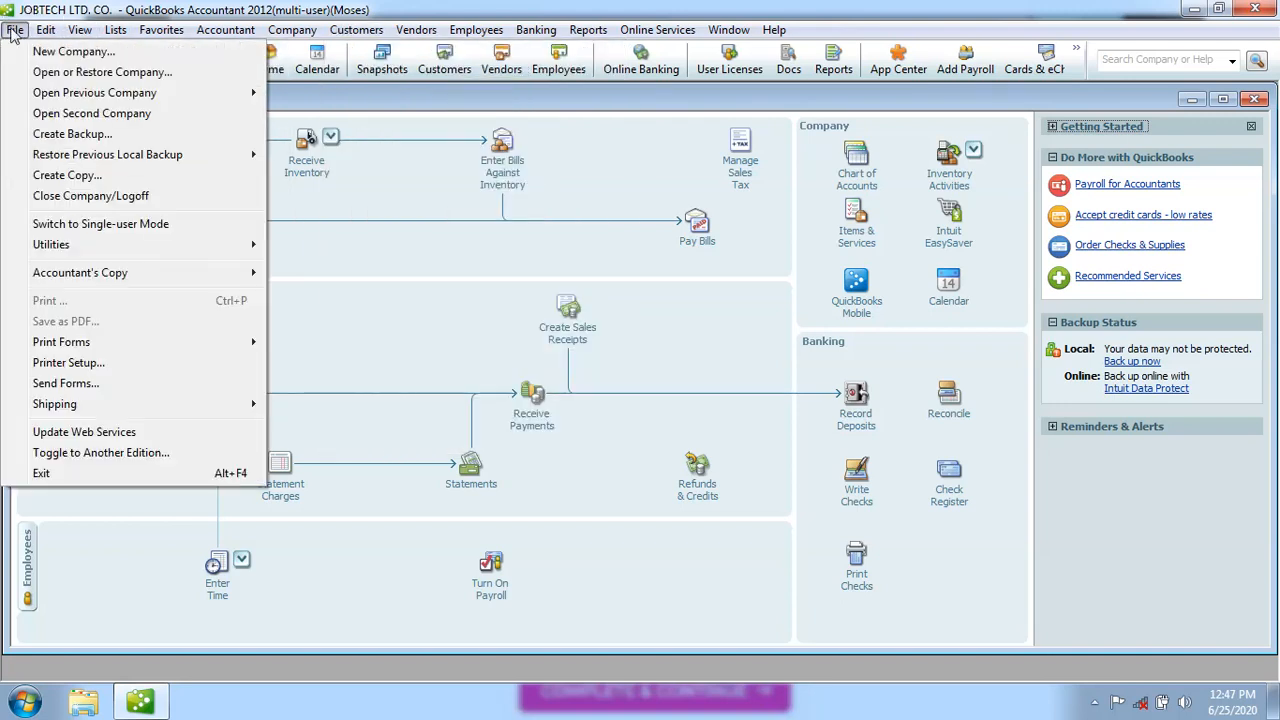
pyautogui.click(71, 196)
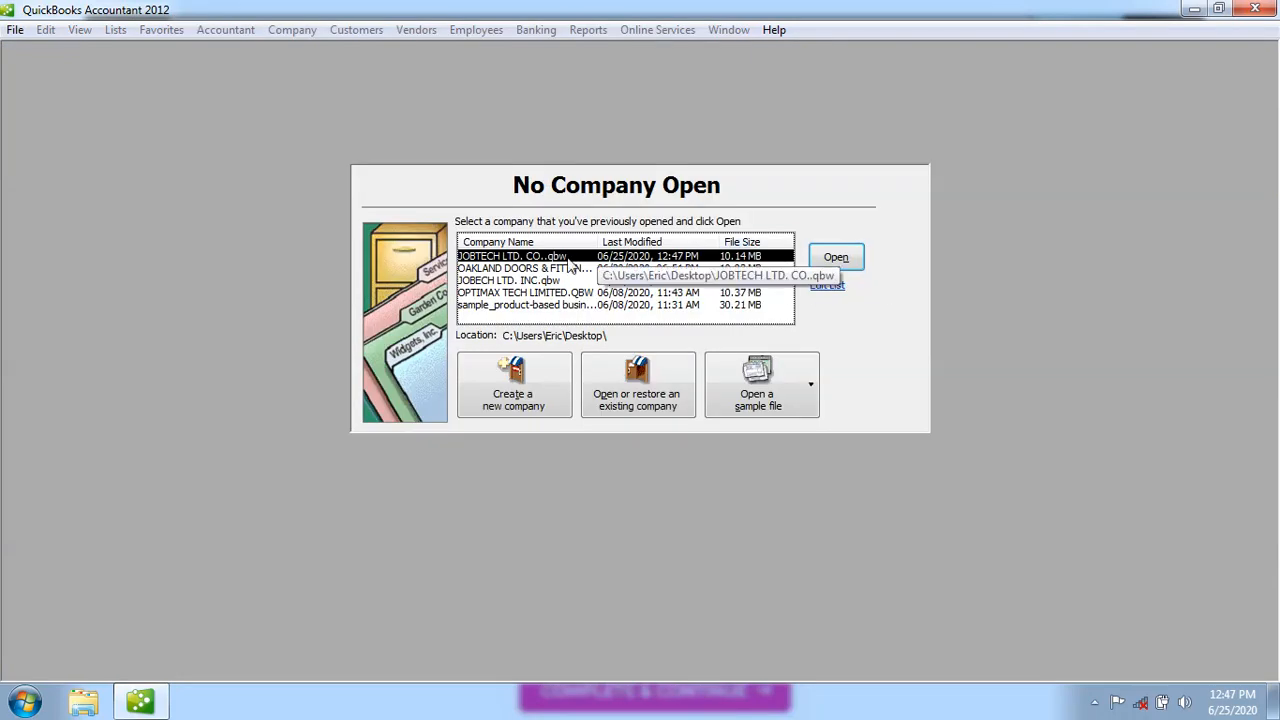
# Reopen JOBTECH LTD. CO., log in as Admin with its password, and close the Accountant Center
pyautogui.click(836, 259)
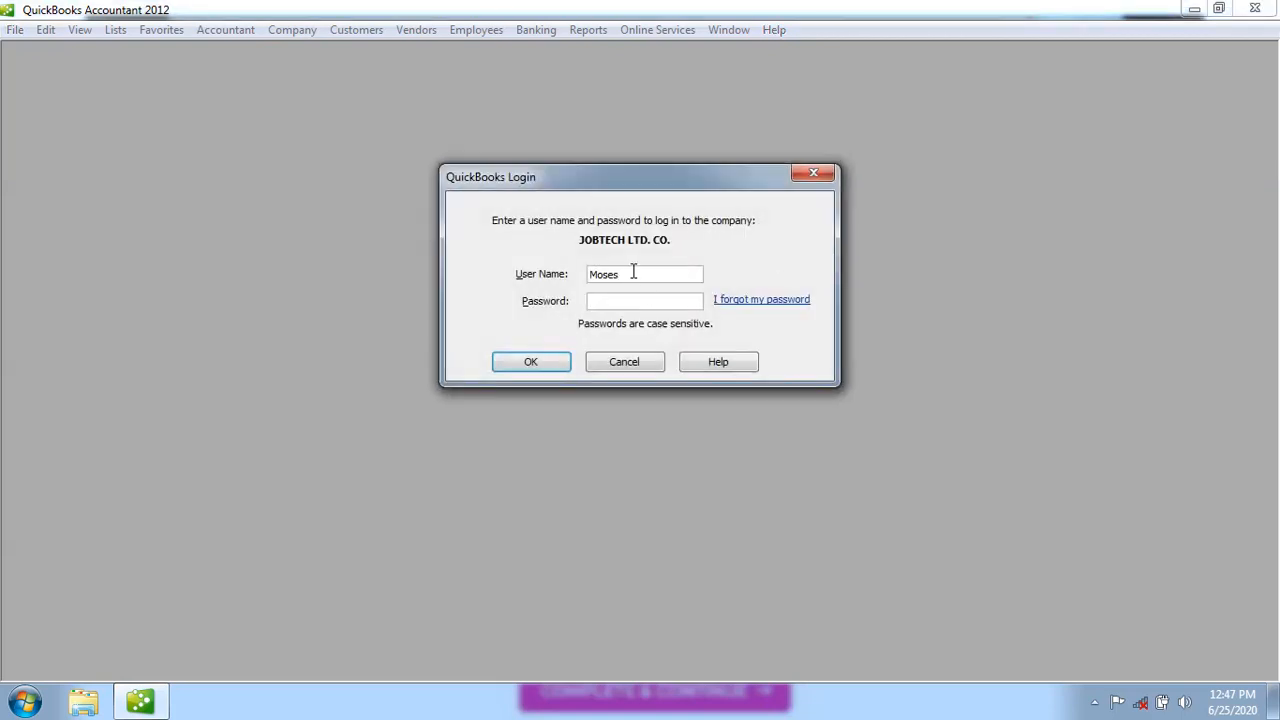
pyautogui.click(633, 270)
pyautogui.press('BackSpace')
pyautogui.press('BackSpace')
pyautogui.click(558, 368)
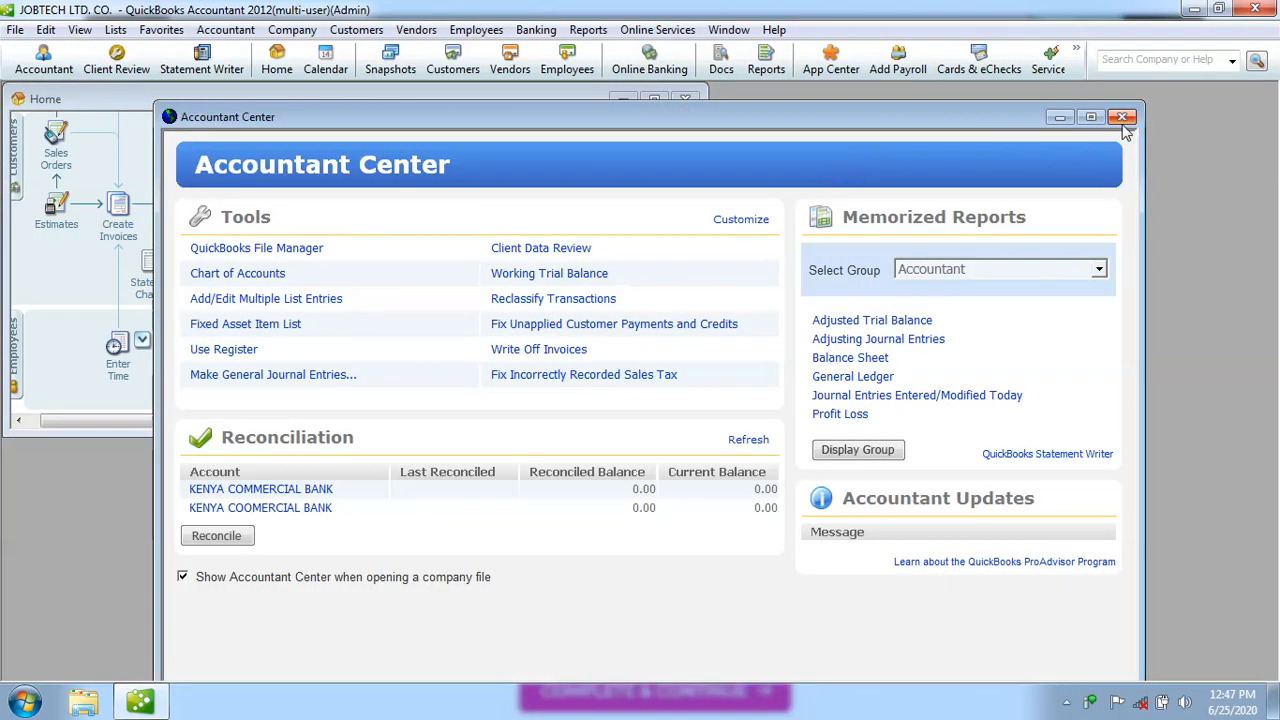
pyautogui.click(1122, 118)
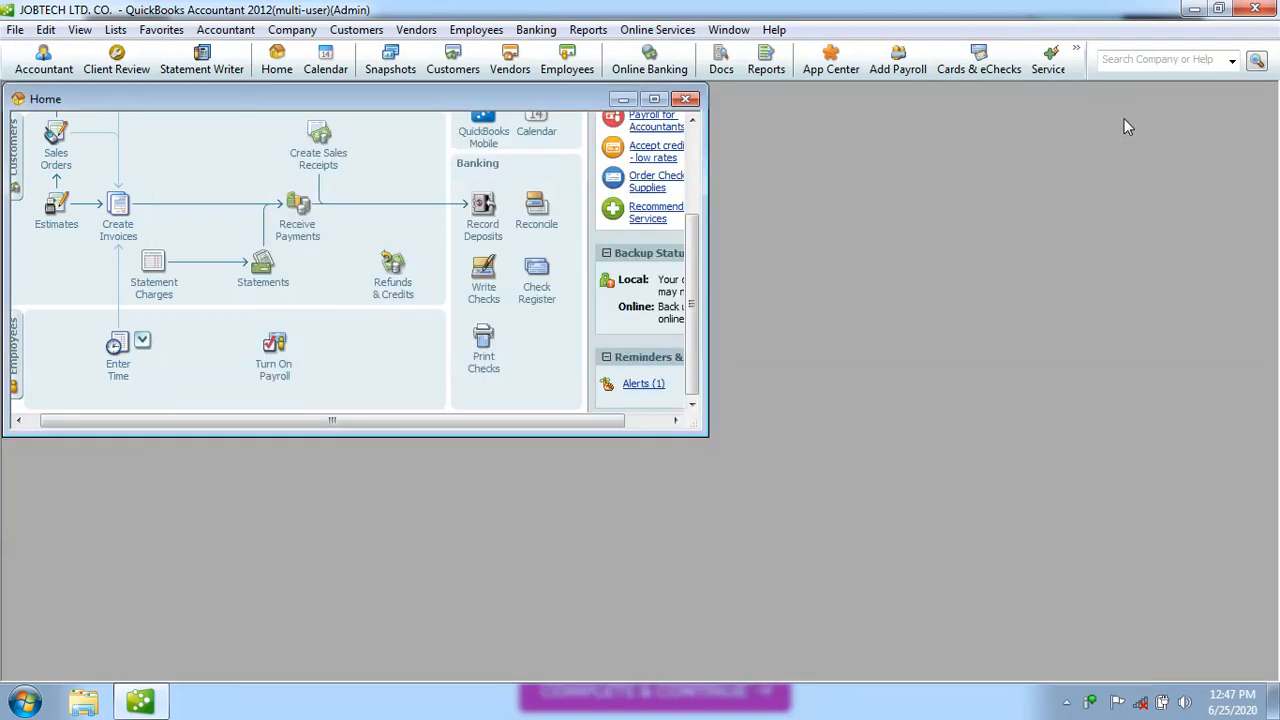
# Maximize the Home page and open the User List from Company > Set Up Users and Passwords
pyautogui.click(655, 99)
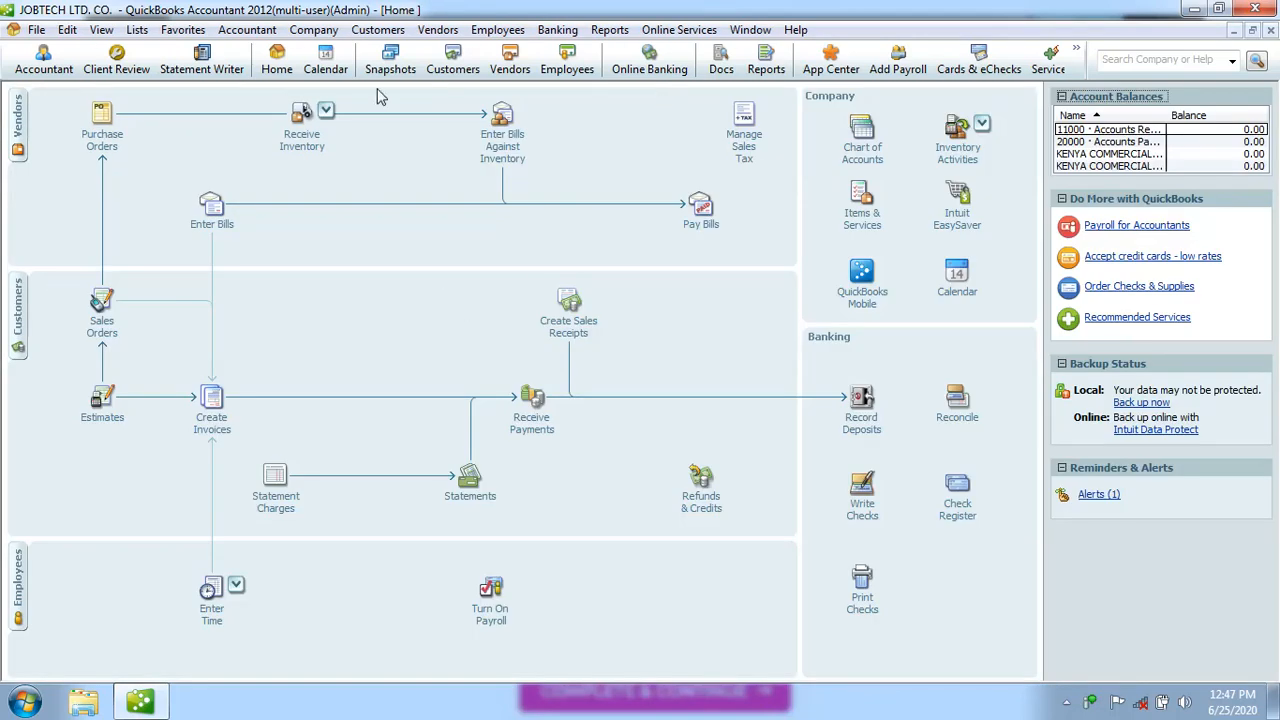
pyautogui.click(327, 31)
pyautogui.moveTo(400, 215)
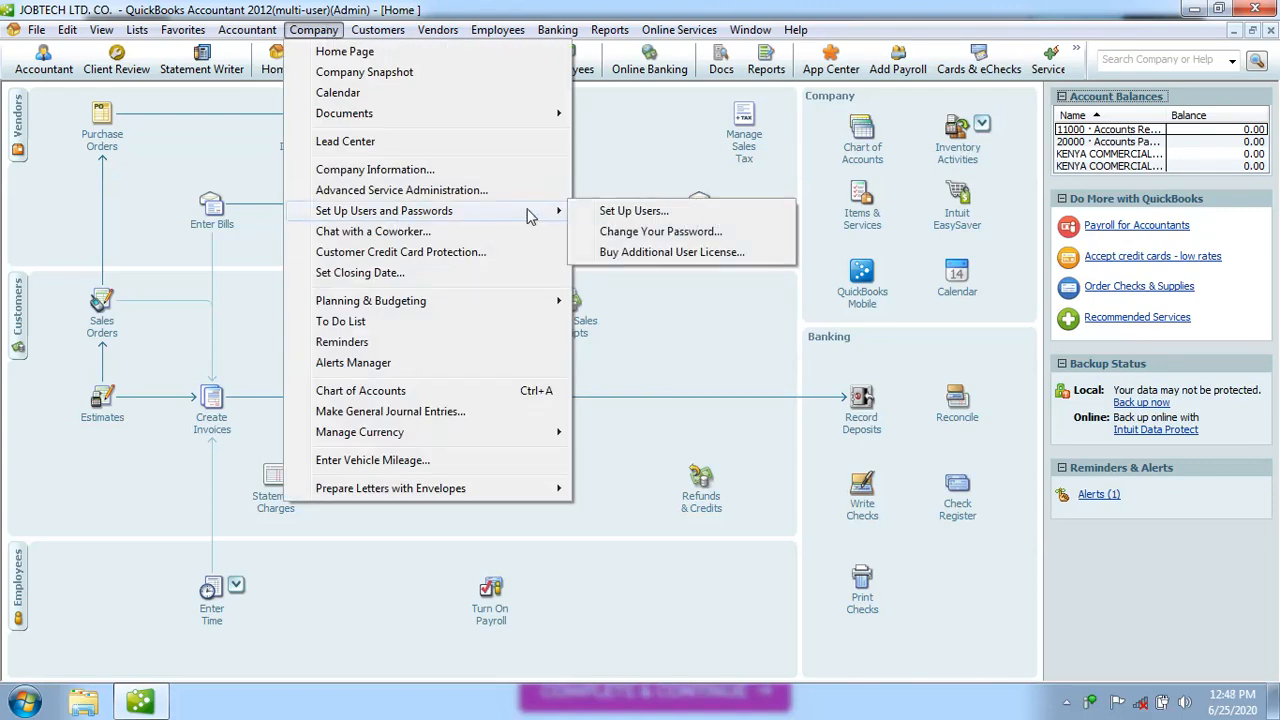
pyautogui.click(624, 214)
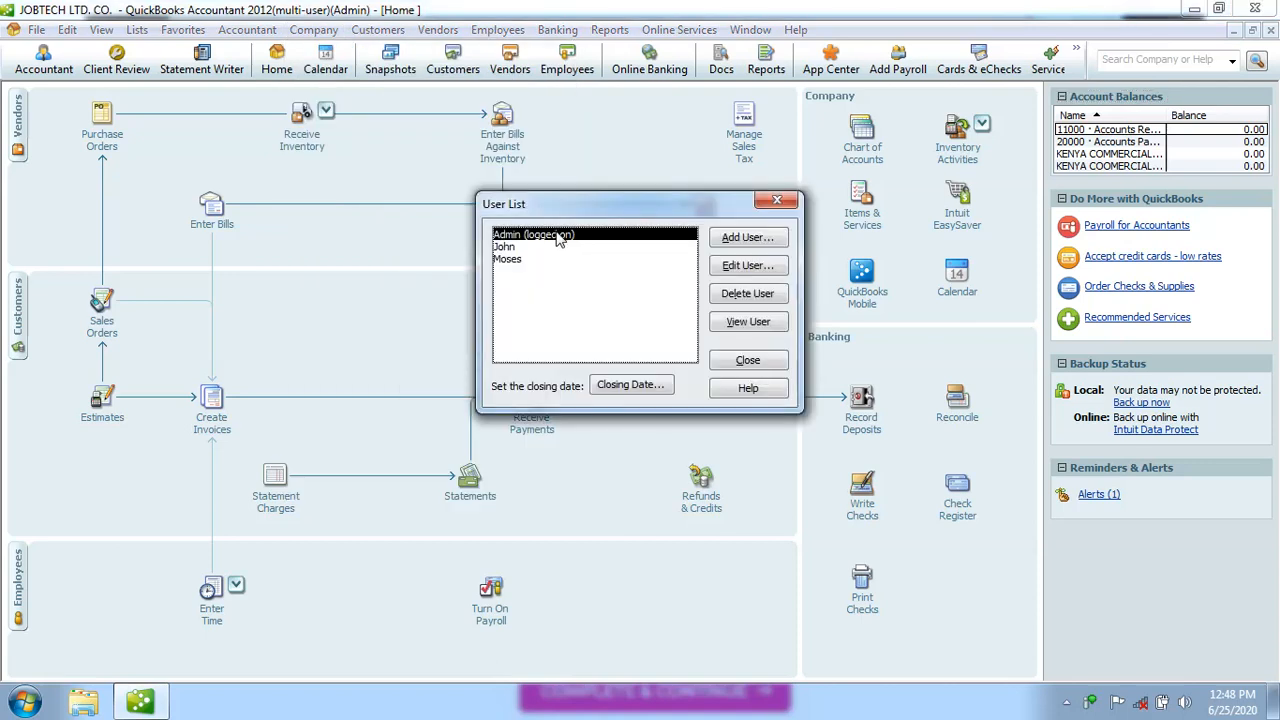
# Attempt to delete the second user but answer No, then select the third user
pyautogui.click(515, 248)
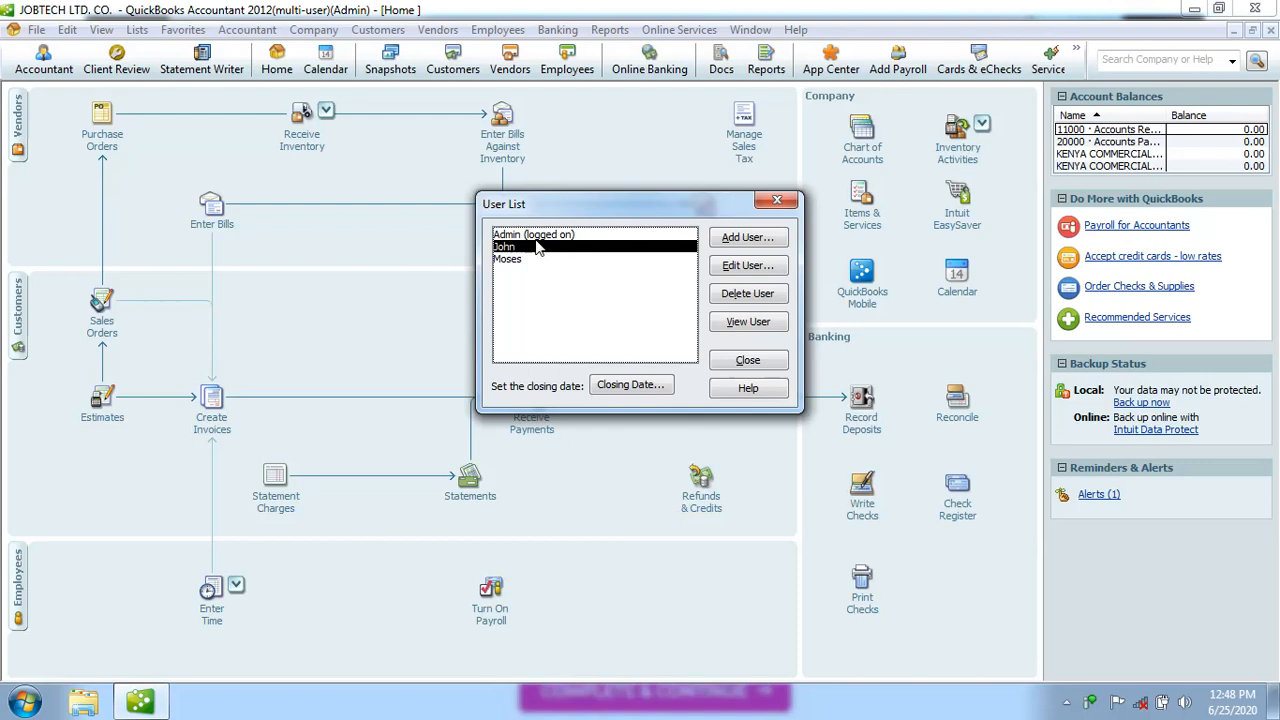
pyautogui.click(729, 299)
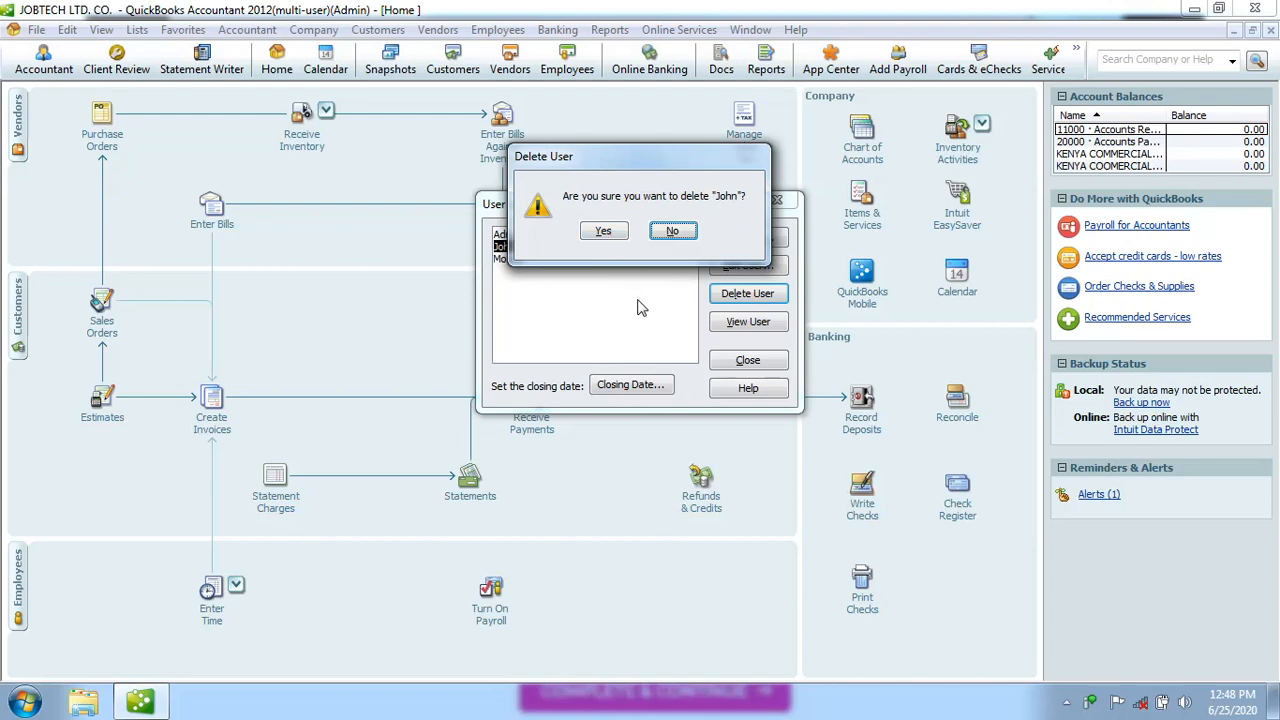
pyautogui.click(668, 234)
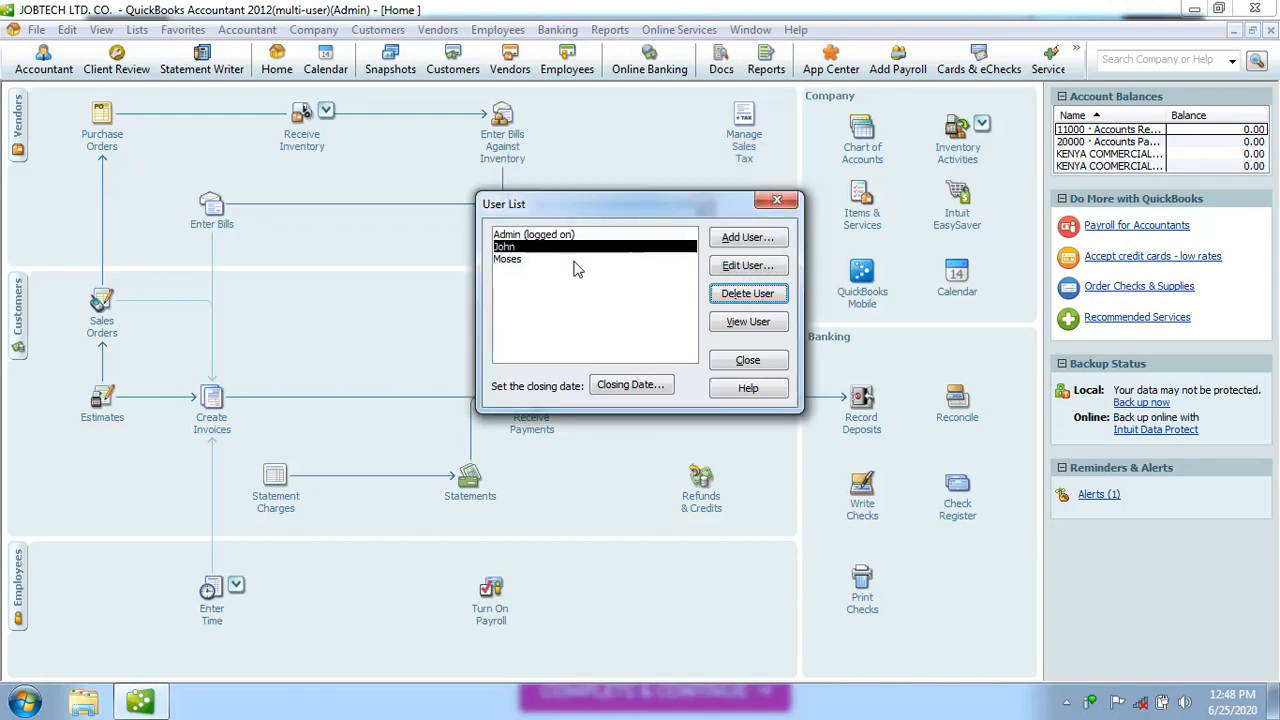
pyautogui.click(521, 260)
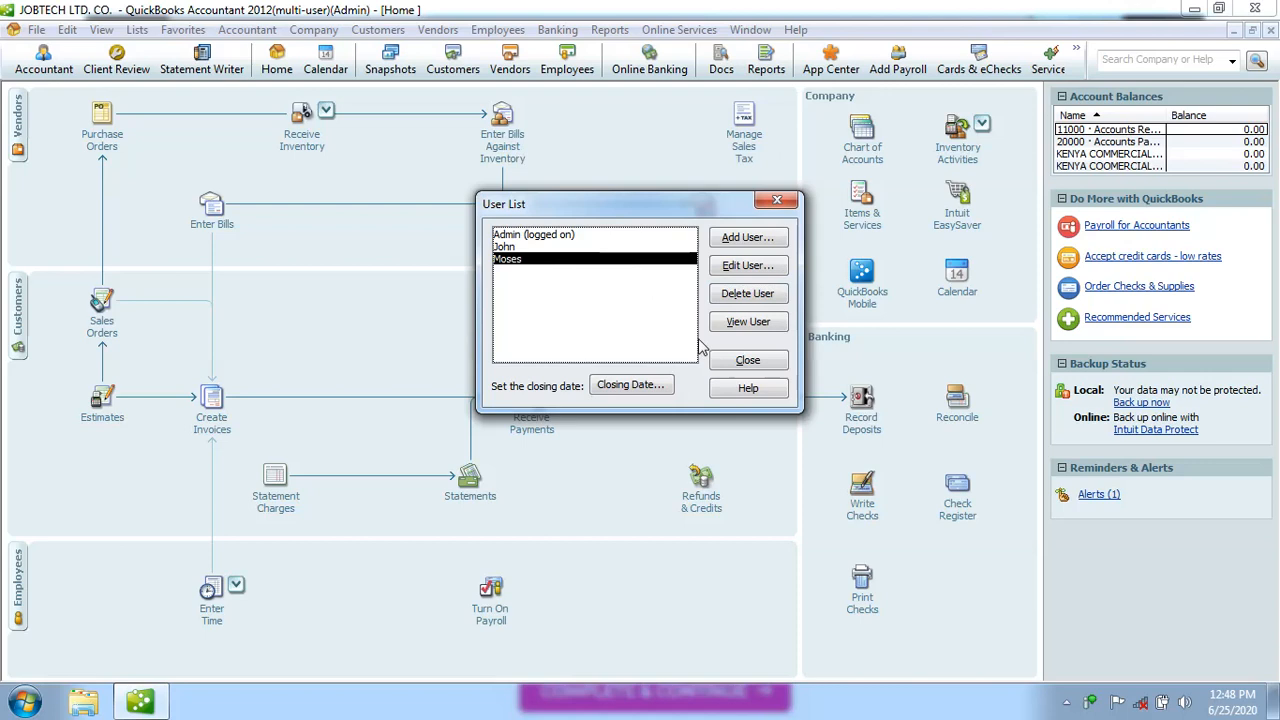
# Cancel deleting the third user, keeping all three users, and close the User List dialog
pyautogui.click(735, 295)
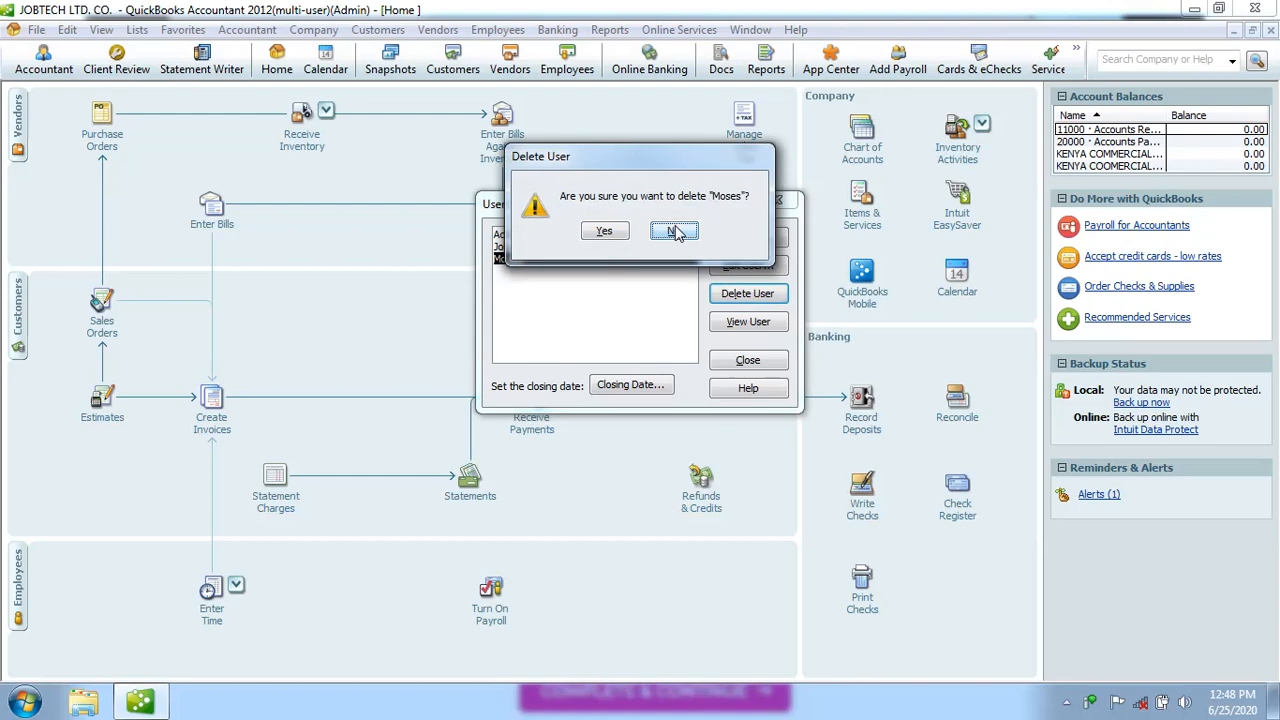
pyautogui.click(672, 231)
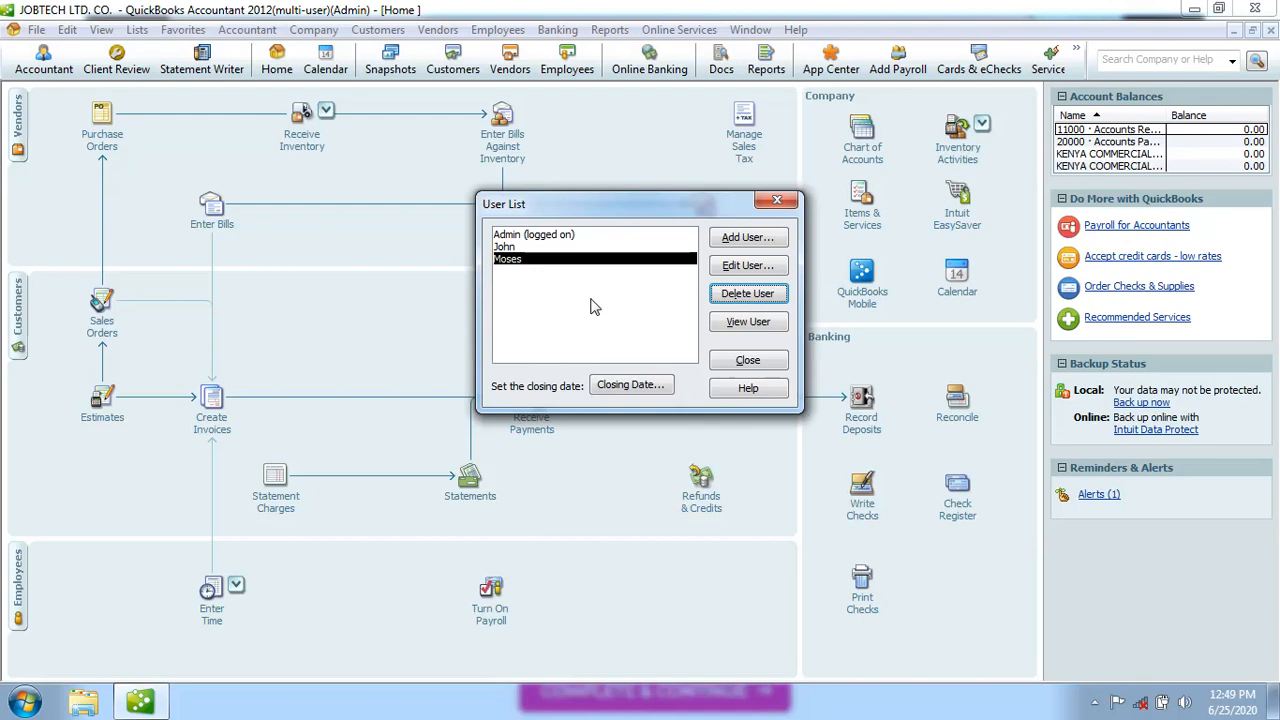
pyautogui.click(775, 202)
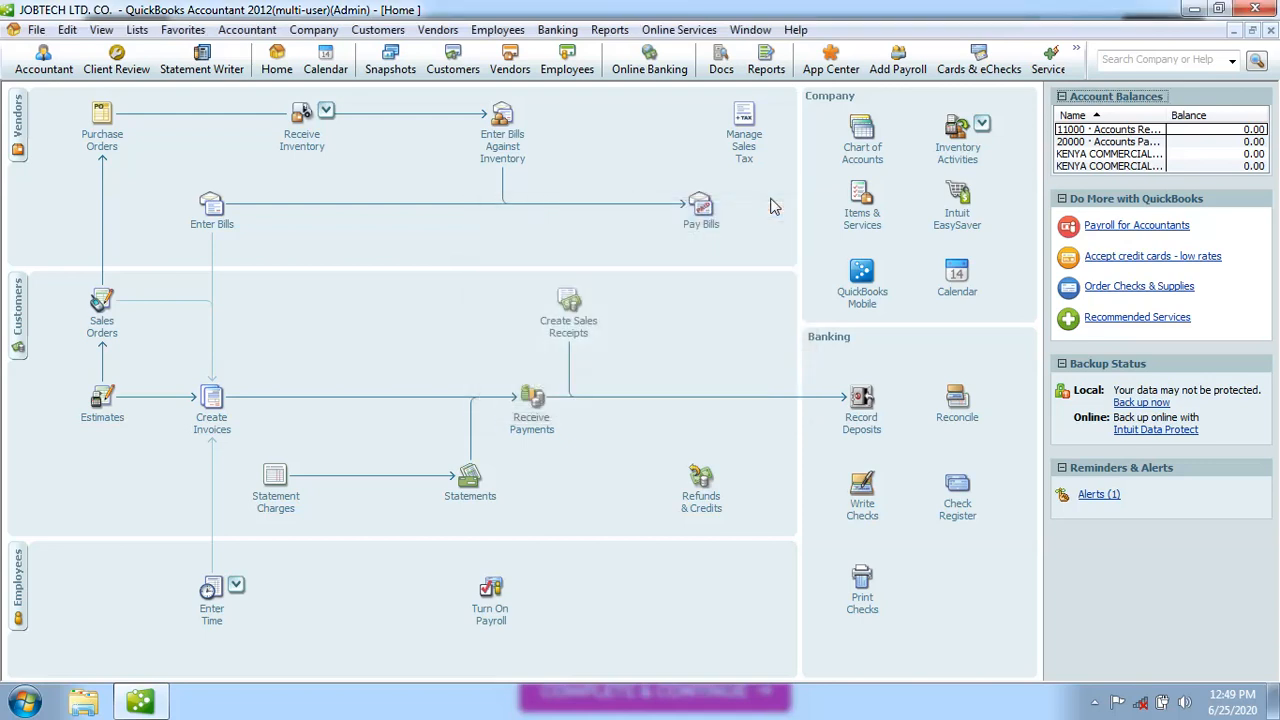